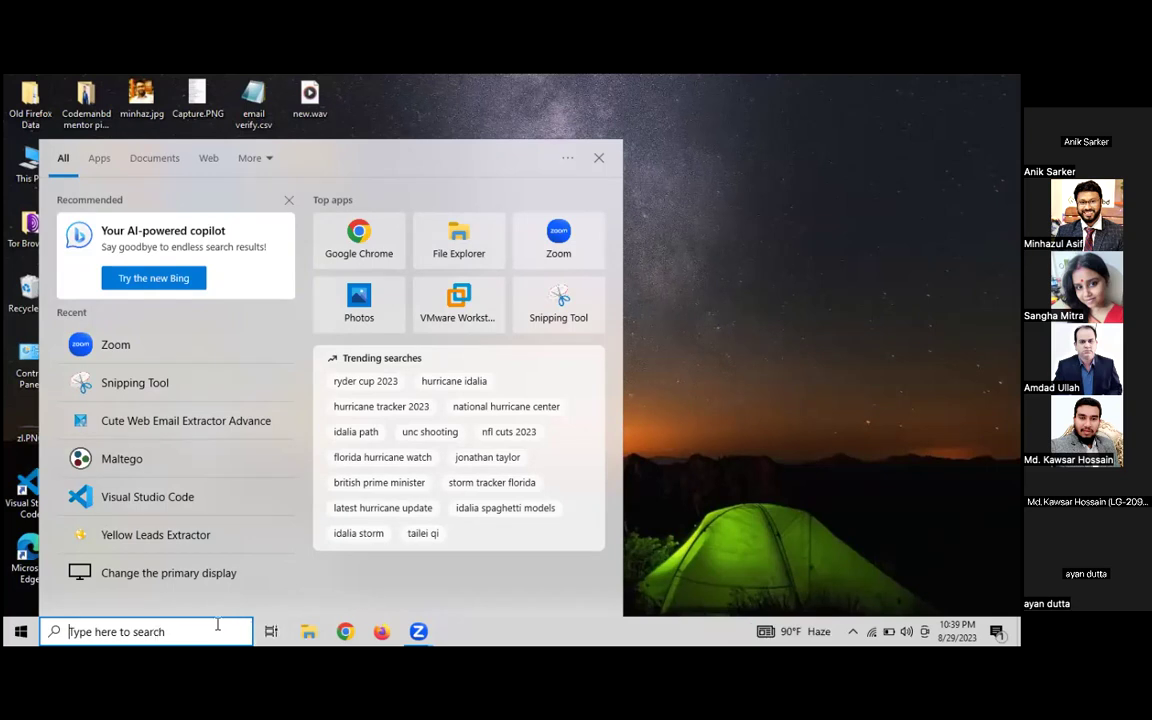
Launch Atomic Lead Extractor and dismiss its update notice
{"action": "type", "text": "atomic"}
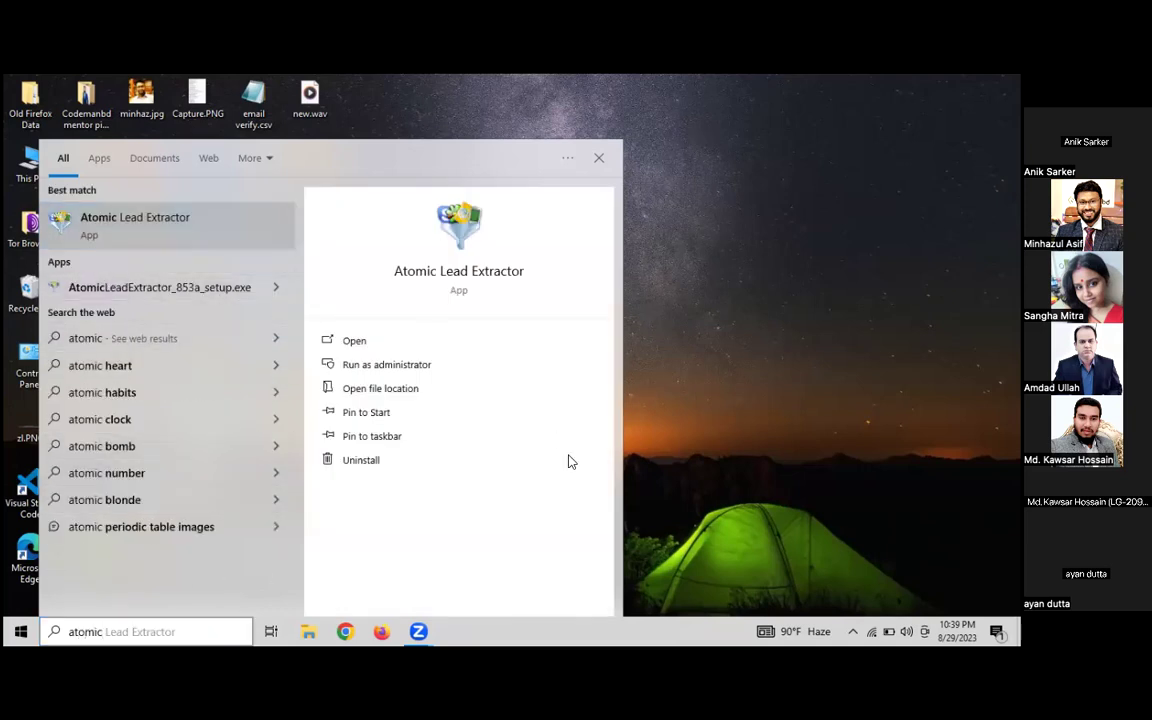
{"action": "left_click", "coordinate": [527, 436]}
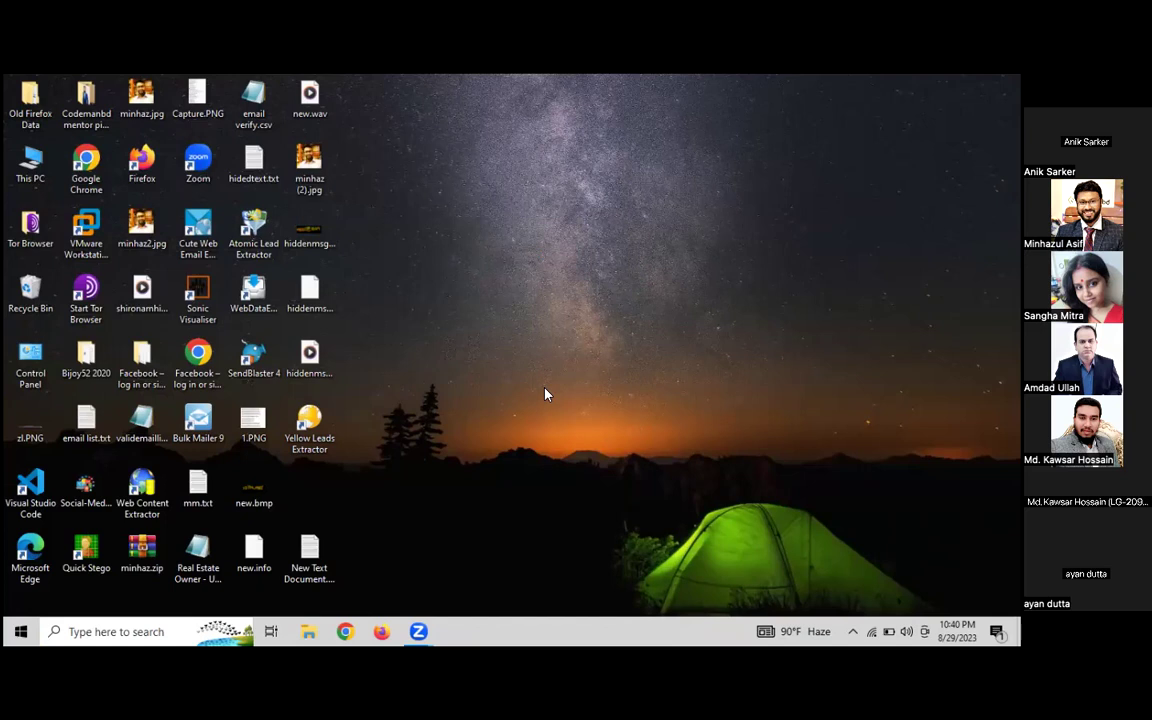
{"action": "right_click", "coordinate": [488, 292]}
{"action": "left_click", "coordinate": [505, 332]}
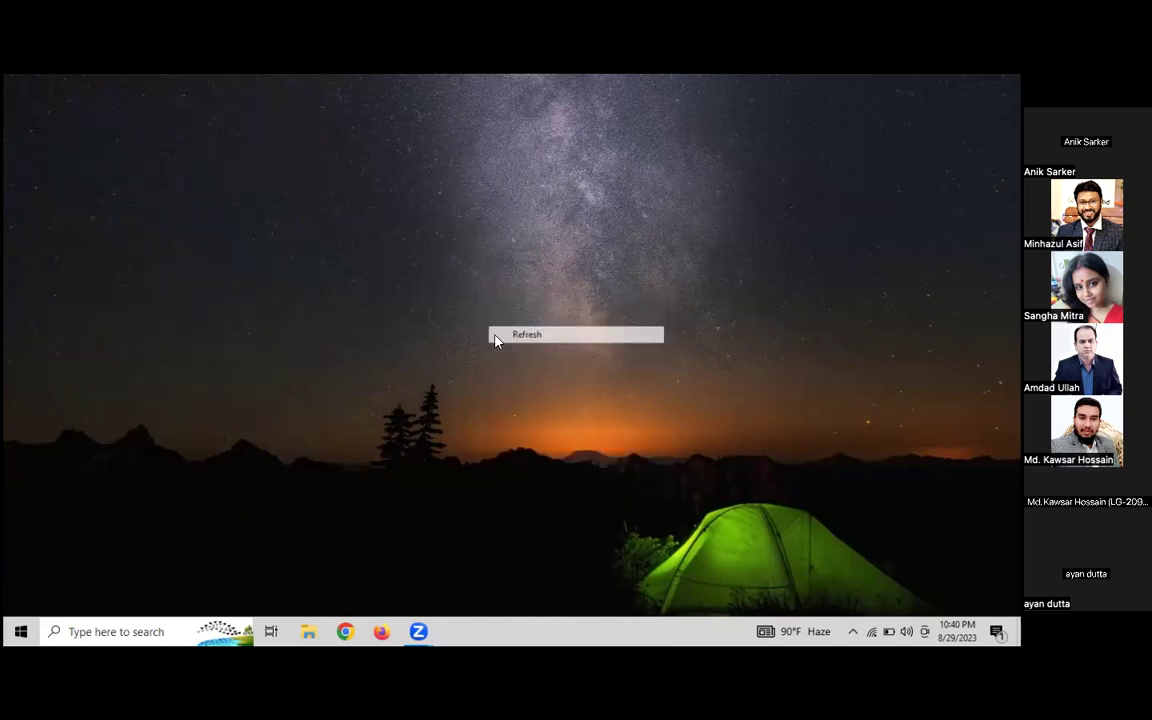
{"action": "left_click", "coordinate": [114, 632]}
{"action": "left_click", "coordinate": [196, 356]}
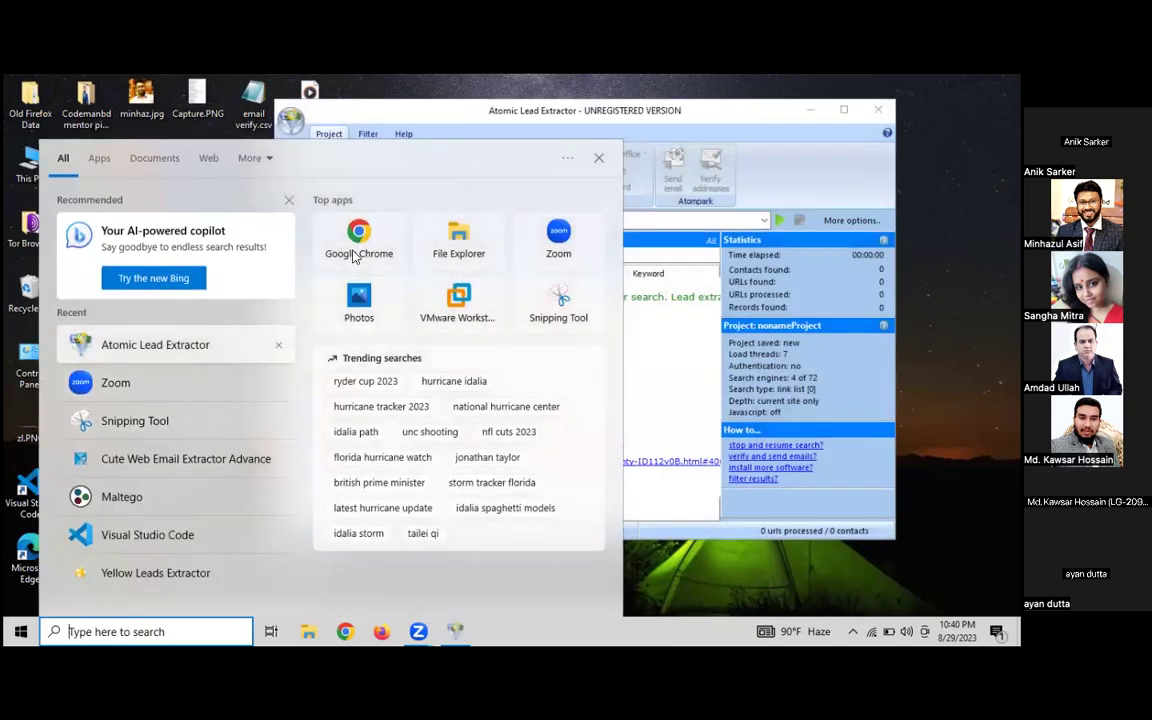
{"action": "left_click", "coordinate": [599, 158]}
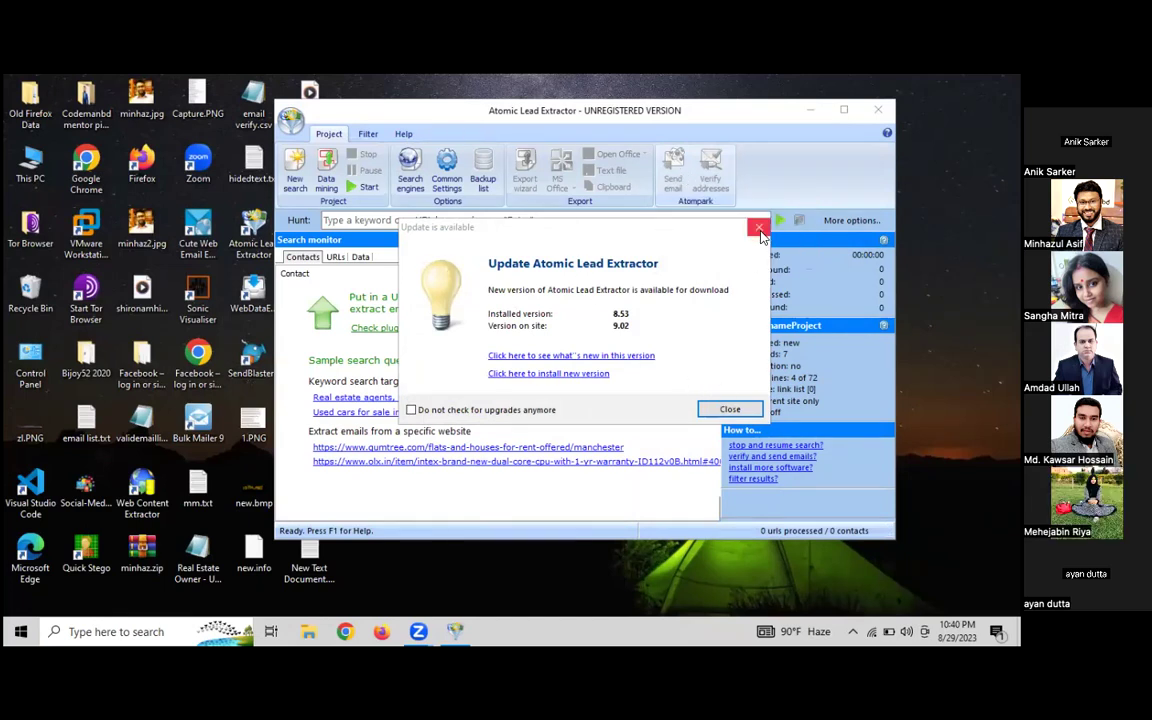
{"action": "left_click", "coordinate": [760, 229]}
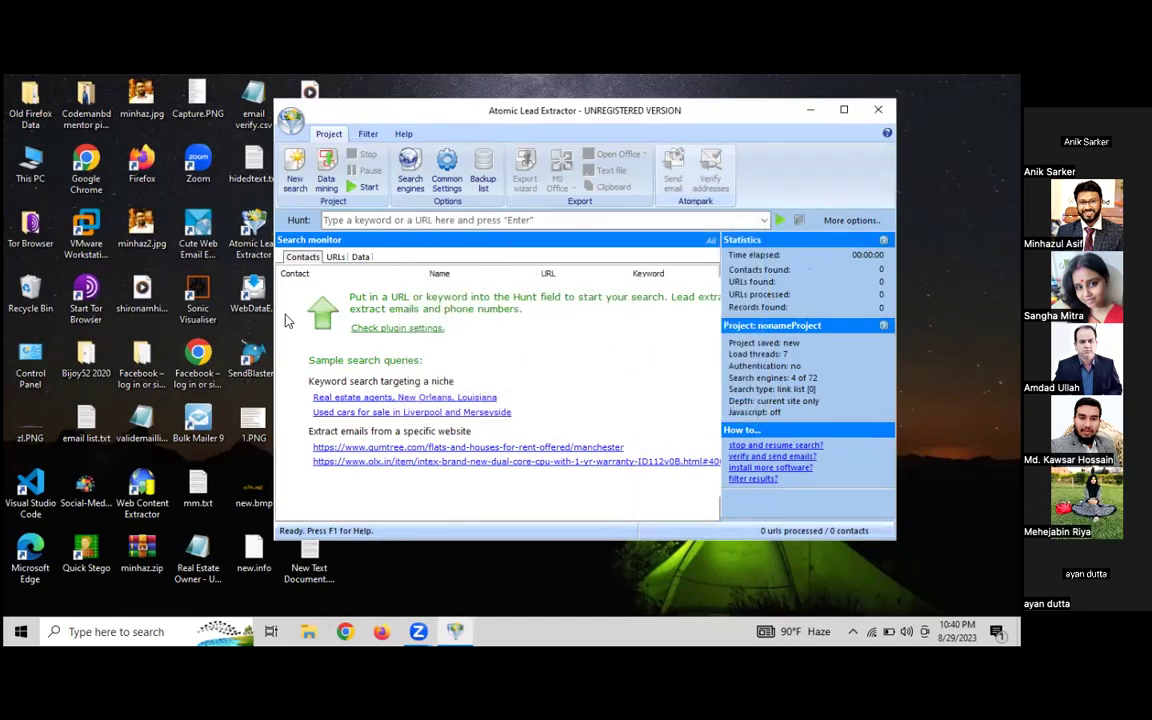
Start a new search project that uses search engine keywords as the source for extracting contacts
{"action": "left_click", "coordinate": [295, 178]}
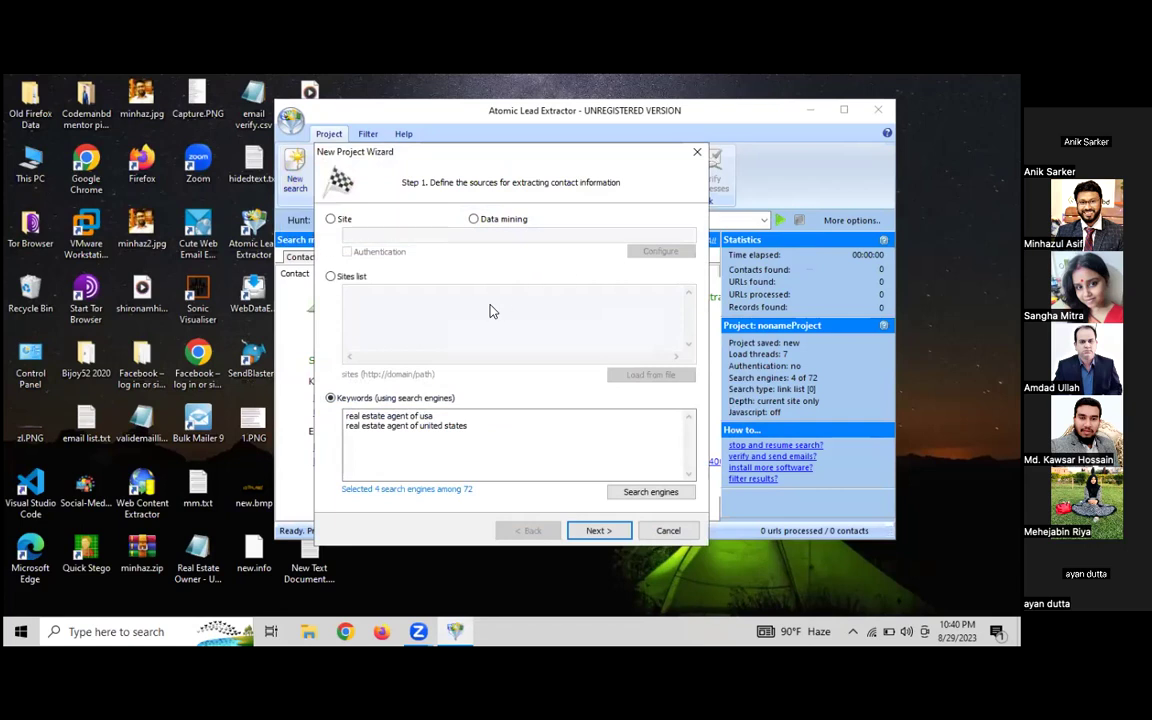
{"action": "left_click", "coordinate": [333, 221]}
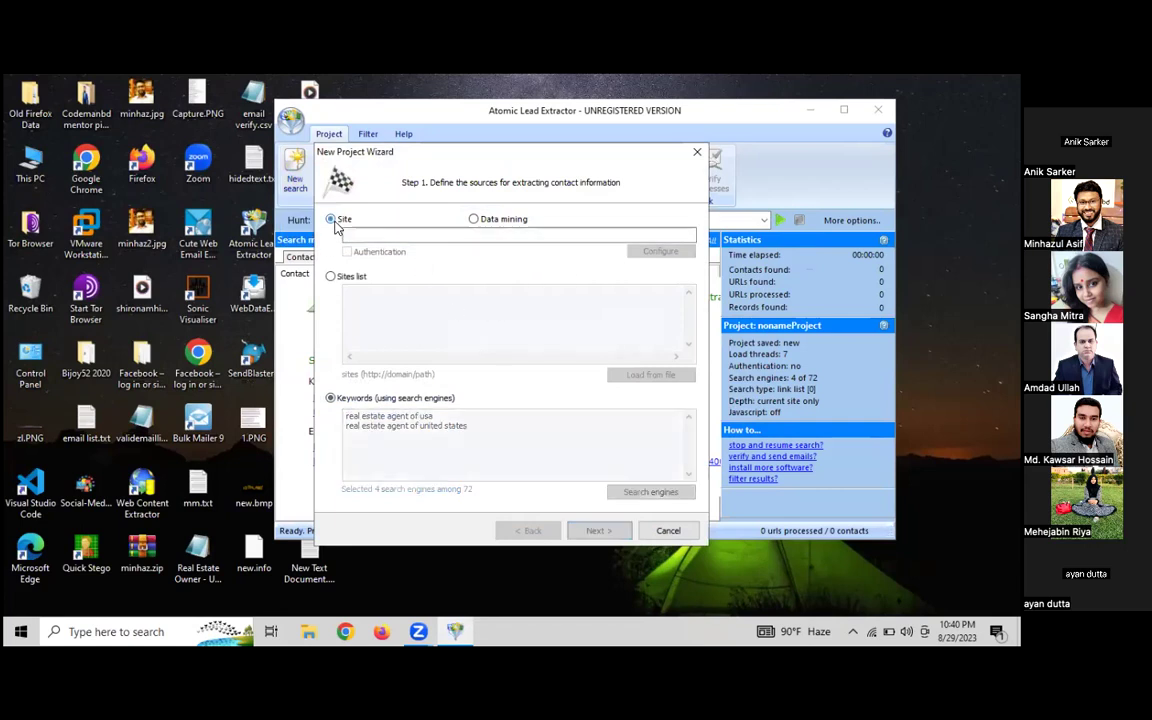
{"action": "left_click", "coordinate": [396, 237]}
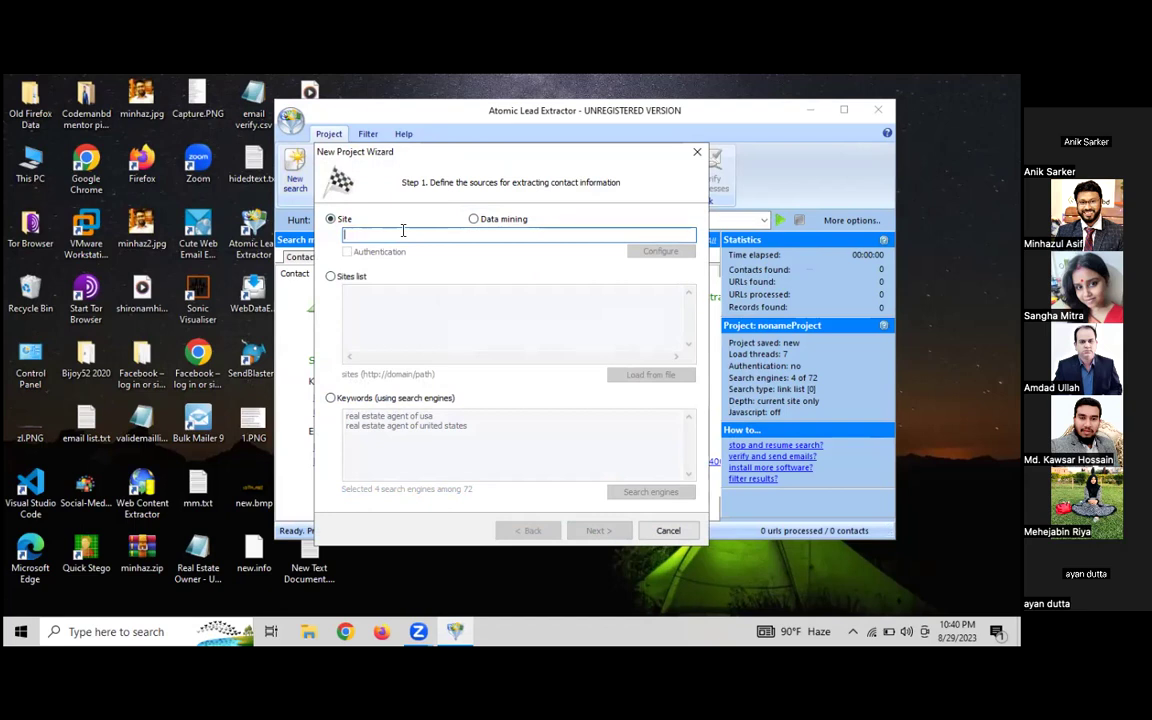
{"action": "left_click", "coordinate": [332, 277]}
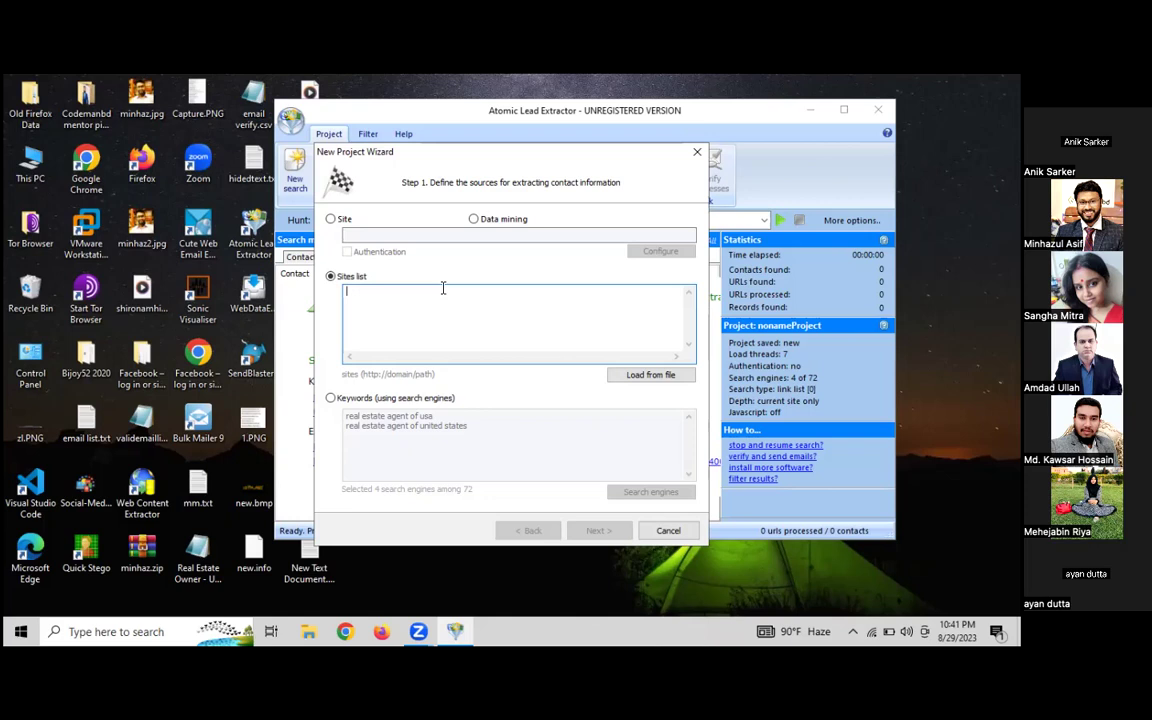
{"action": "left_click", "coordinate": [330, 398]}
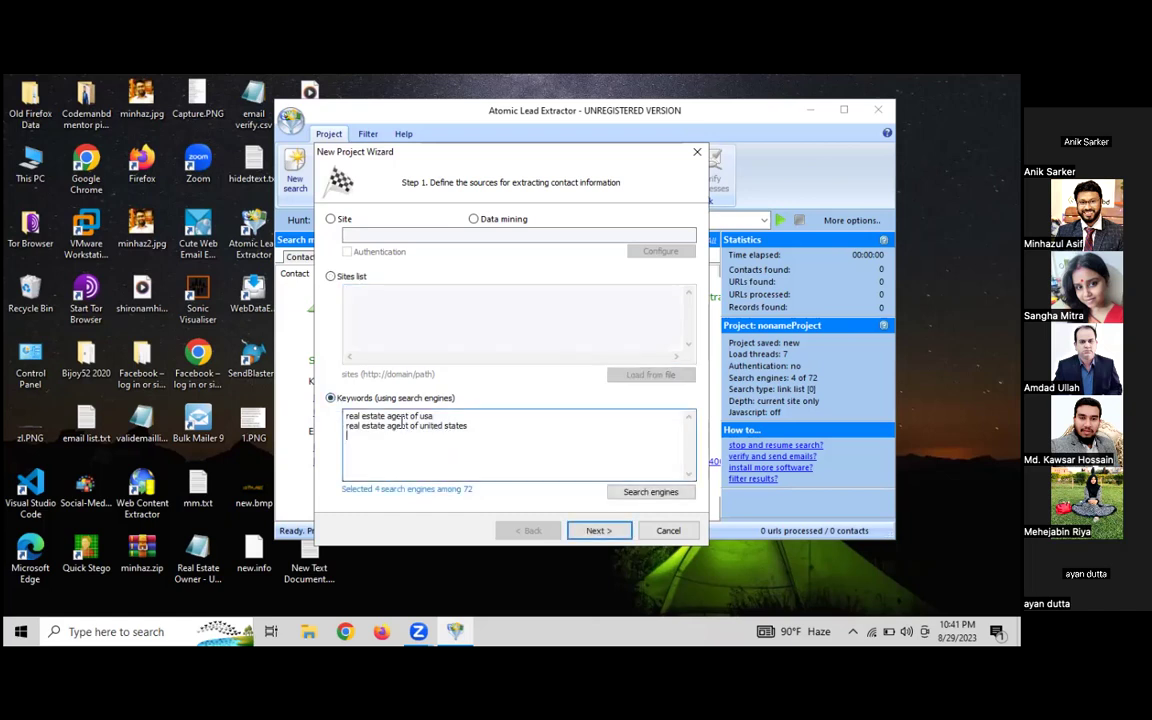
Replace the existing keywords with "real estate owner in usa" and "usa realtor" on separate lines
{"action": "key", "text": "ctrl+a"}
{"action": "key", "text": "BackSpace"}
{"action": "type", "text": "rea"}
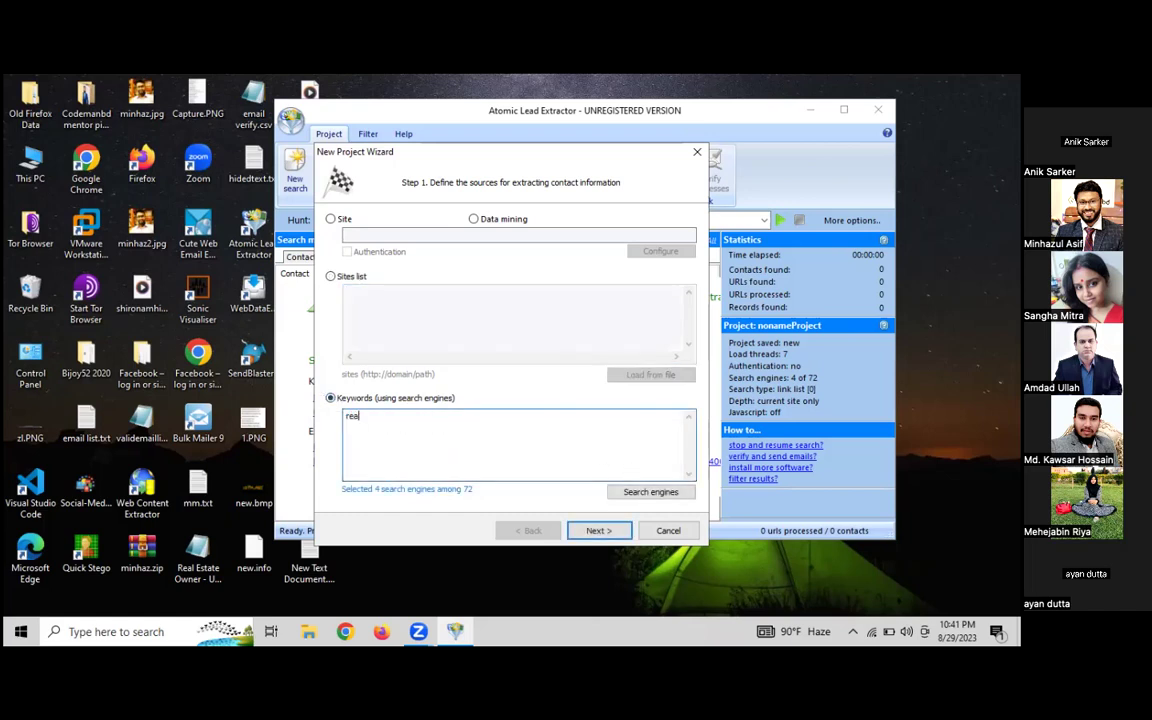
{"action": "type", "text": "l estate"}
{"action": "type", "text": "op"}
{"action": "key", "text": "BackSpace"}
{"action": "type", "text": "wner in usa"}
{"action": "key", "text": "Return"}
{"action": "type", "text": "usa realtor"}
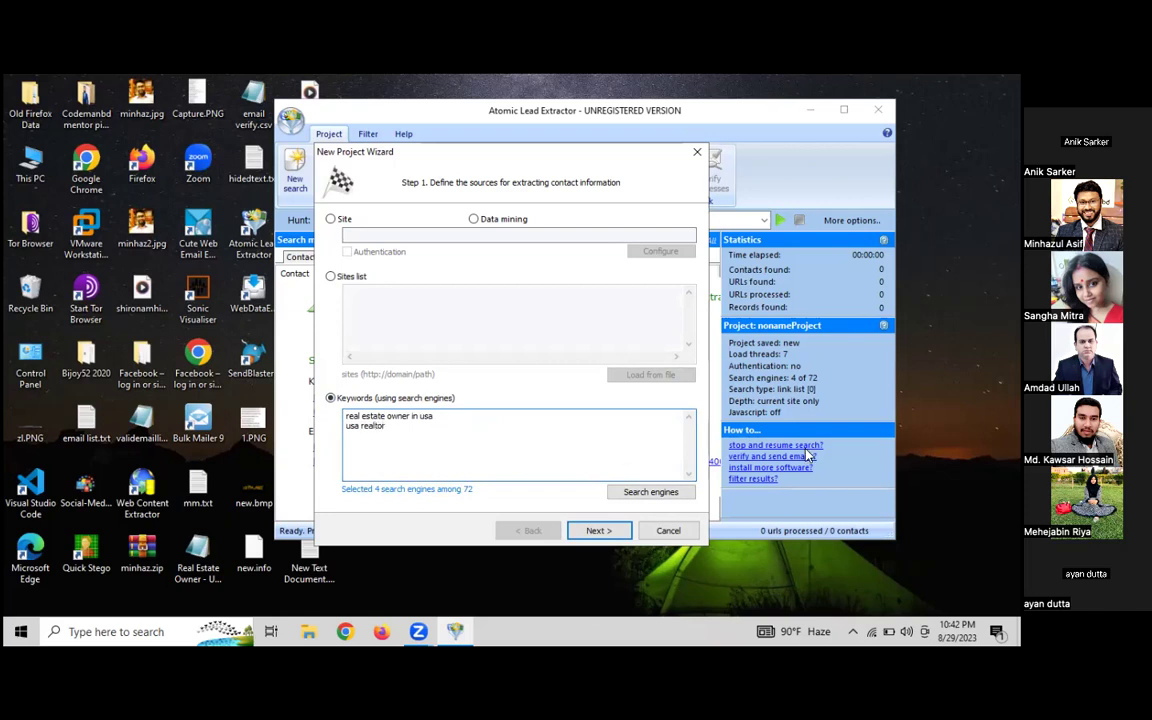
{"action": "left_click_drag", "start_coordinate": [401, 437], "coordinate": [346, 414]}
{"action": "left_click", "coordinate": [453, 419]}
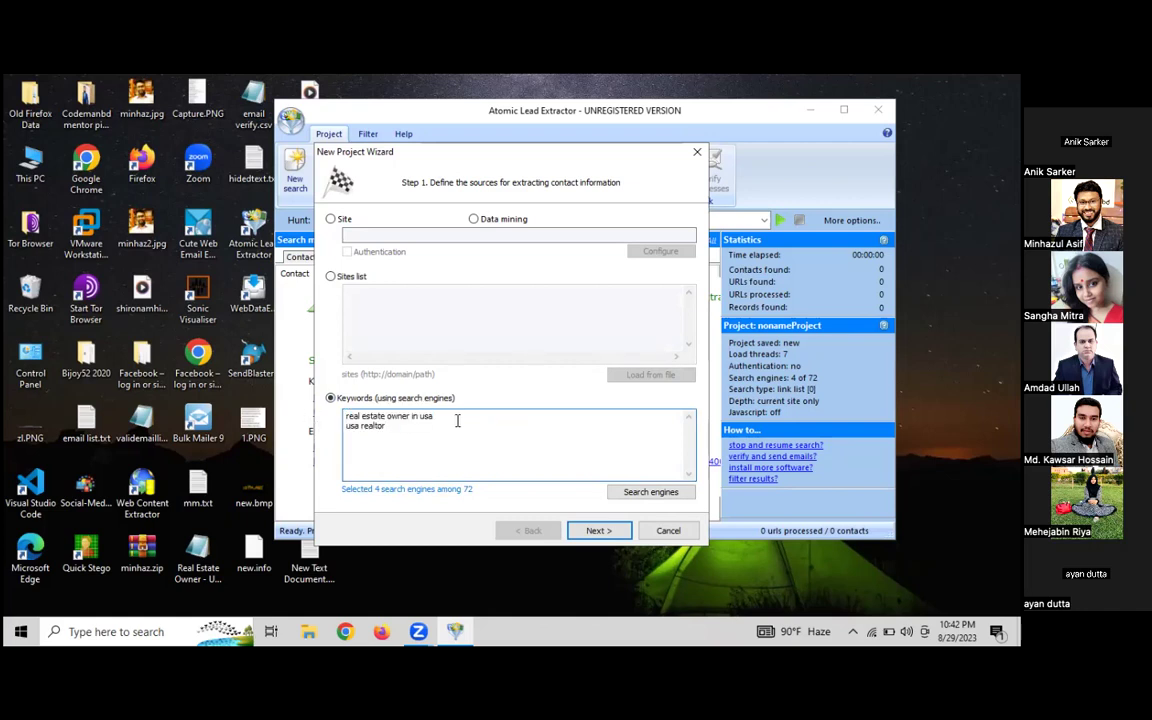
Remove Ask from the search engines selected for the keyword search
{"action": "left_click", "coordinate": [650, 492]}
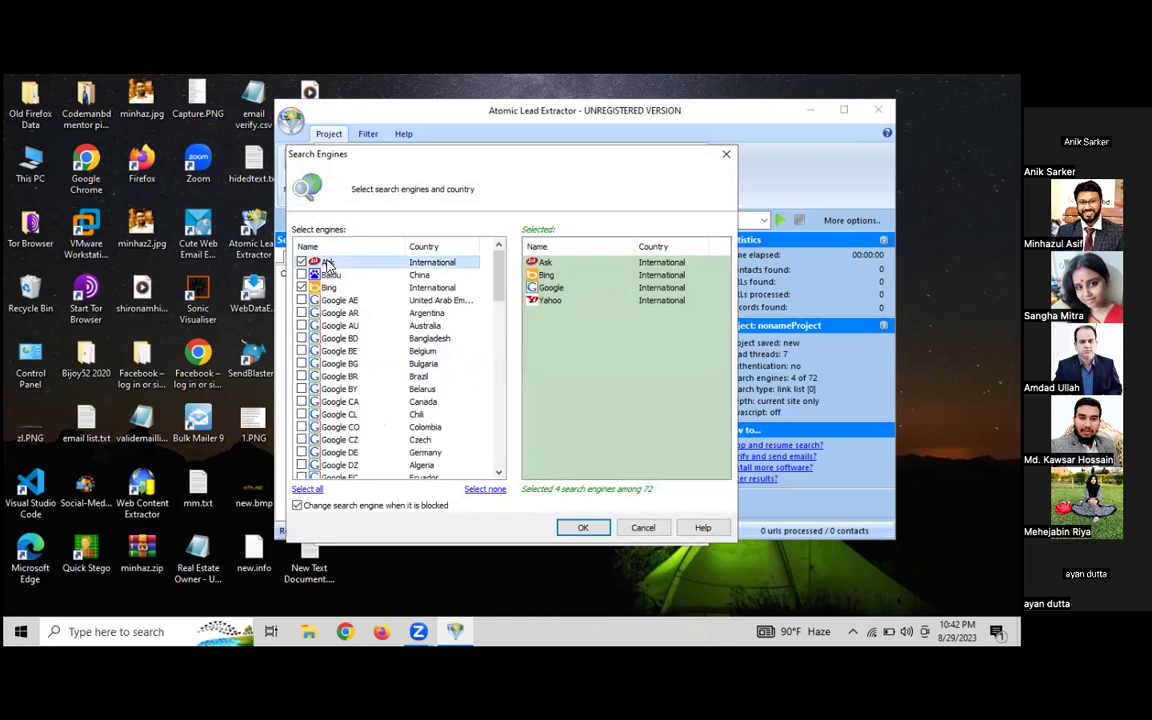
{"action": "left_click", "coordinate": [302, 262]}
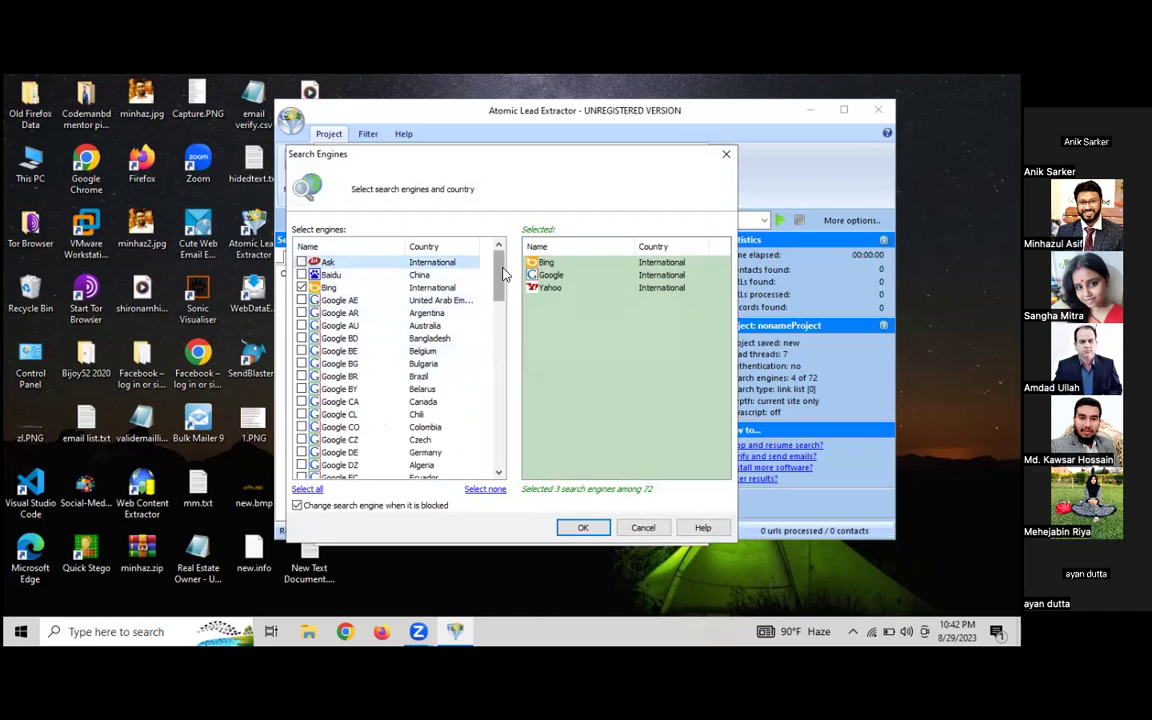
{"action": "left_click", "coordinate": [563, 282]}
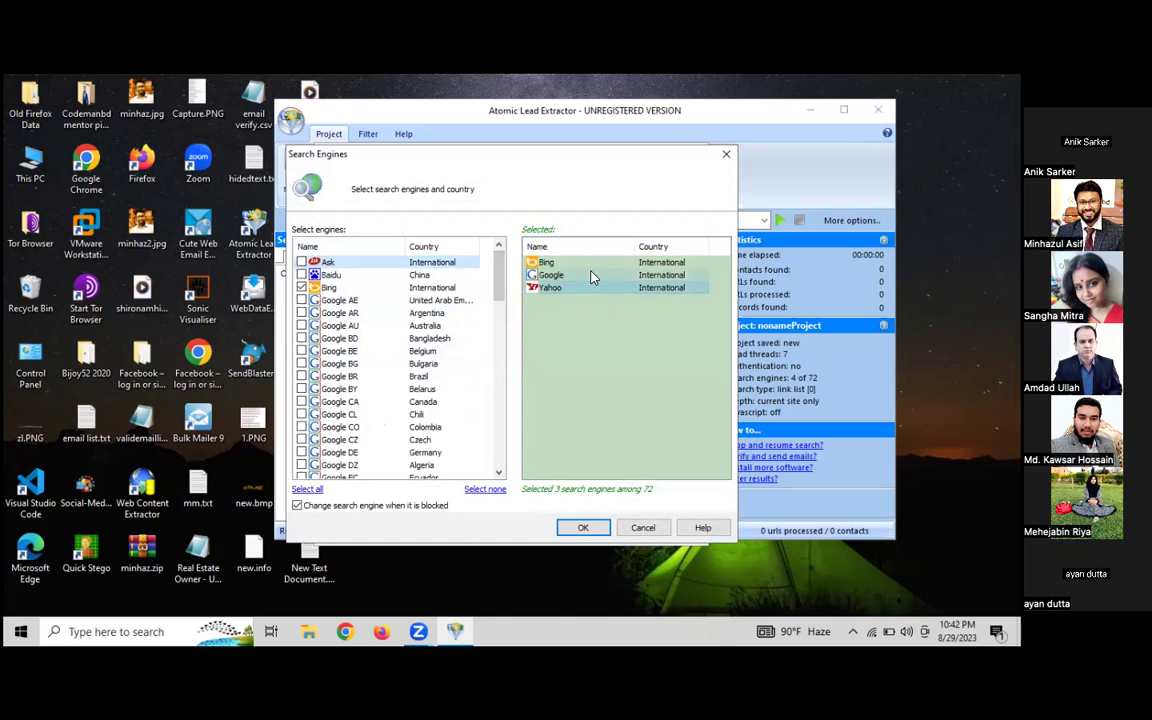
{"action": "left_click", "coordinate": [595, 266]}
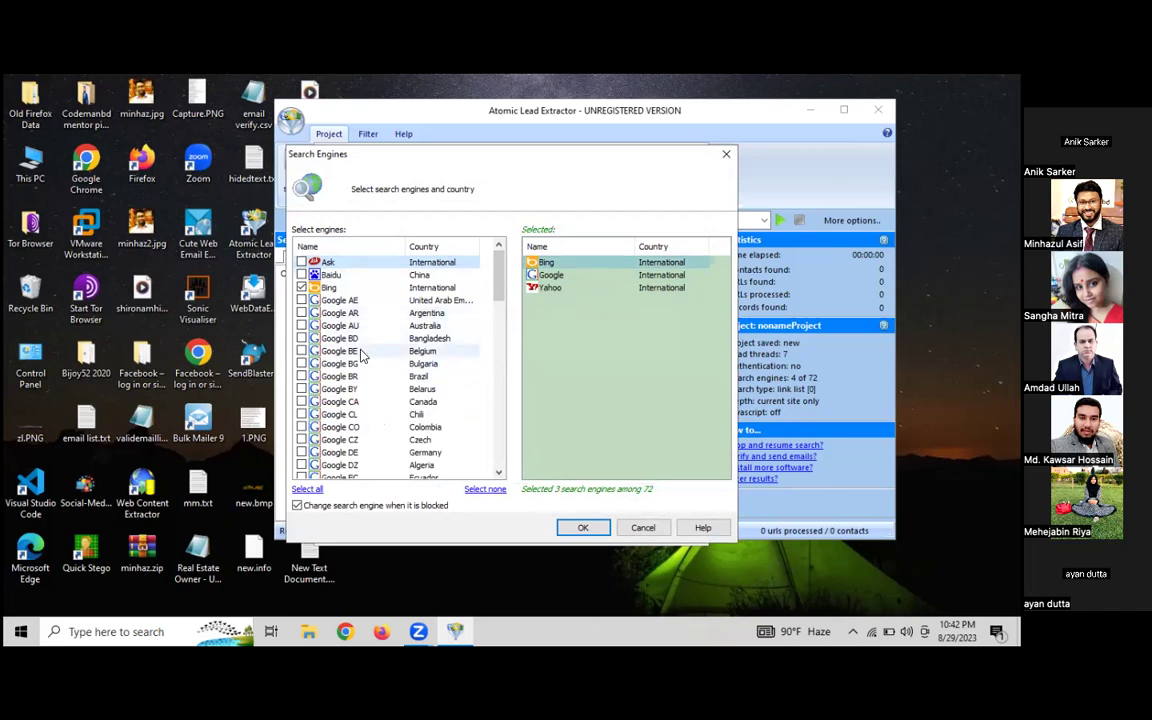
{"action": "left_click", "coordinate": [386, 339]}
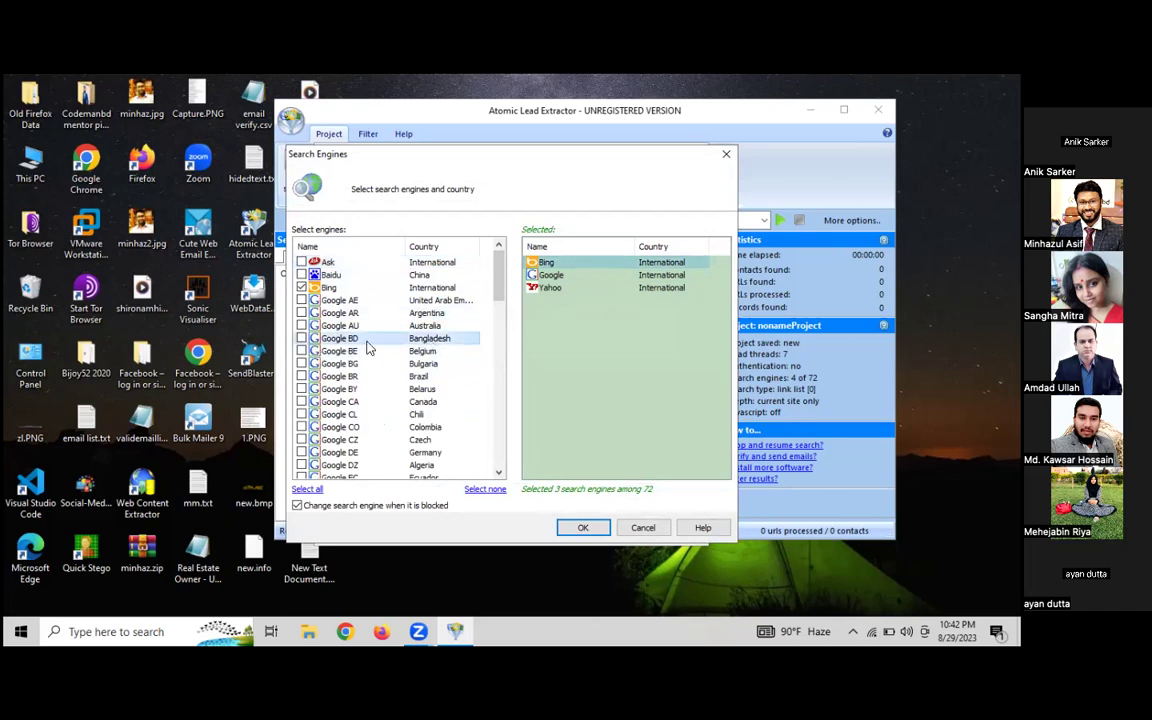
{"action": "left_click", "coordinate": [302, 339]}
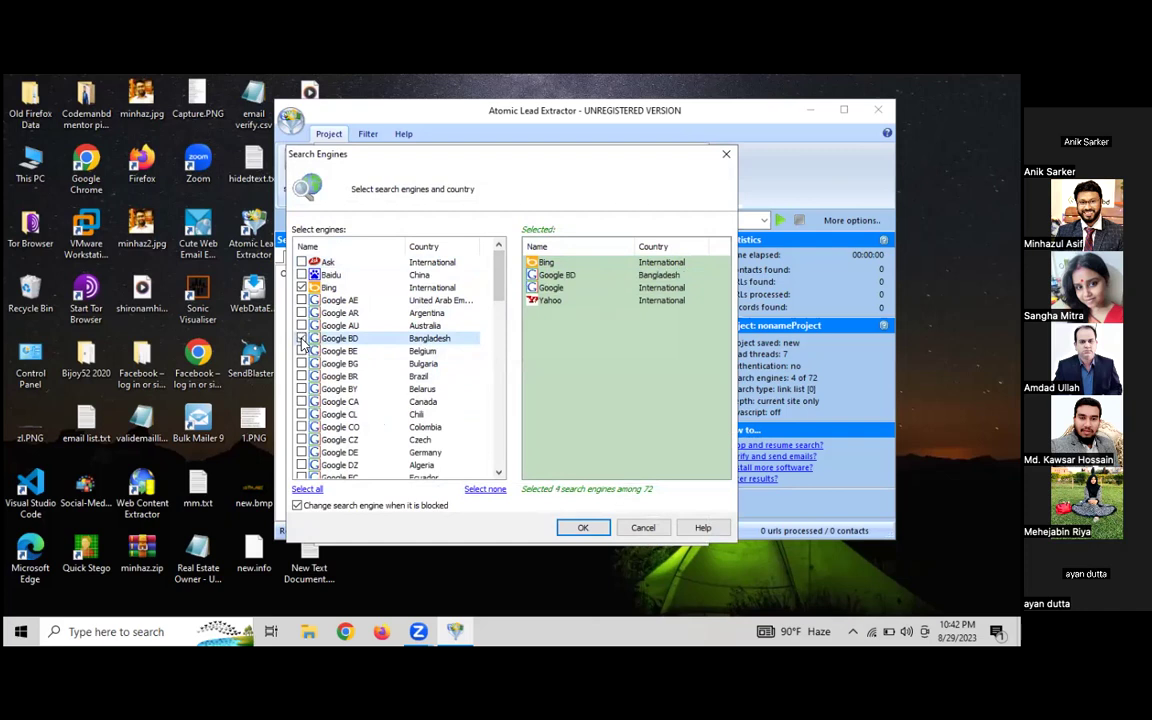
{"action": "left_click", "coordinate": [301, 339]}
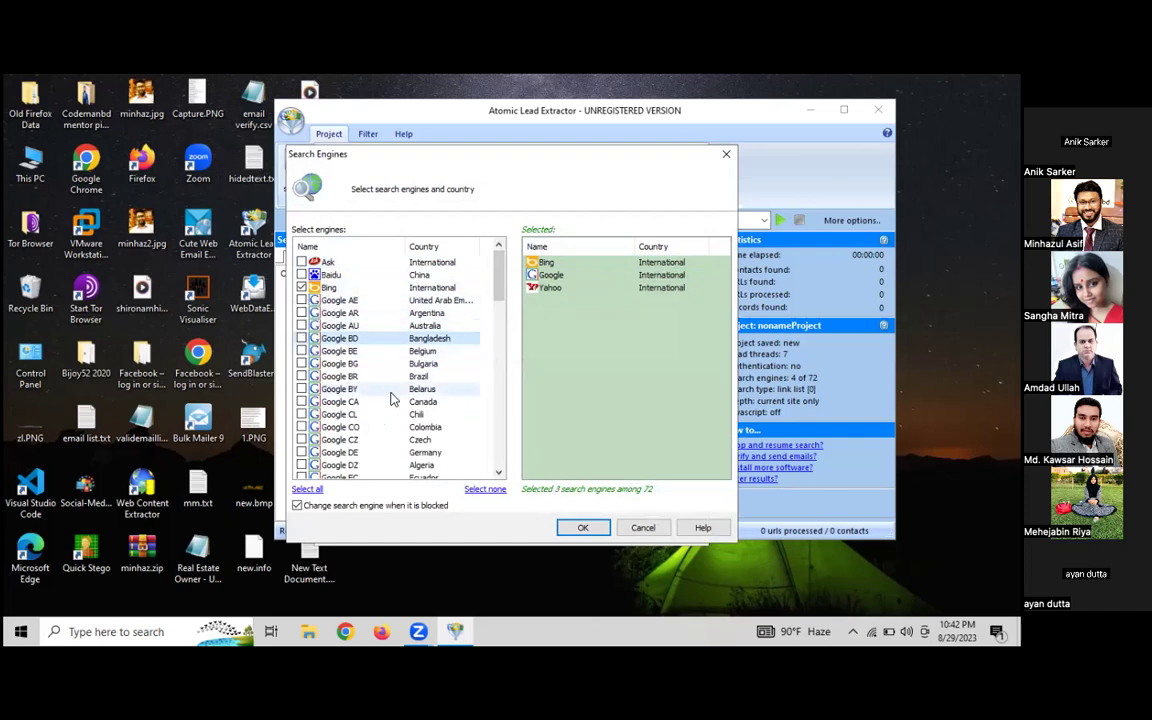
Look through the available country engines and accept Bing, Google and Yahoo International as the search engines
{"action": "scroll", "coordinate": [385, 390], "scroll_direction": "down", "scroll_amount": 15}
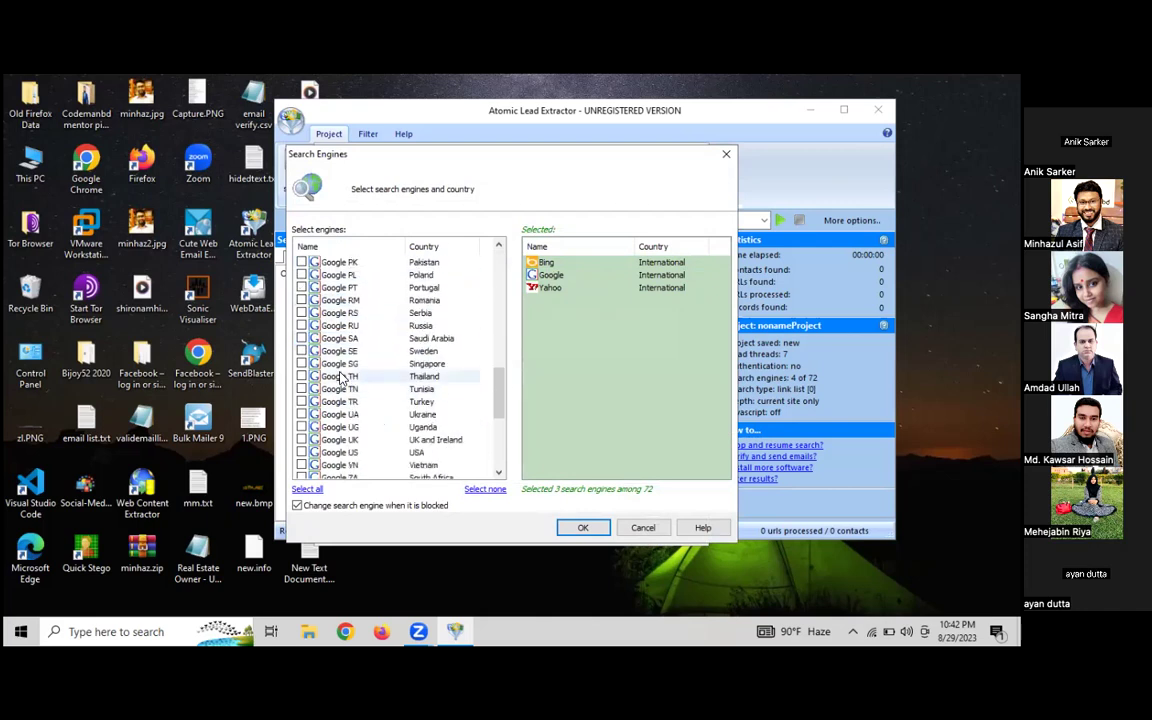
{"action": "scroll", "coordinate": [385, 400], "scroll_direction": "down", "scroll_amount": 5}
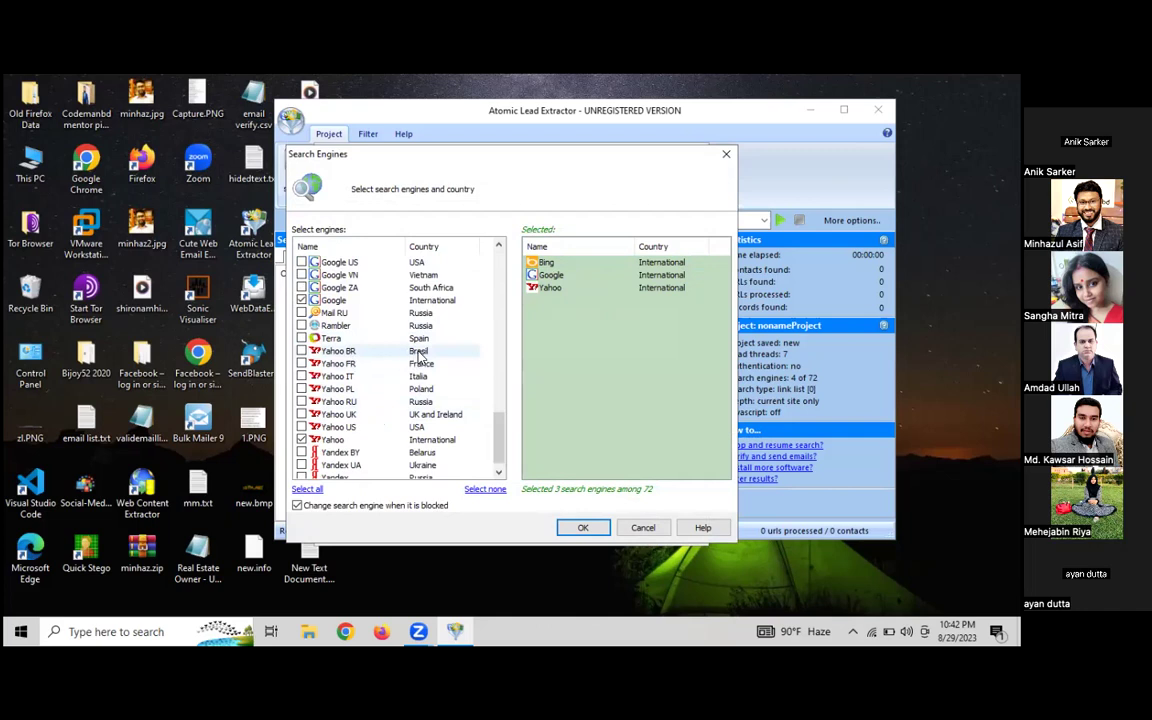
{"action": "scroll", "coordinate": [430, 400], "scroll_direction": "up", "scroll_amount": 15}
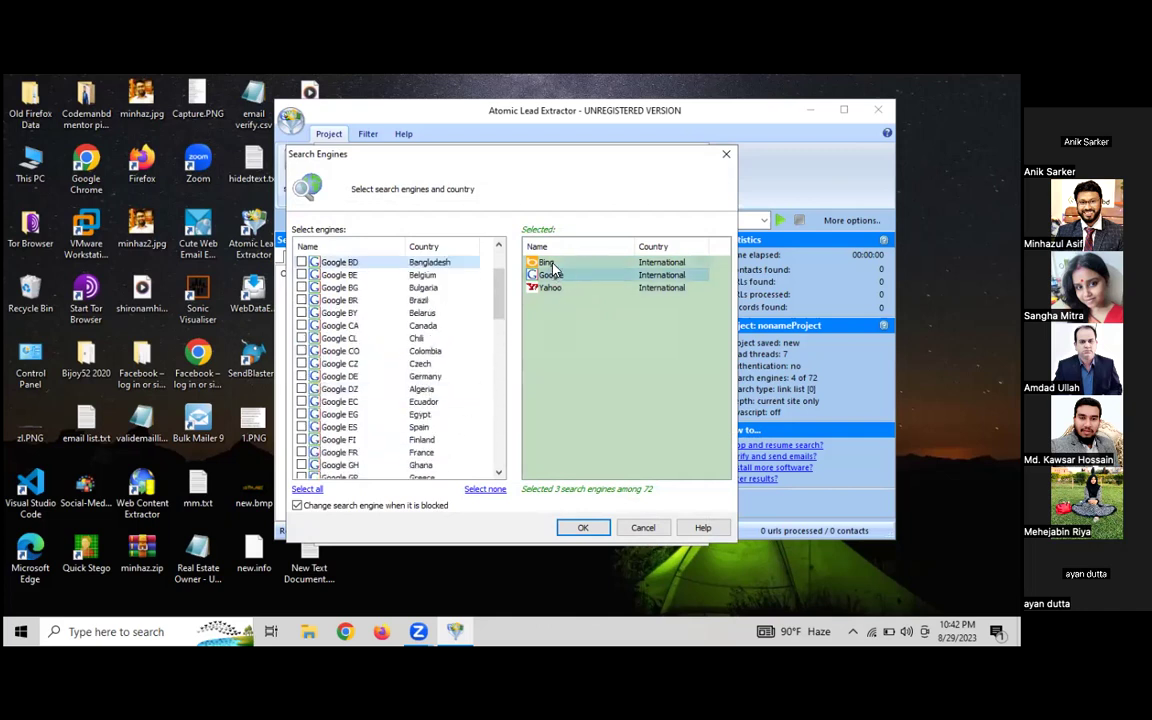
{"action": "left_click", "coordinate": [582, 527]}
Keep the crawl depth at all links and start the search without saving to a file
{"action": "left_click", "coordinate": [596, 530]}
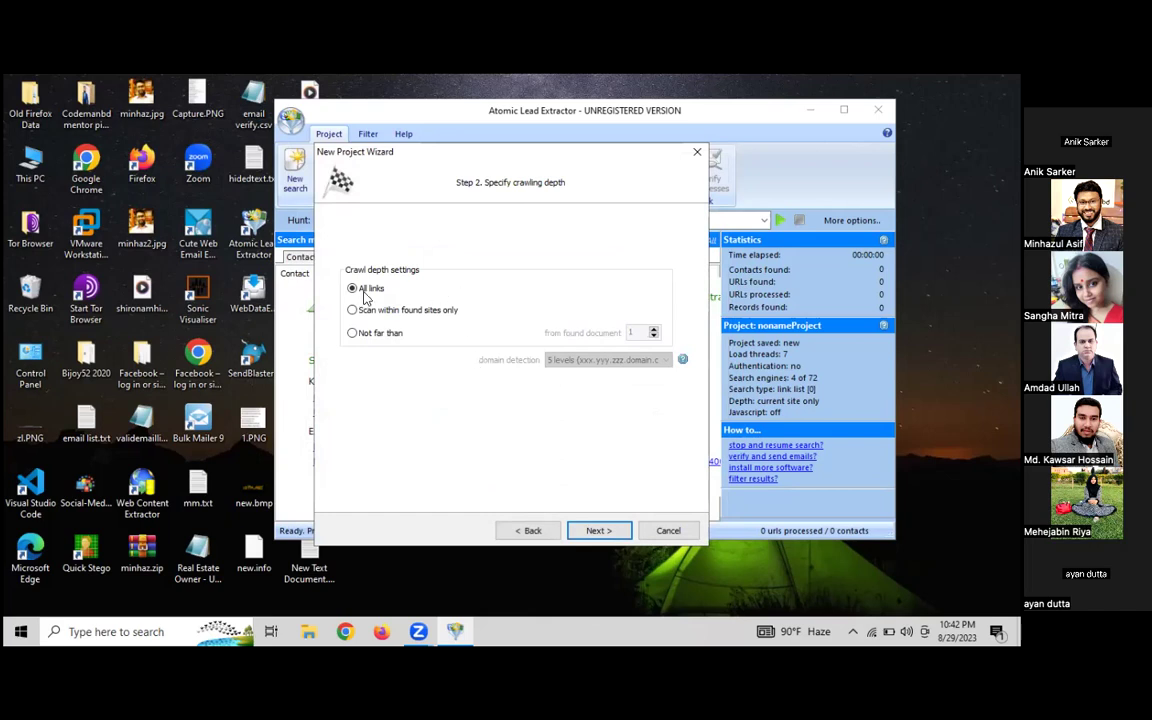
{"action": "left_click", "coordinate": [592, 530]}
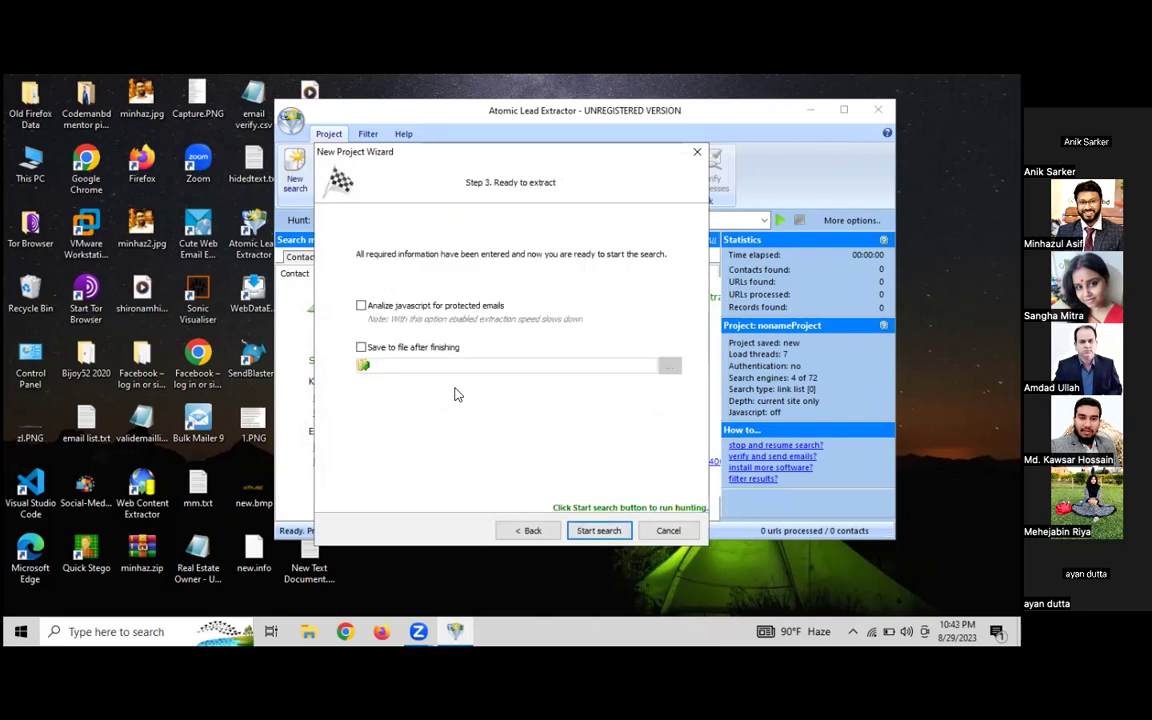
{"action": "left_click", "coordinate": [598, 531]}
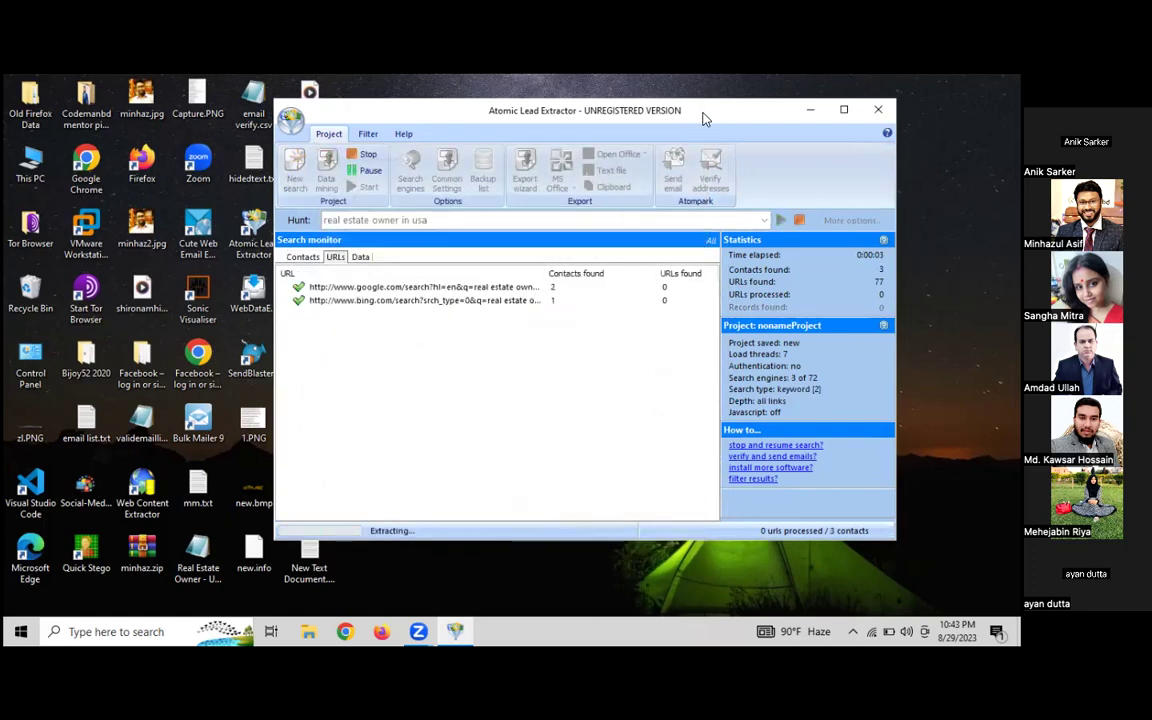
Examine the processed URLs and the extracted contacts while the search is running
{"action": "left_click_drag", "start_coordinate": [600, 110], "coordinate": [528, 86]}
{"action": "left_click", "coordinate": [228, 234]}
{"action": "left_click", "coordinate": [260, 232]}
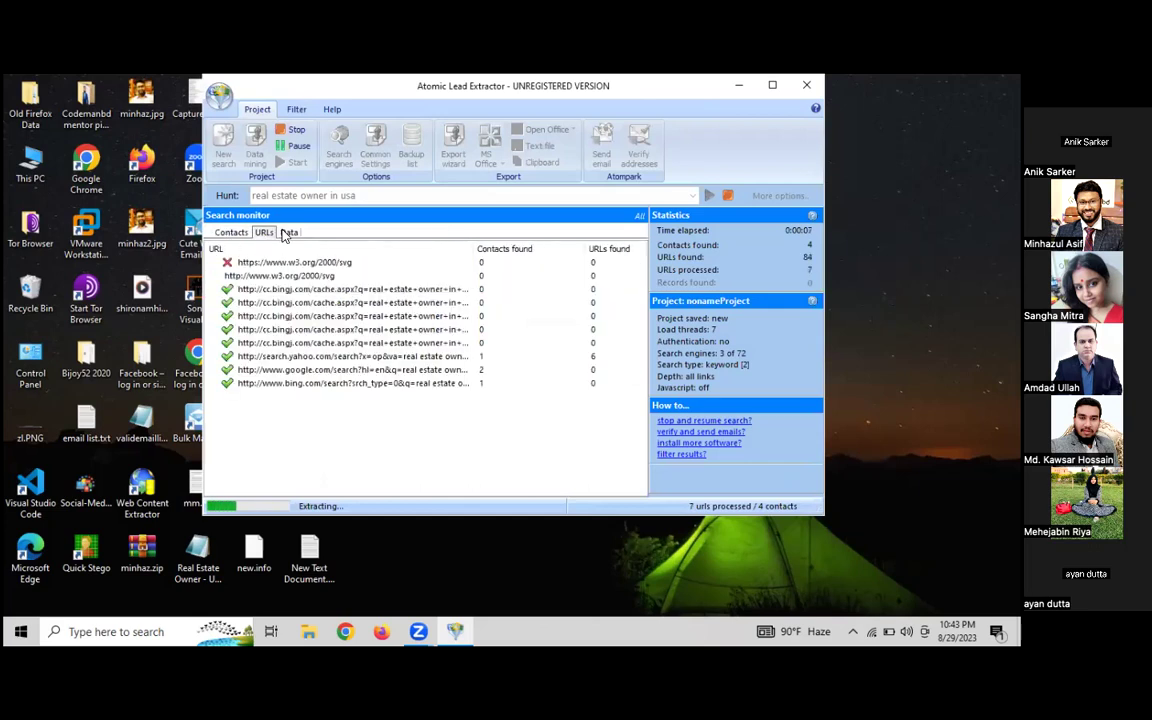
{"action": "left_click", "coordinate": [230, 232]}
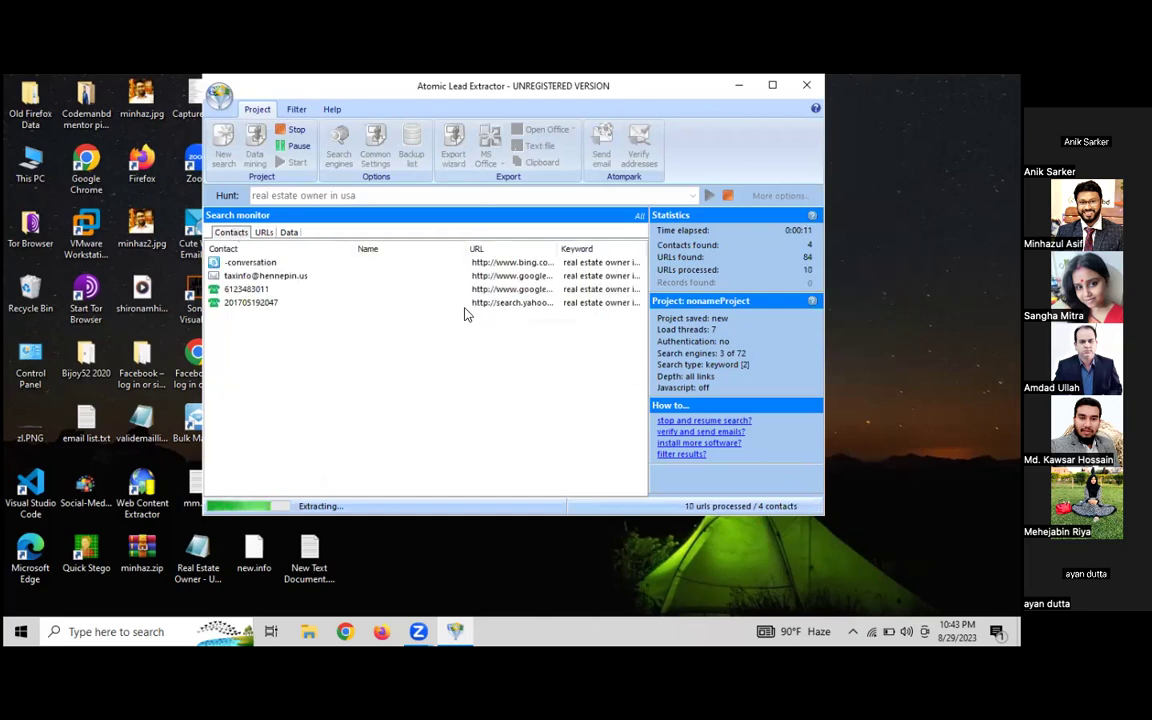
{"action": "left_click", "coordinate": [246, 290]}
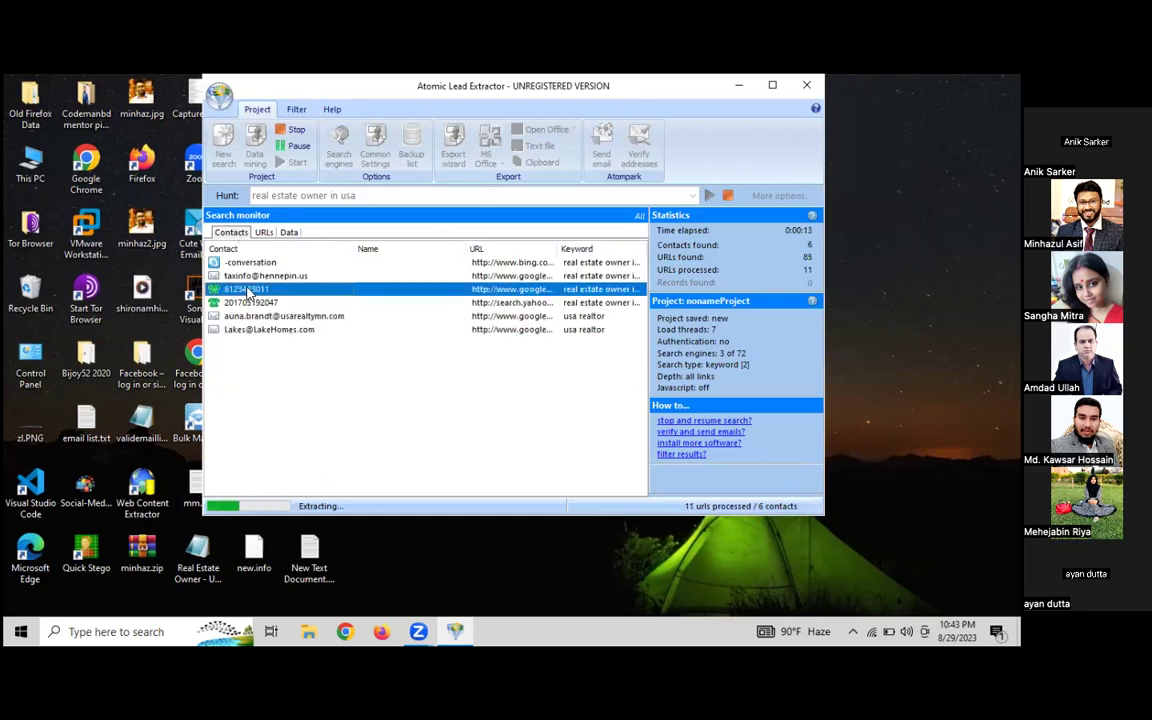
{"action": "left_click", "coordinate": [246, 259]}
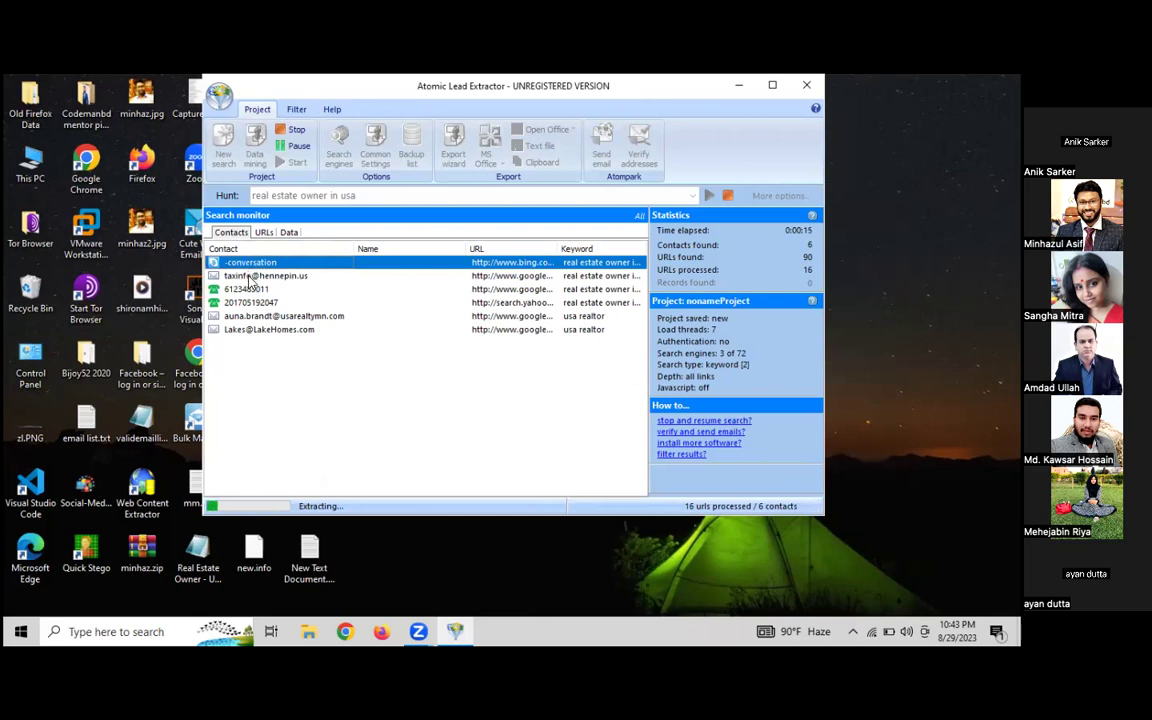
{"action": "left_click", "coordinate": [248, 277]}
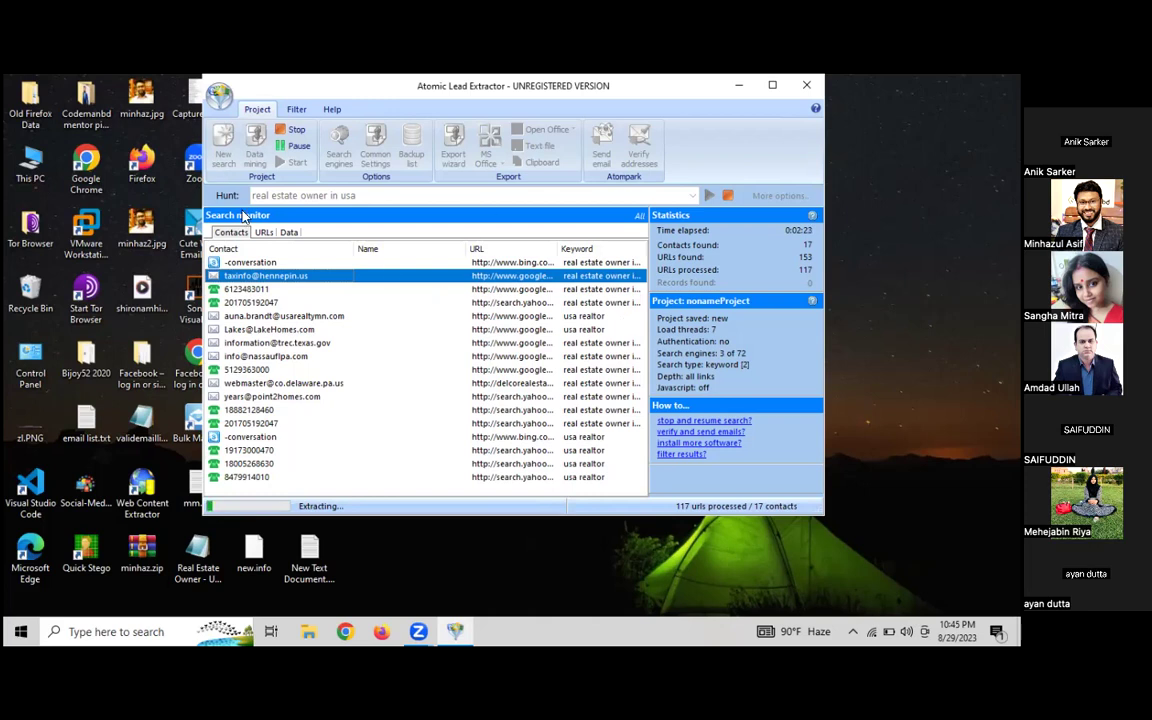
Terminate the running search and decline the offered clean-up of duplicate contacts
{"action": "left_click", "coordinate": [296, 131]}
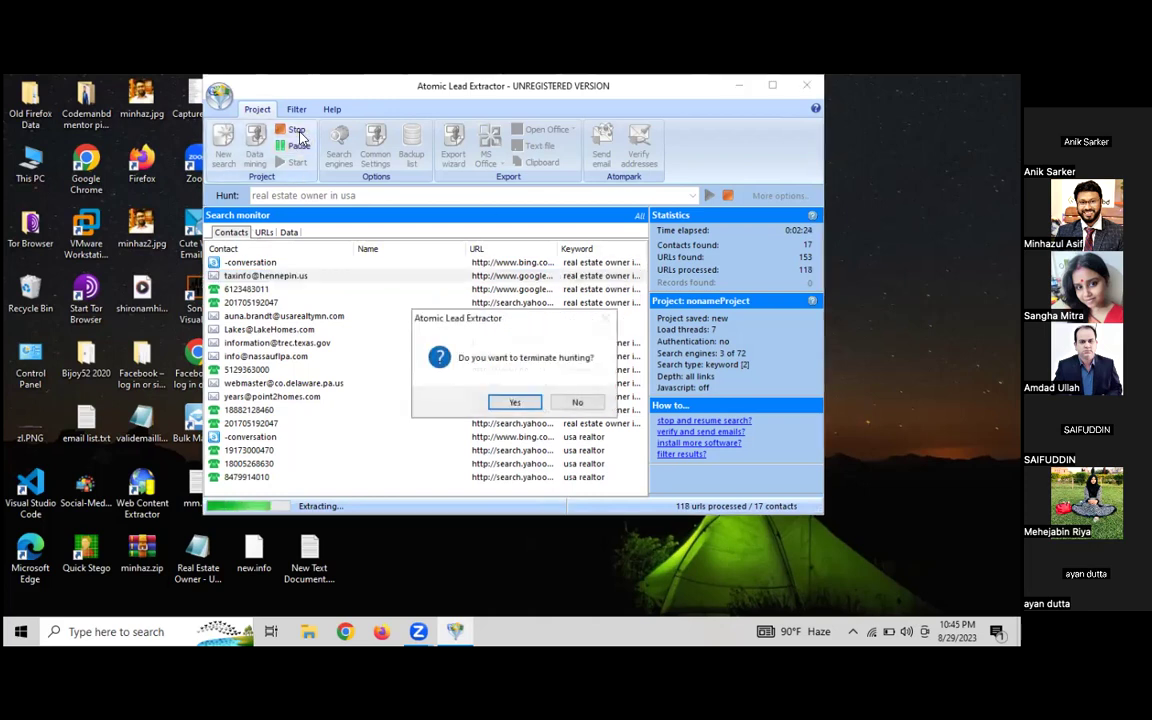
{"action": "left_click", "coordinate": [514, 401]}
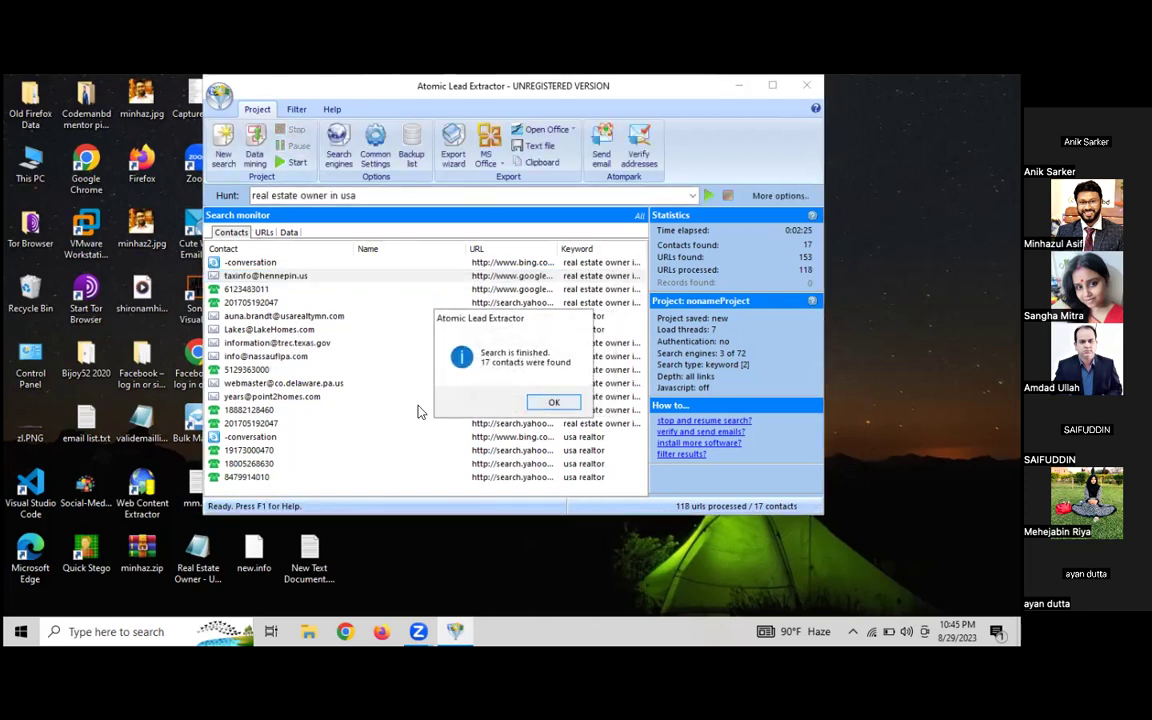
{"action": "key", "text": "Return"}
{"action": "left_click", "coordinate": [621, 368]}
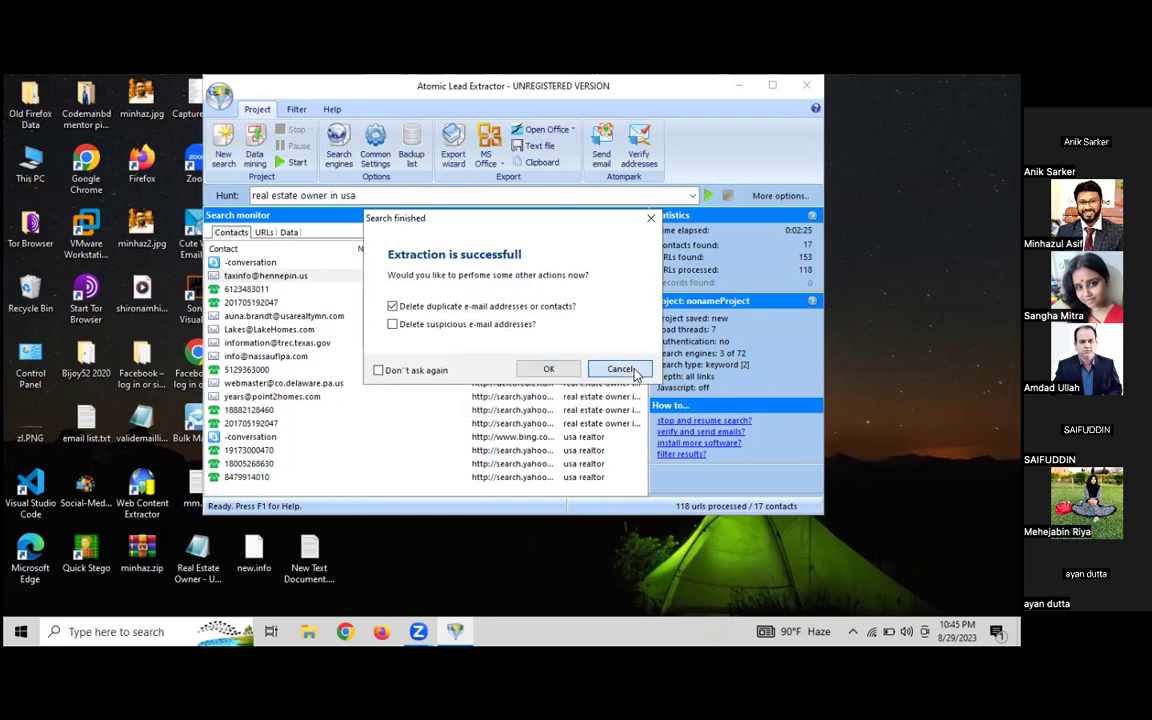
Filter the extracted contacts so that only the Email contact type is shown
{"action": "left_click", "coordinate": [264, 265]}
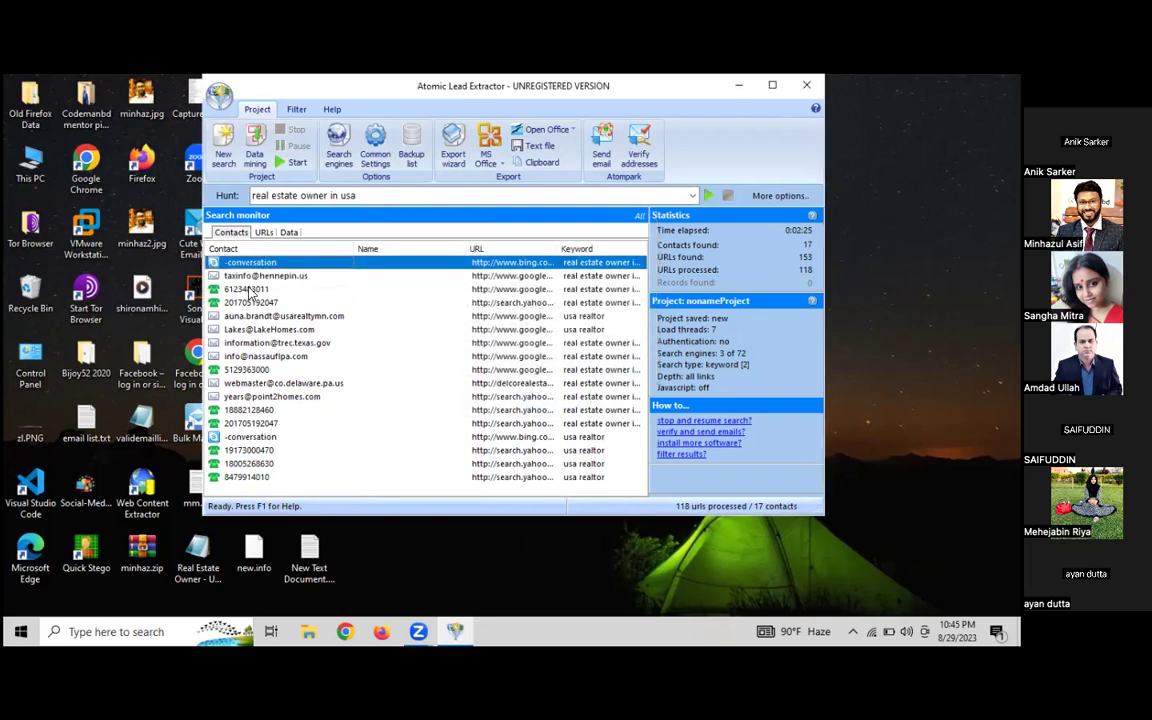
{"action": "left_click", "coordinate": [246, 289]}
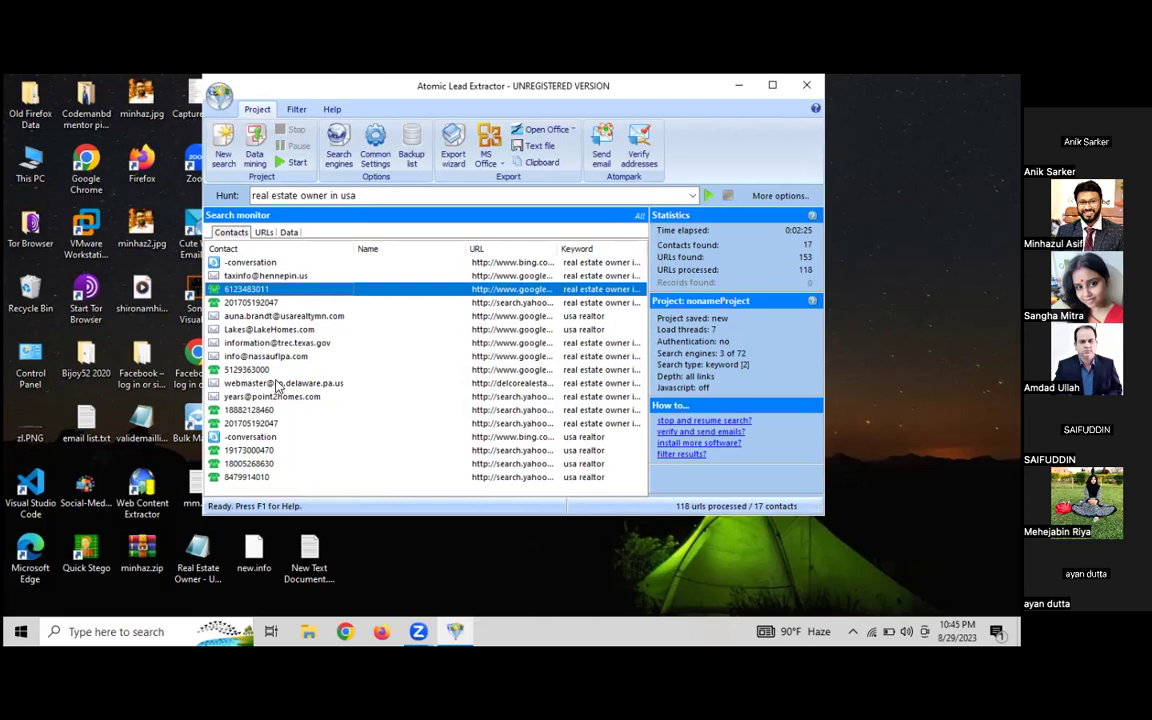
{"action": "left_click", "coordinate": [294, 112]}
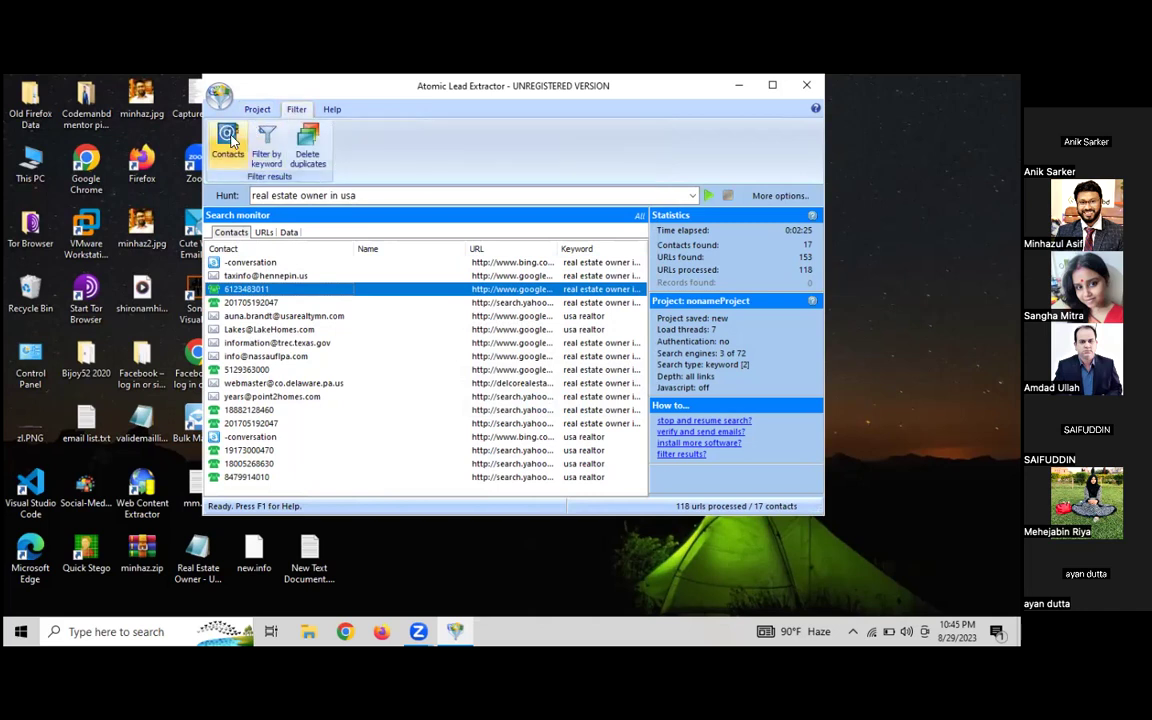
{"action": "left_click", "coordinate": [228, 139]}
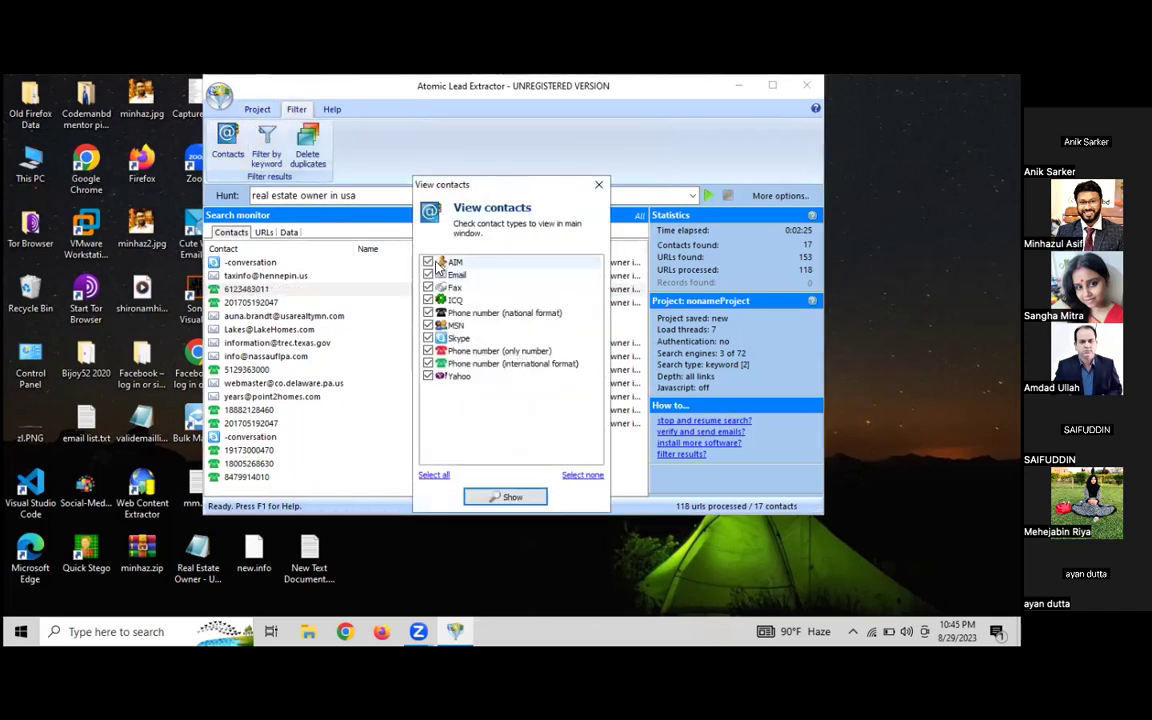
{"action": "left_click", "coordinate": [570, 475]}
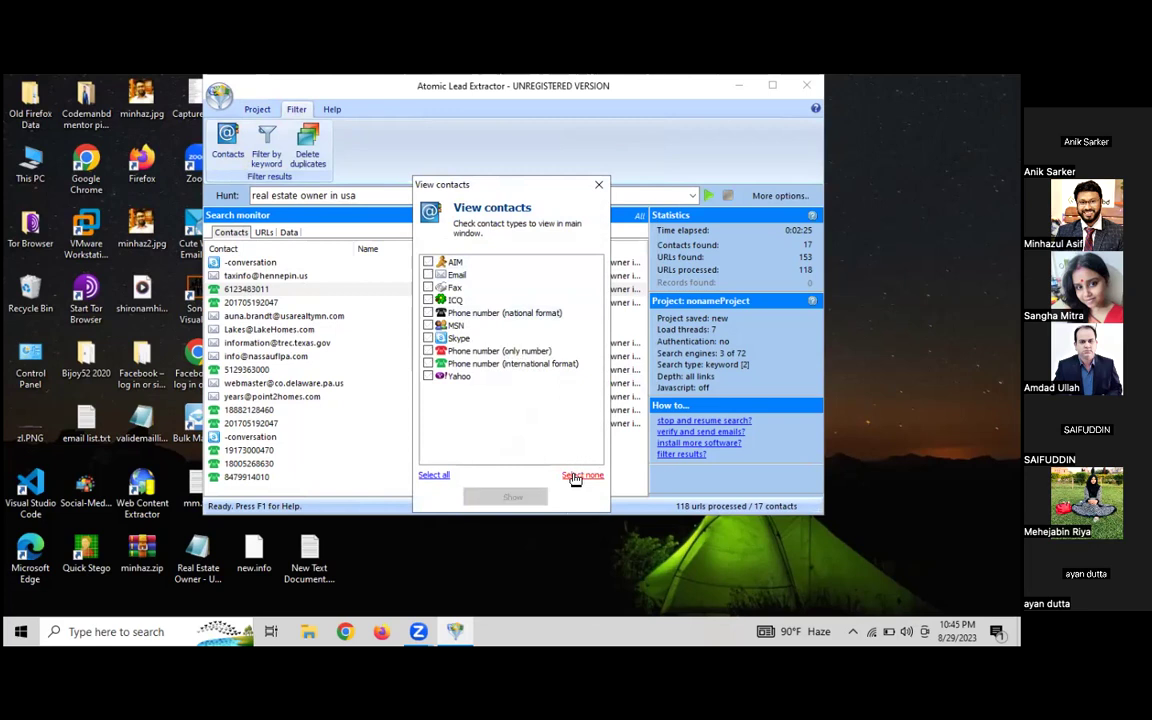
{"action": "left_click", "coordinate": [428, 274]}
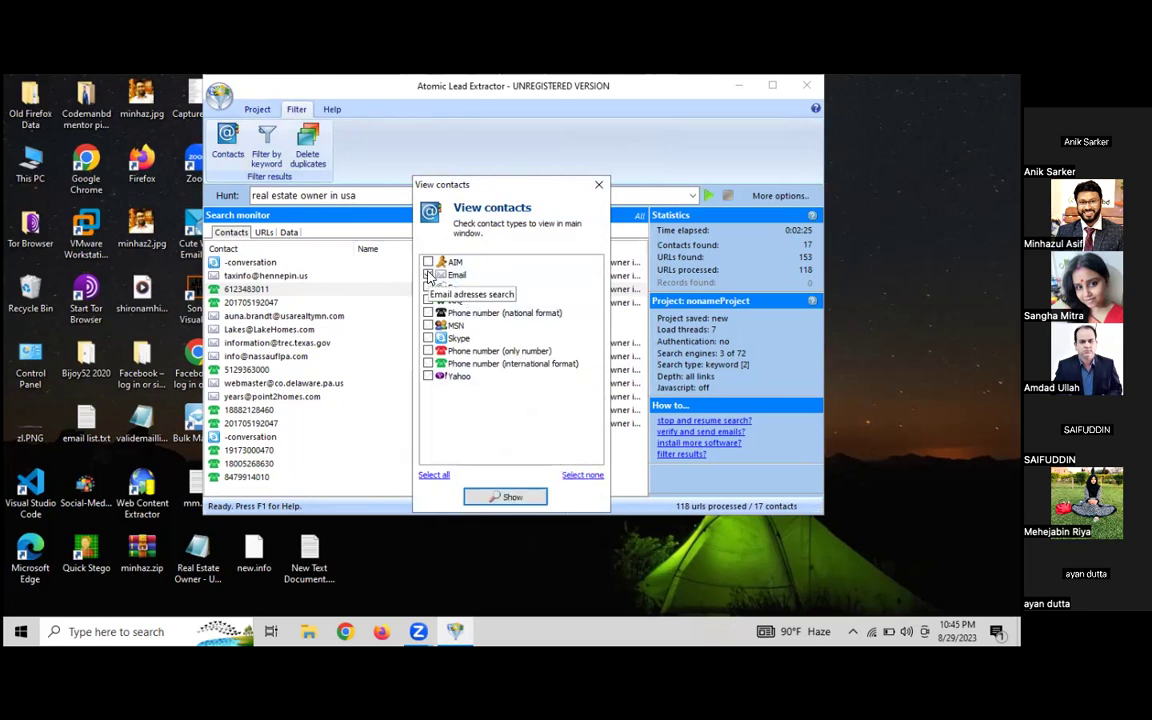
{"action": "left_click", "coordinate": [507, 497]}
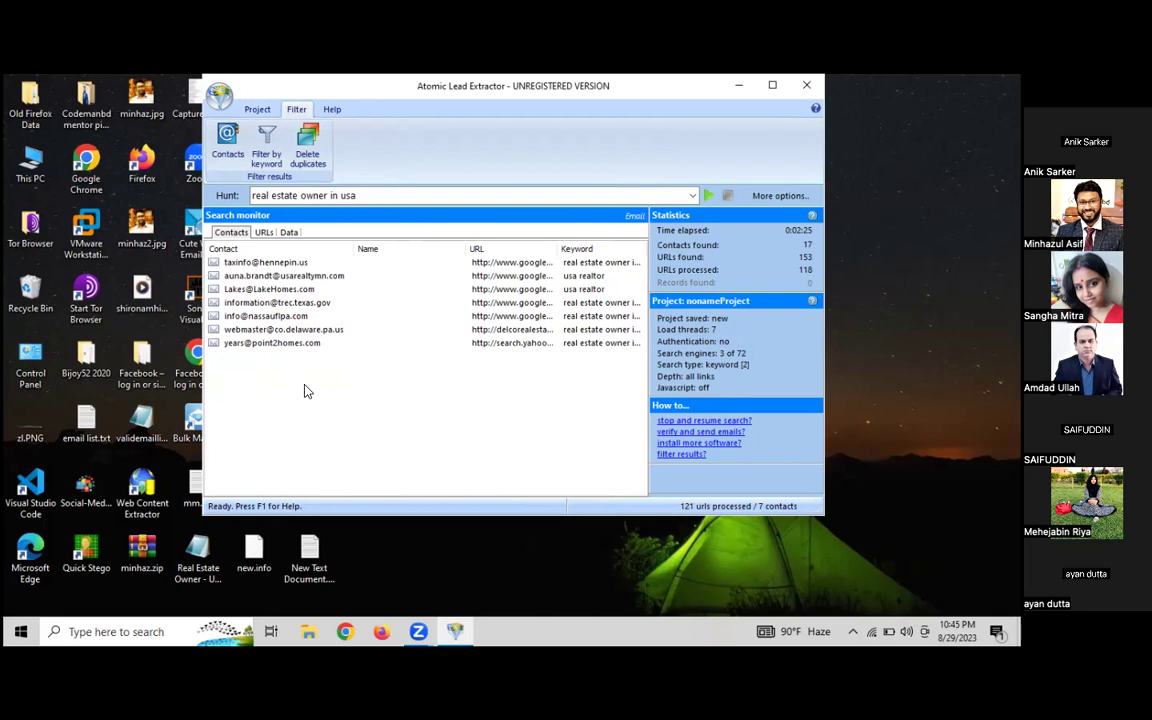
Open the Snipping Tool and capture a rectangular snip of the listed email addresses
{"action": "left_click", "coordinate": [135, 631]}
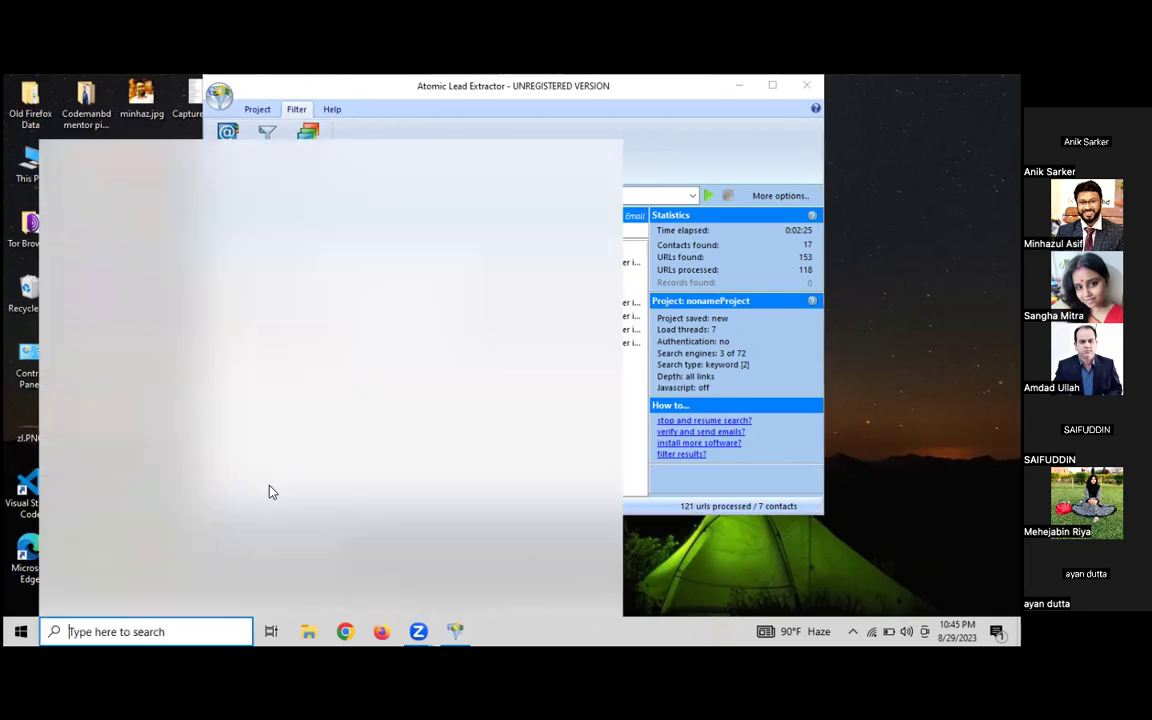
{"action": "type", "text": "sni"}
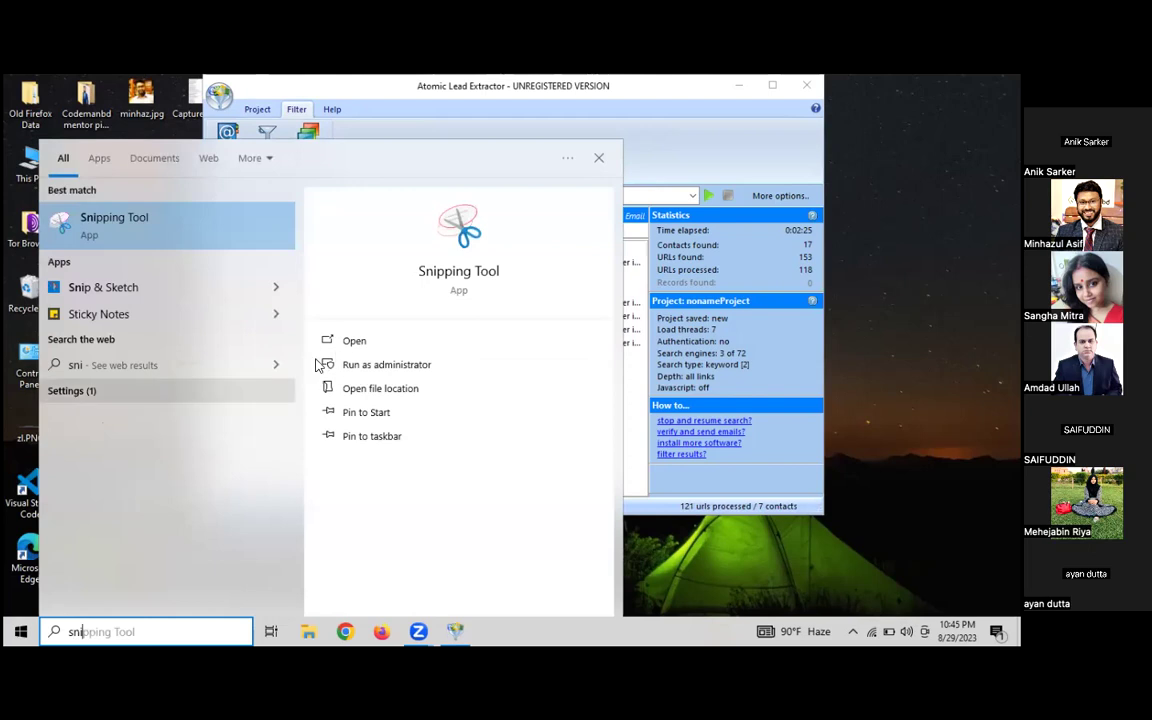
{"action": "left_click", "coordinate": [133, 213]}
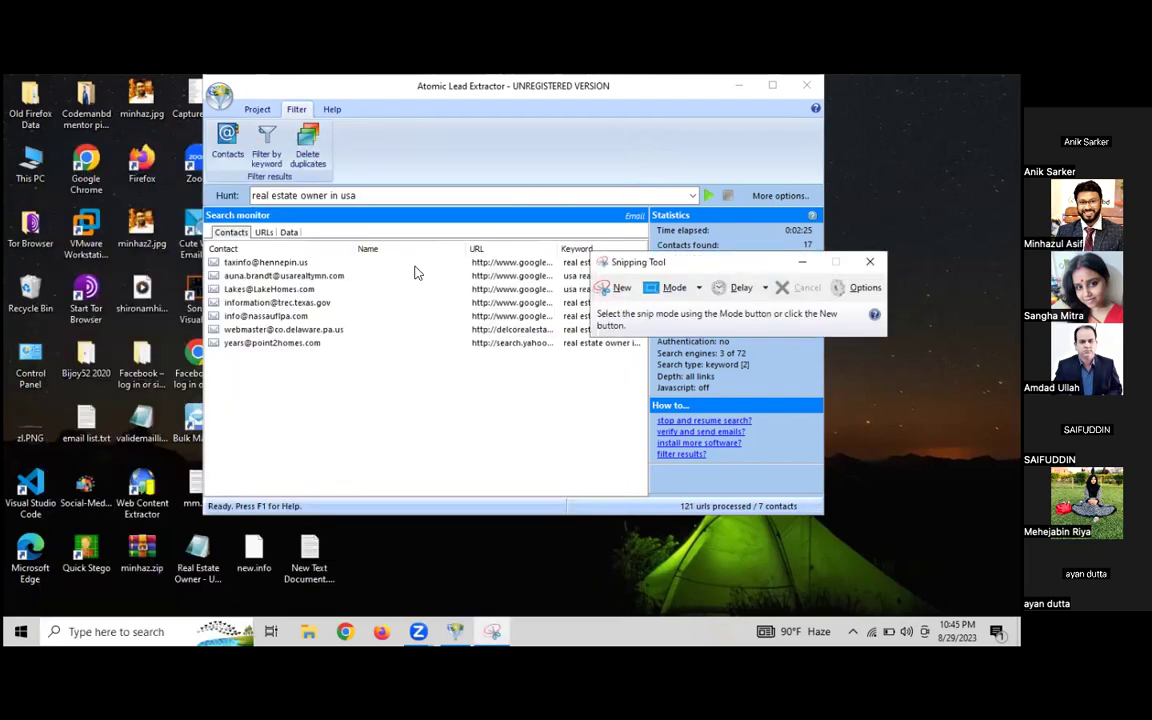
{"action": "left_click", "coordinate": [616, 288]}
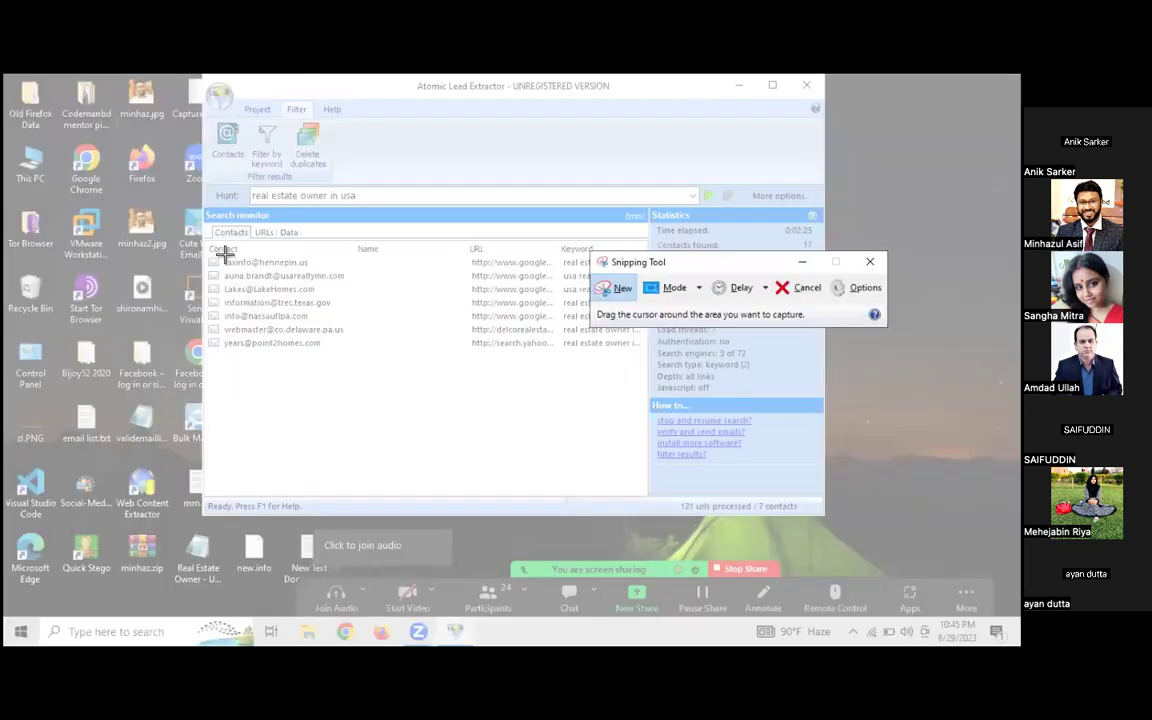
{"action": "left_click_drag", "start_coordinate": [225, 256], "coordinate": [315, 335]}
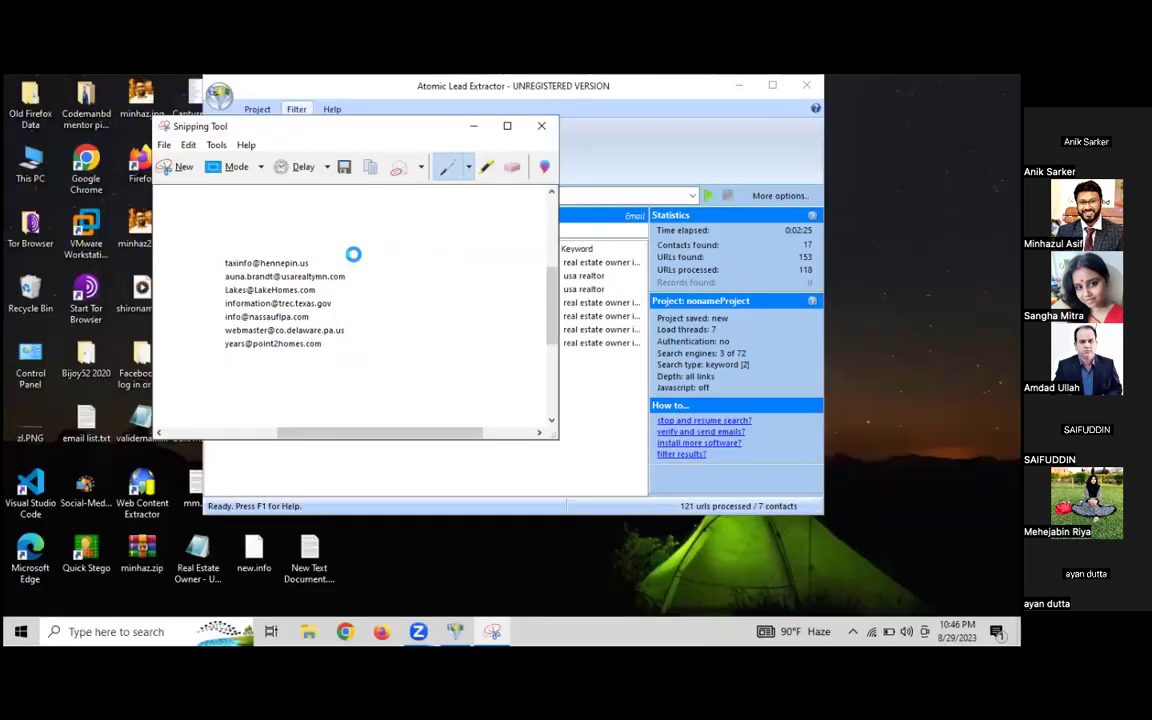
Save the snip as Capture.PNG on the Desktop, replacing the existing file
{"action": "key", "text": "ctrl+s"}
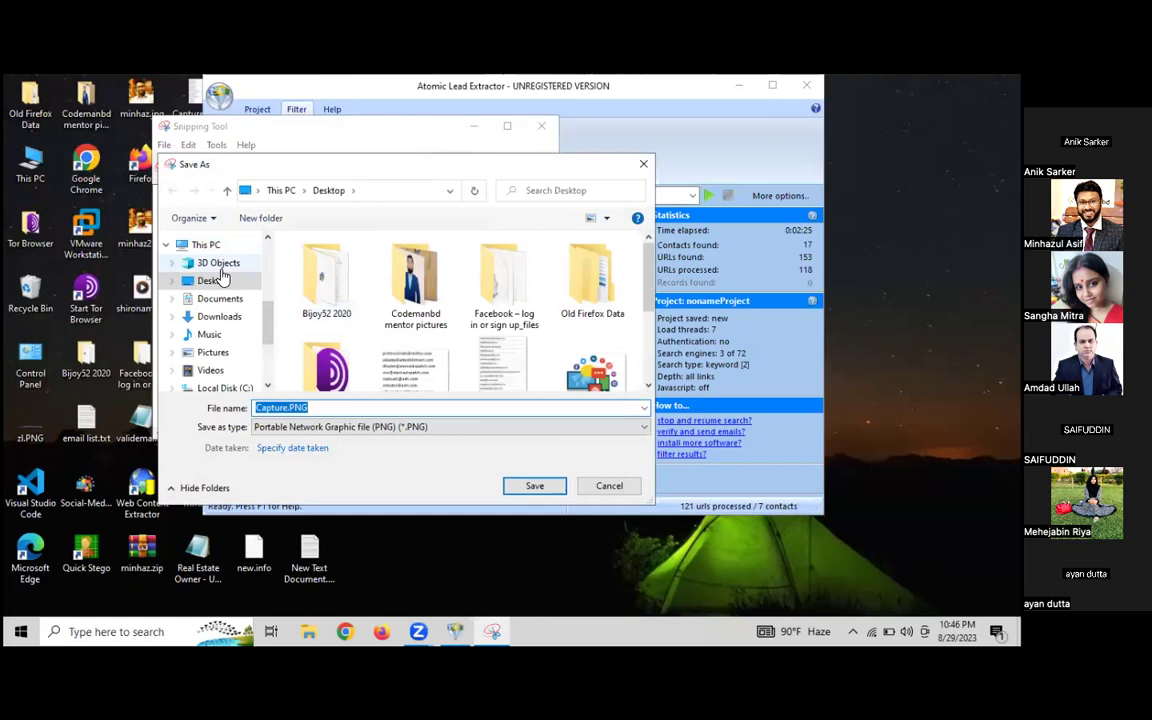
{"action": "left_click", "coordinate": [530, 486]}
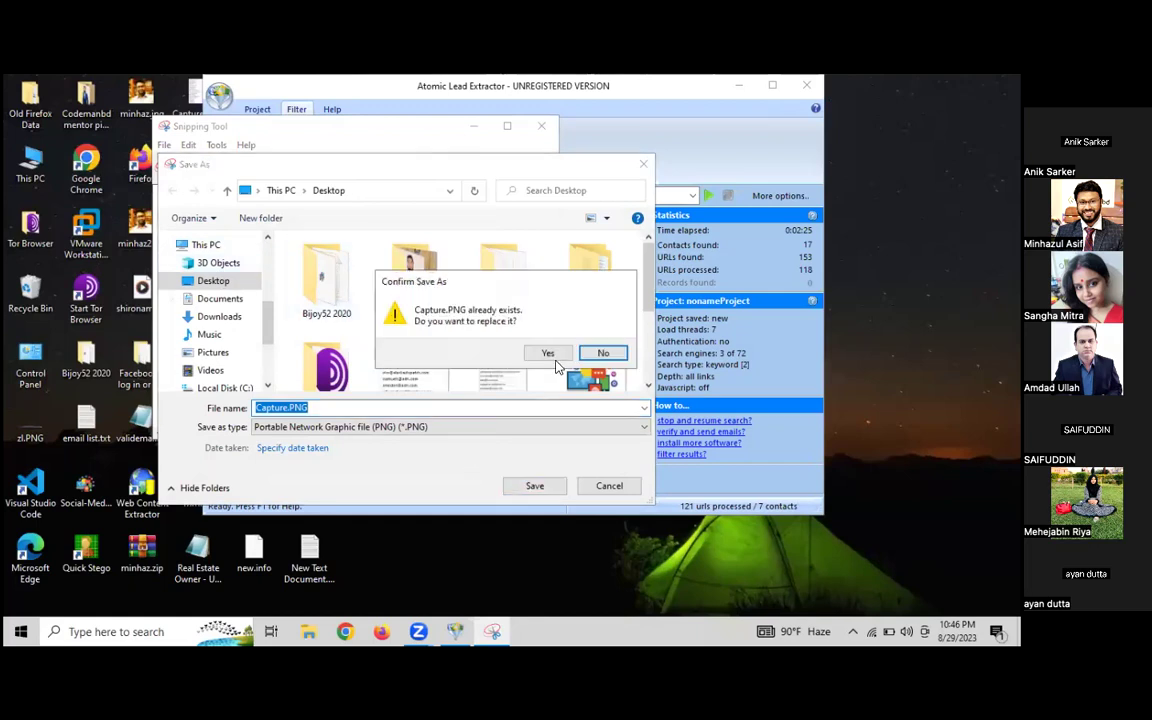
{"action": "left_click", "coordinate": [550, 355]}
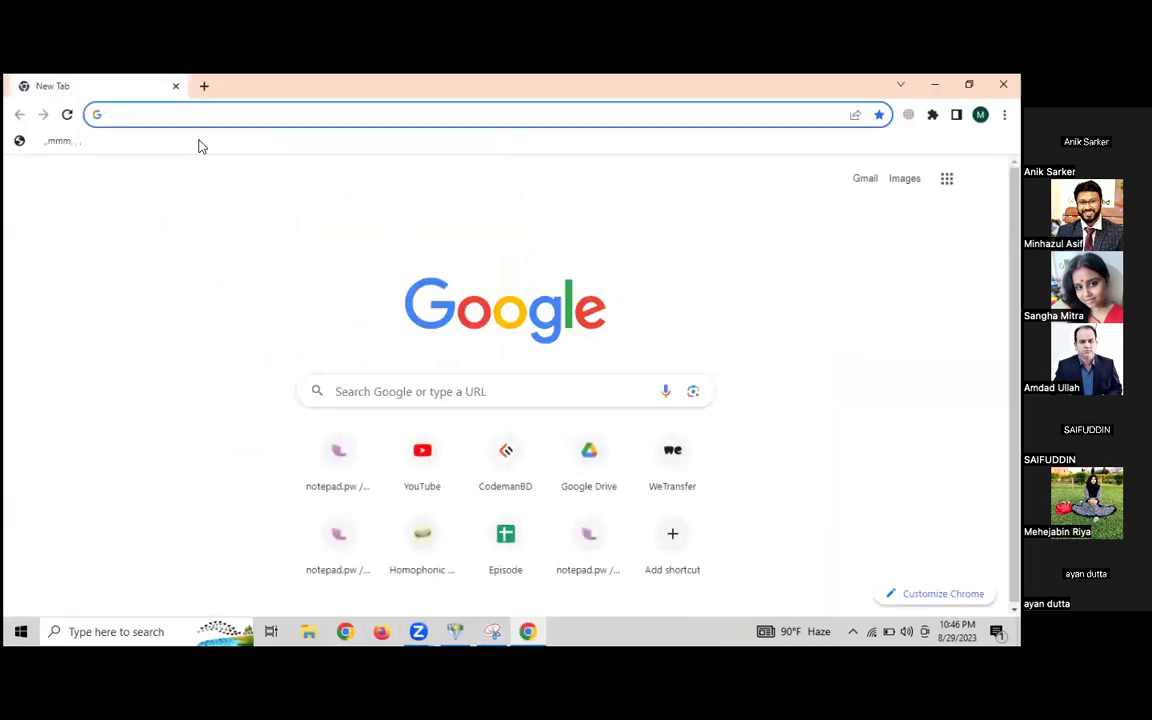
In Chrome, search Google for "small seo tools image to text" and open the SmallSEOTools Image to Text Converter
{"action": "type", "text": "small seo imat"}
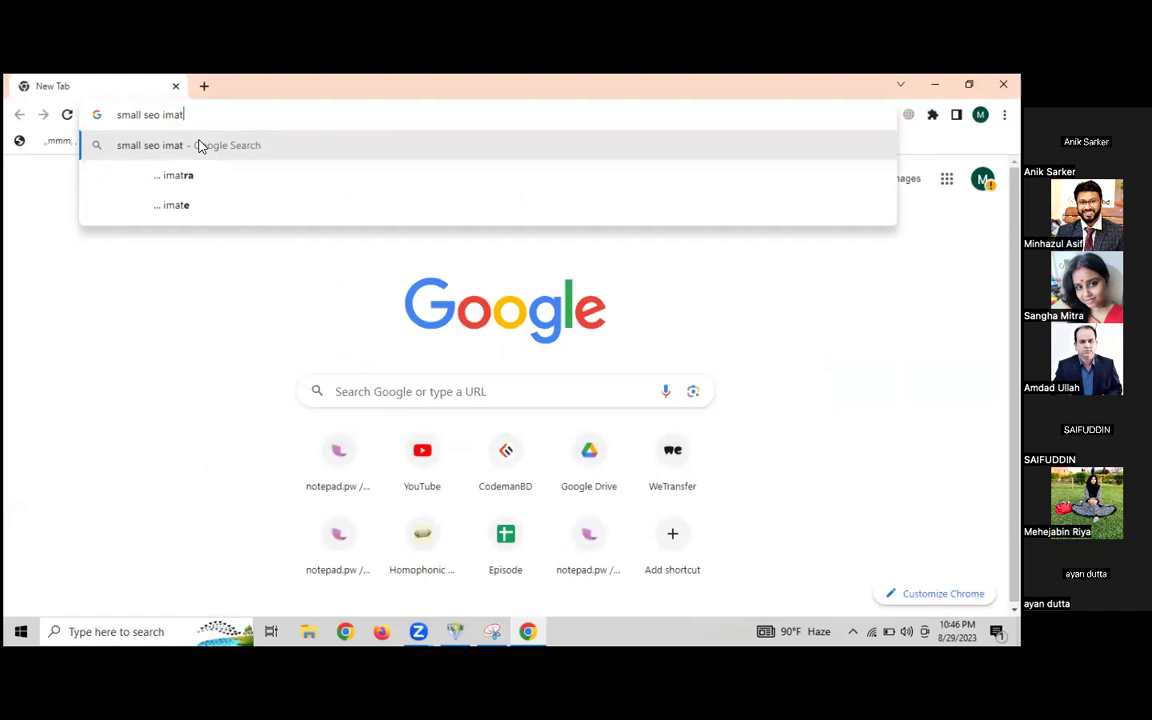
{"action": "key", "text": "BackSpace"}
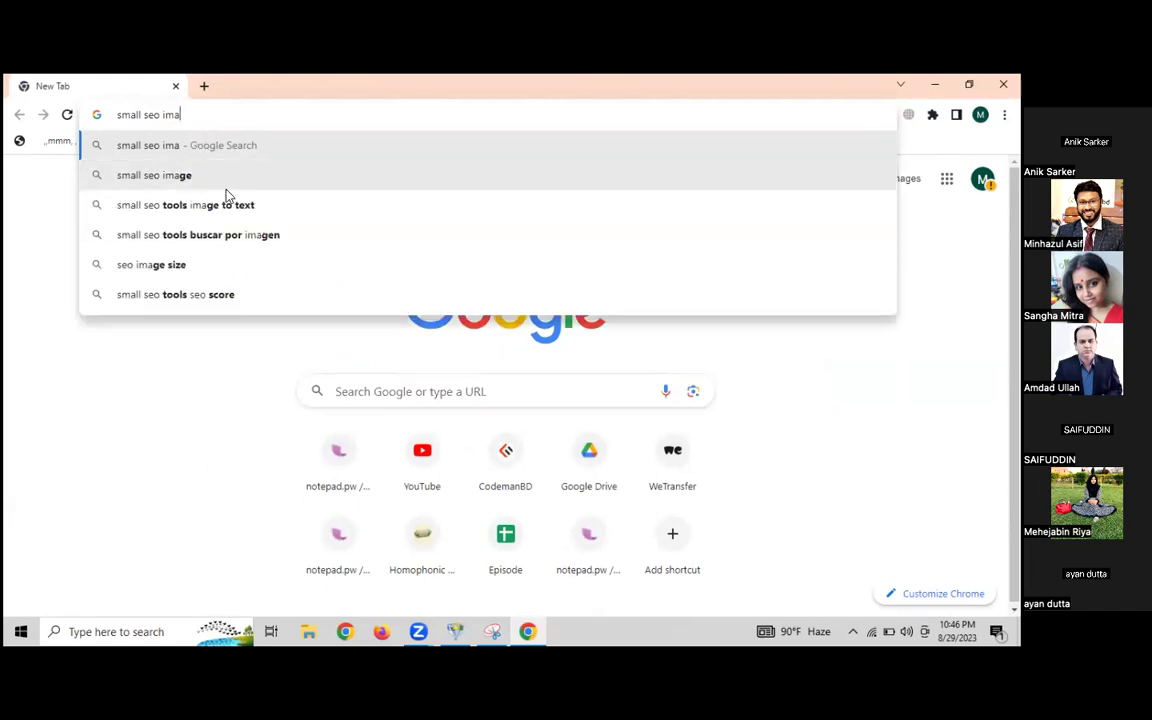
{"action": "left_click", "coordinate": [222, 205]}
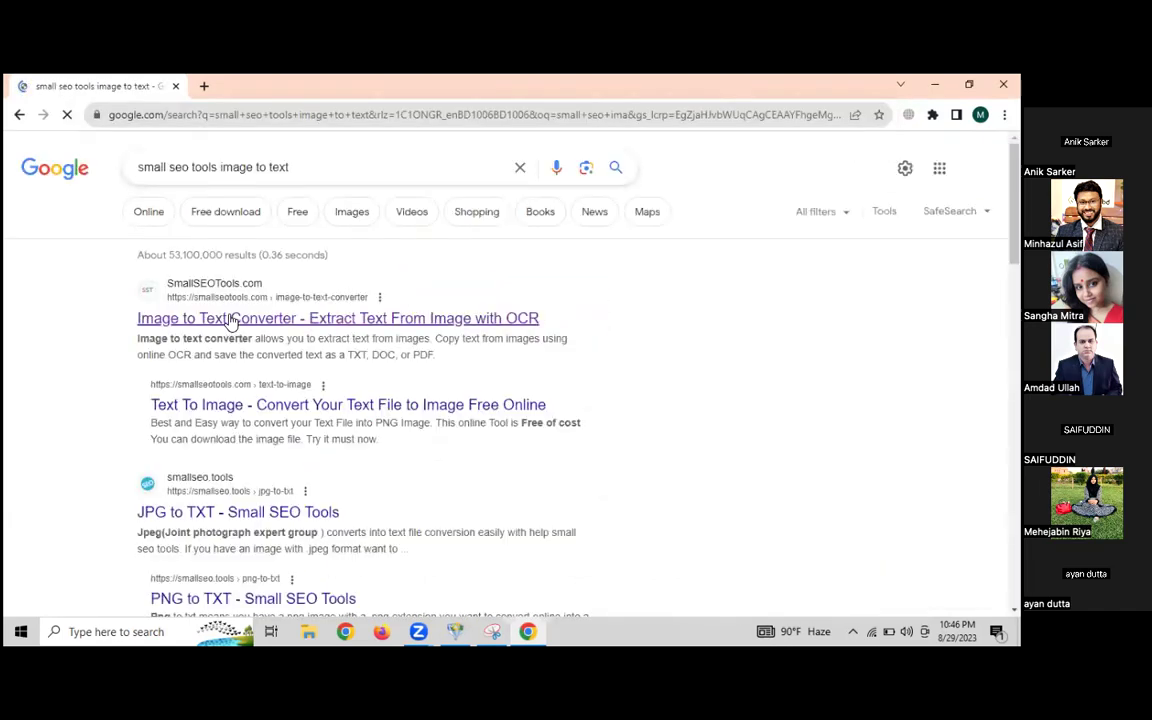
Open Google Drive in a new browser tab
{"action": "left_click", "coordinate": [205, 88]}
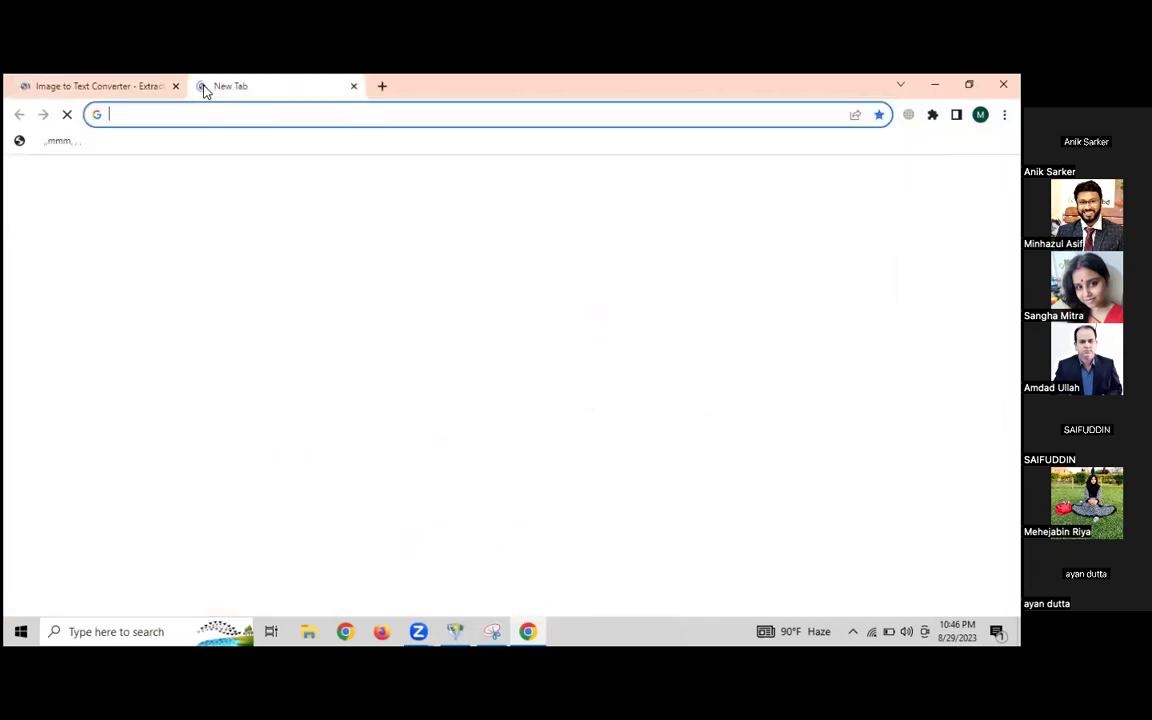
{"action": "type", "text": "dr"}
{"action": "key", "text": "Return"}
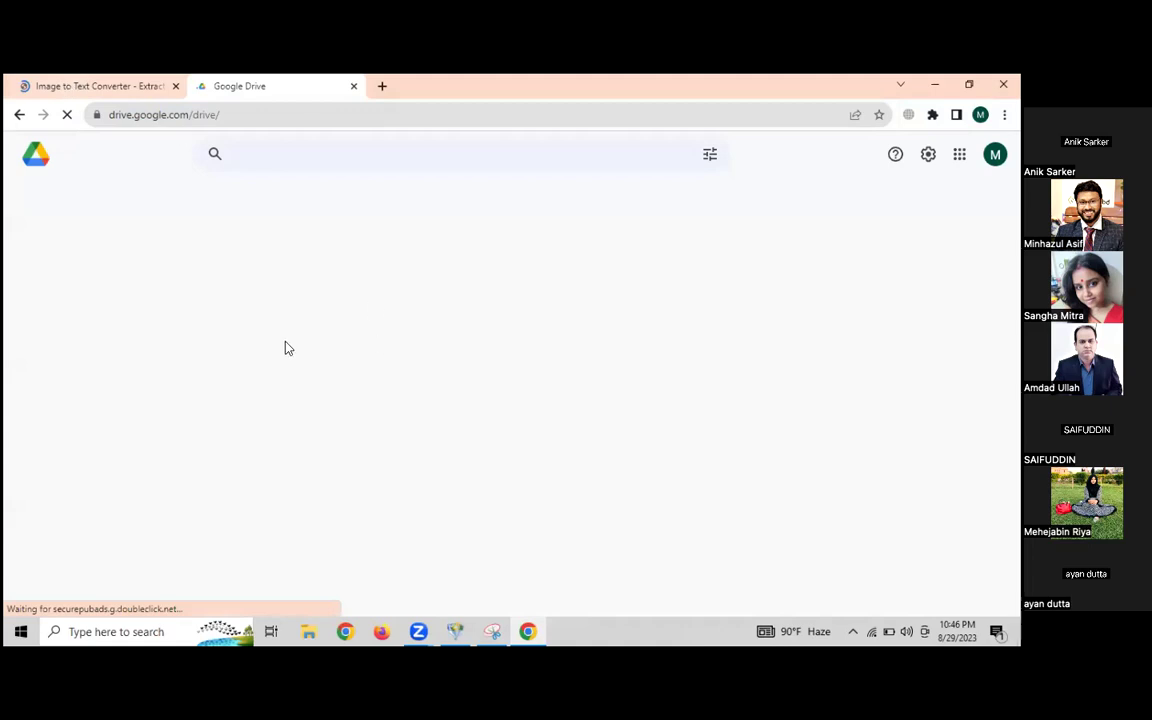
Return to the SmallSEOTools converter, dismiss the Grammarly advertisement and try to upload the captured image from the Desktop
{"action": "key", "text": "ctrl+shift+Tab"}
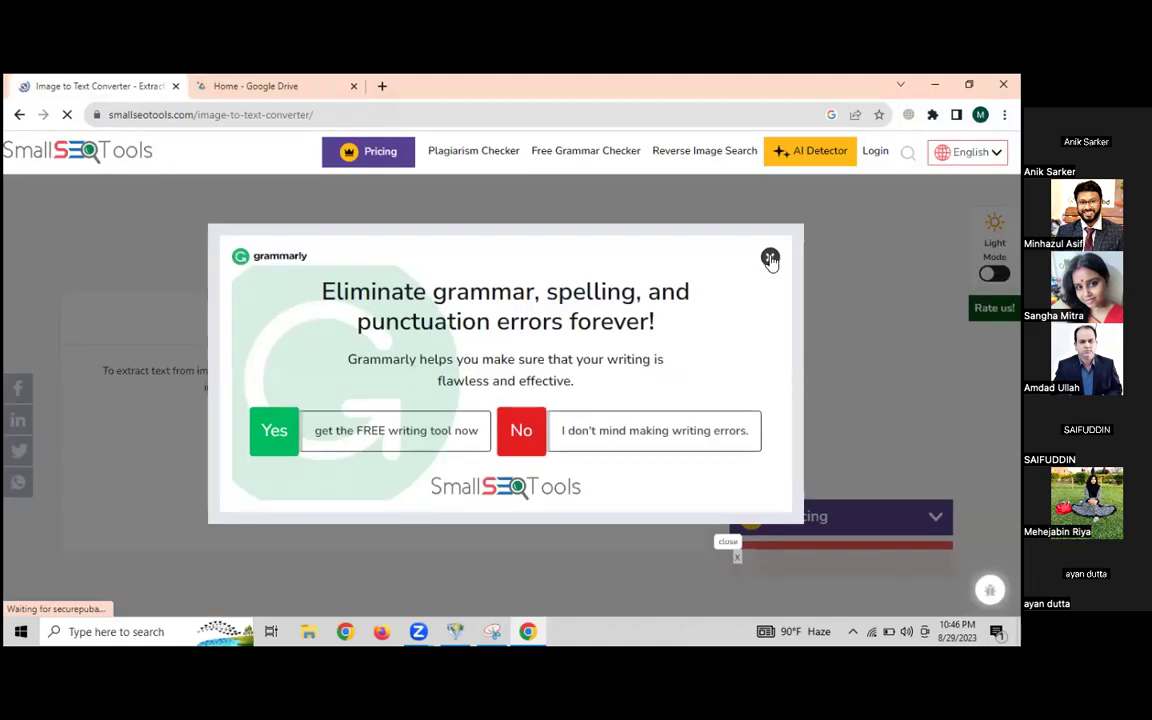
{"action": "left_click", "coordinate": [770, 258]}
{"action": "scroll", "coordinate": [154, 352], "scroll_direction": "down", "scroll_amount": 3}
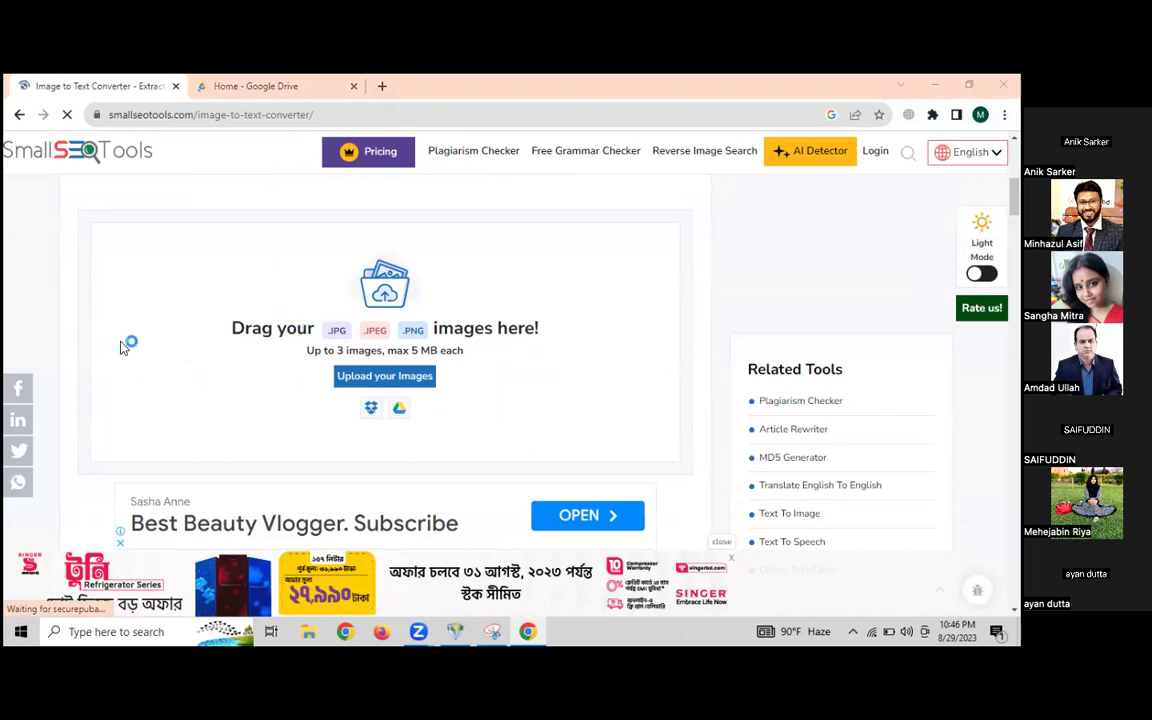
{"action": "left_click", "coordinate": [64, 178]}
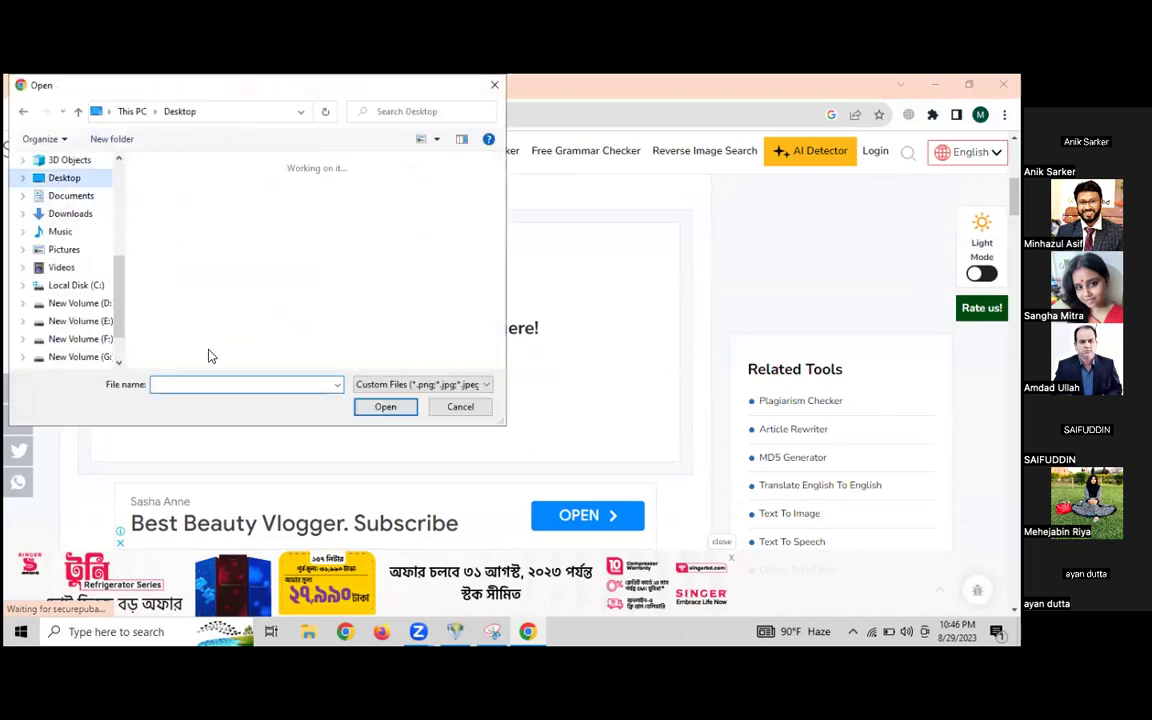
{"action": "type", "text": "c"}
{"action": "left_click", "coordinate": [180, 397]}
{"action": "left_click", "coordinate": [383, 406]}
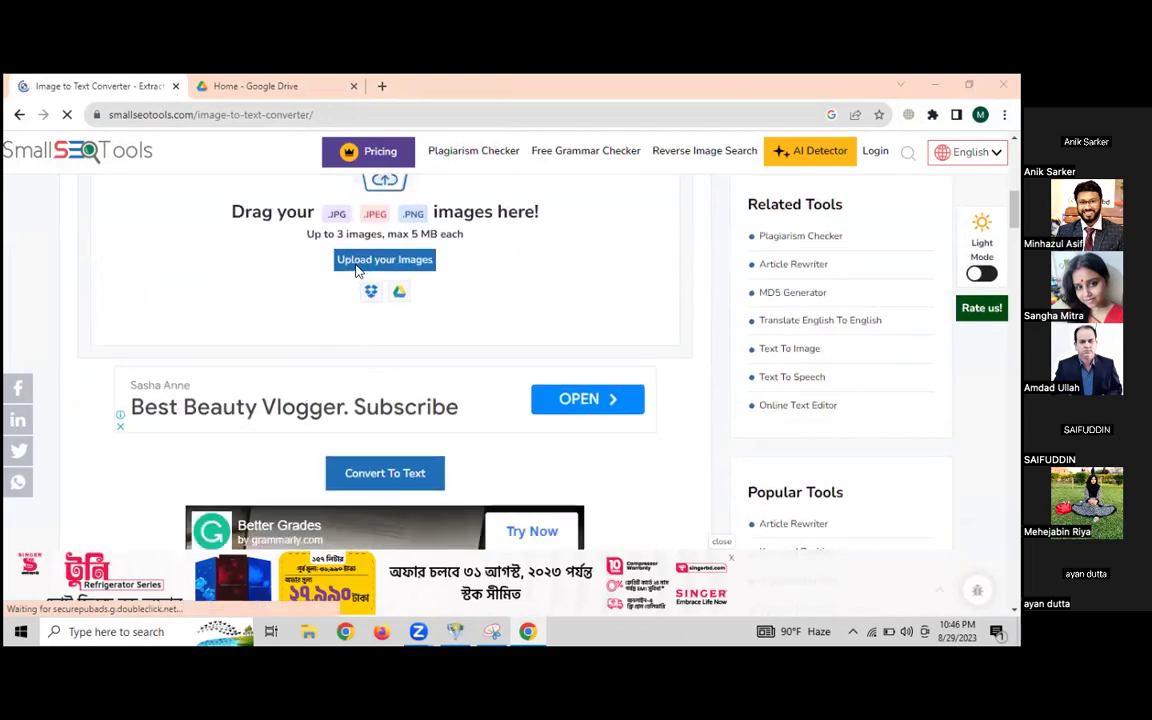
Try again to upload Capture.PNG to the converter and allow the site's notifications
{"action": "left_click", "coordinate": [357, 262]}
{"action": "left_click", "coordinate": [358, 300]}
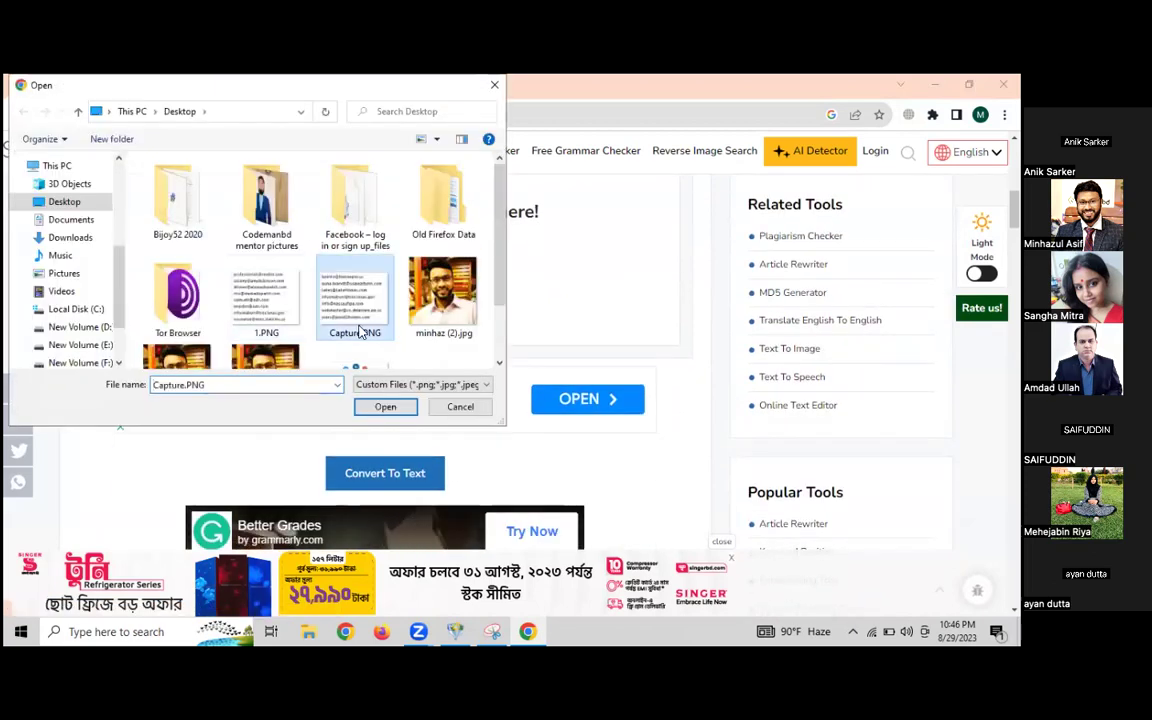
{"action": "left_click", "coordinate": [383, 407]}
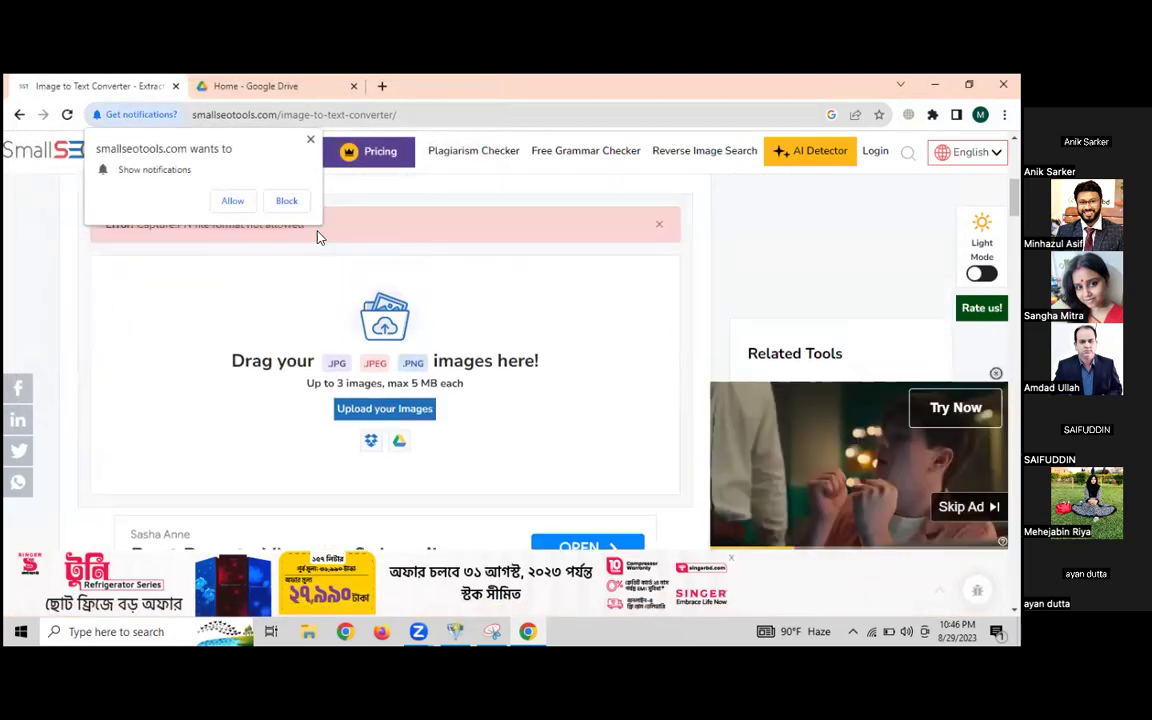
{"action": "left_click", "coordinate": [236, 204]}
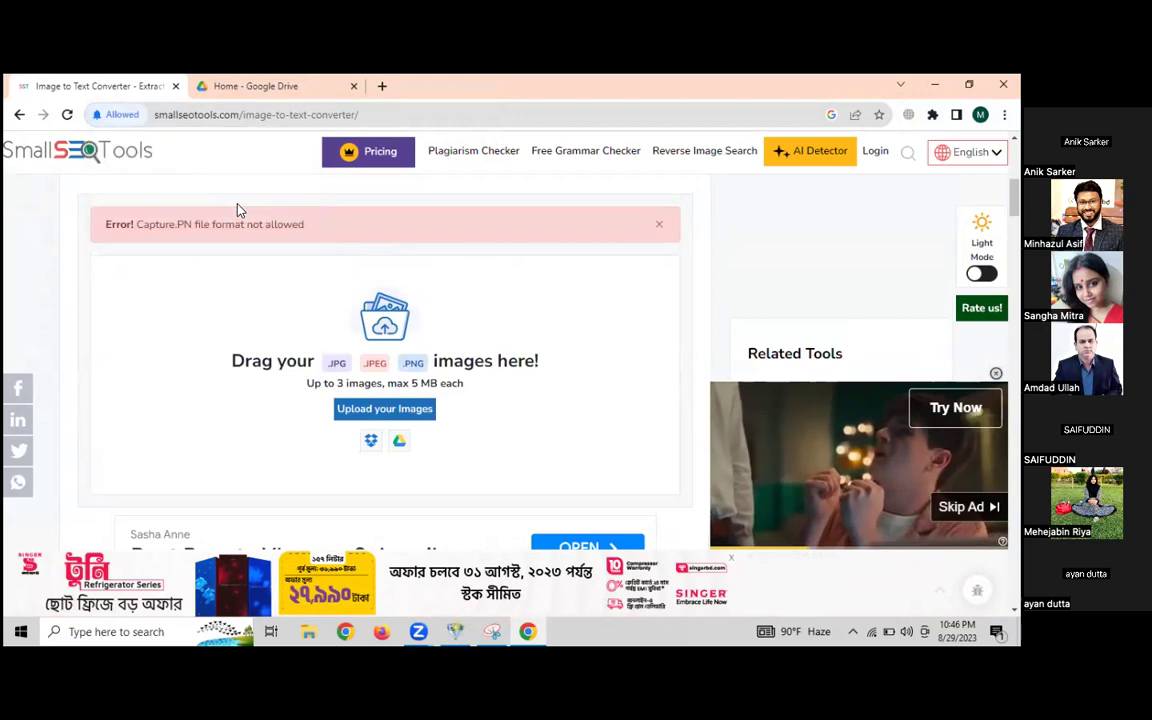
Try to upload 1.PNG from the Desktop to the SmallSEOTools converter instead
{"action": "scroll", "coordinate": [216, 349], "scroll_direction": "down", "scroll_amount": 5}
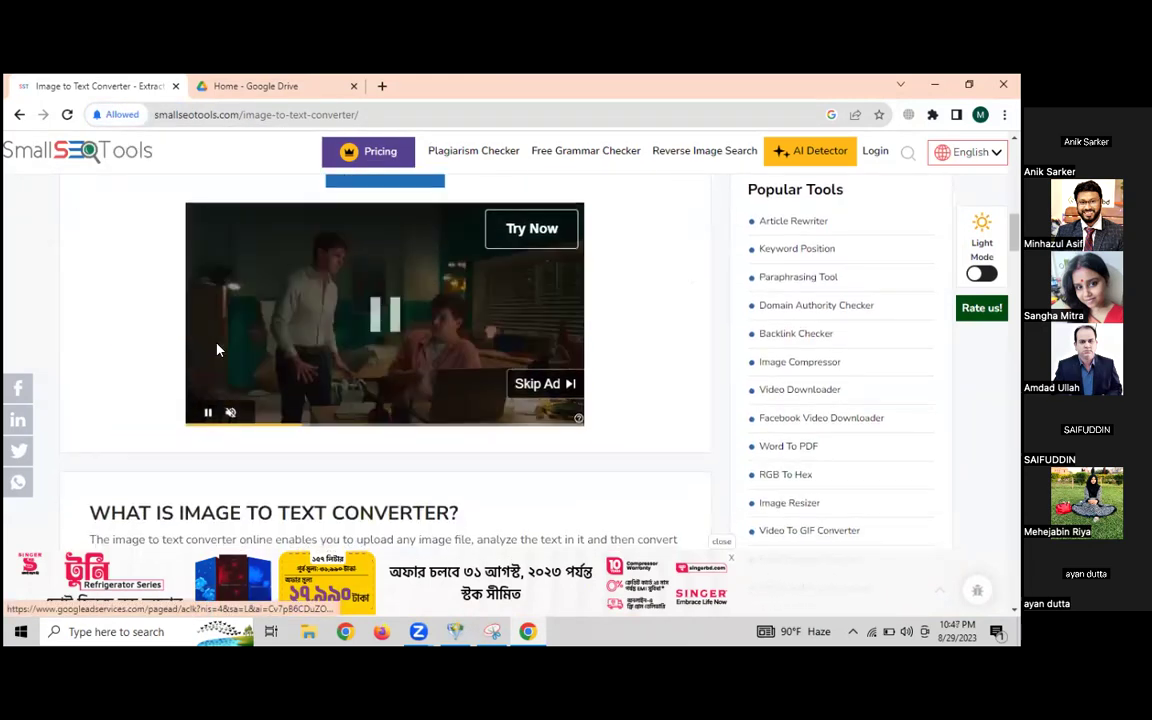
{"action": "scroll", "coordinate": [216, 349], "scroll_direction": "down", "scroll_amount": 2}
{"action": "scroll", "coordinate": [218, 348], "scroll_direction": "up", "scroll_amount": 7}
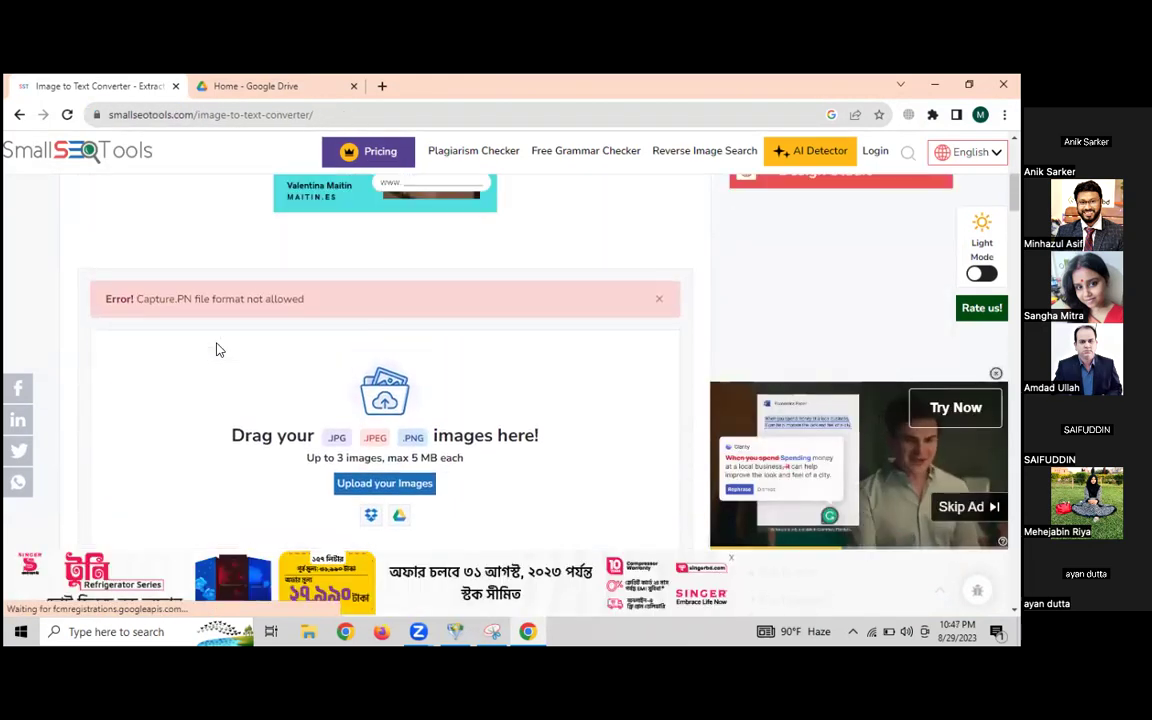
{"action": "left_click", "coordinate": [380, 483]}
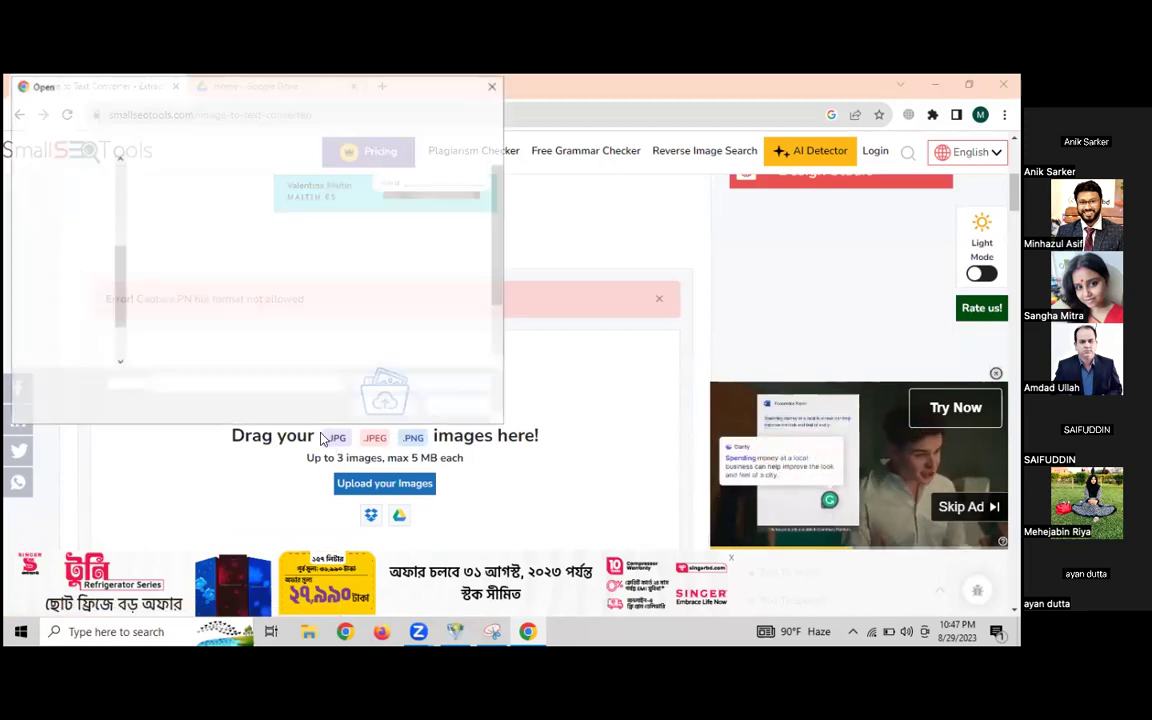
{"action": "double_click", "coordinate": [262, 205]}
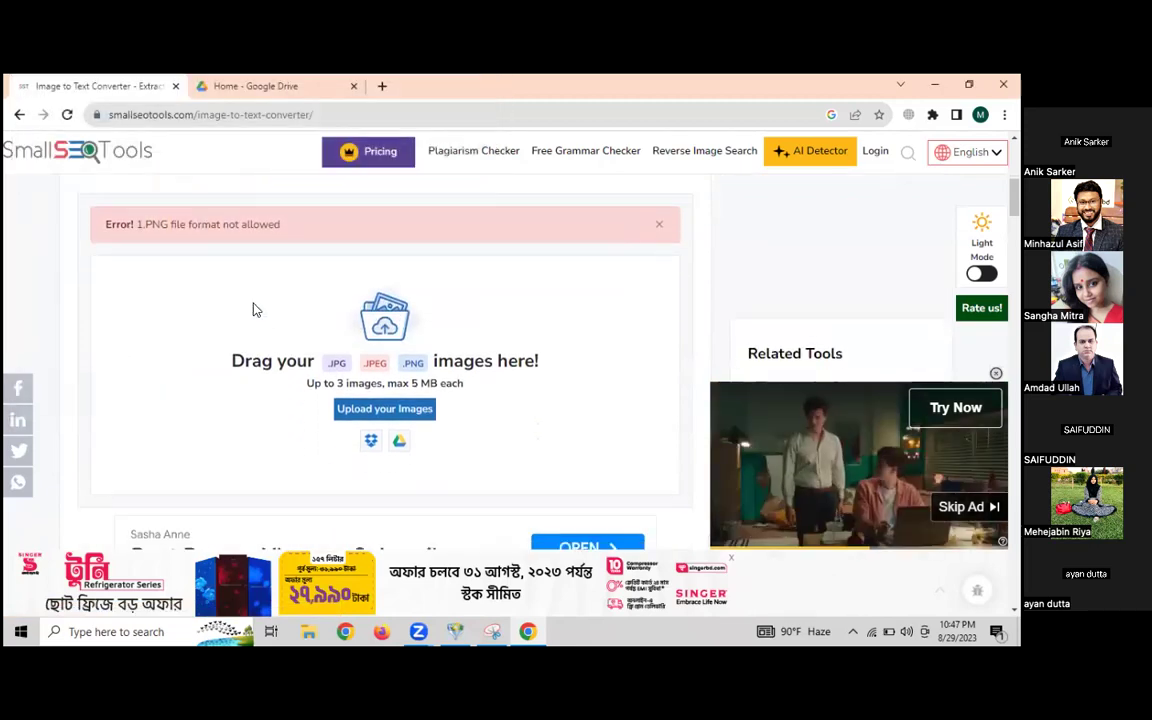
Search Google for "image to text" in a new tab and open the Pre Post SEO Image to Text Converter
{"action": "left_click", "coordinate": [382, 86]}
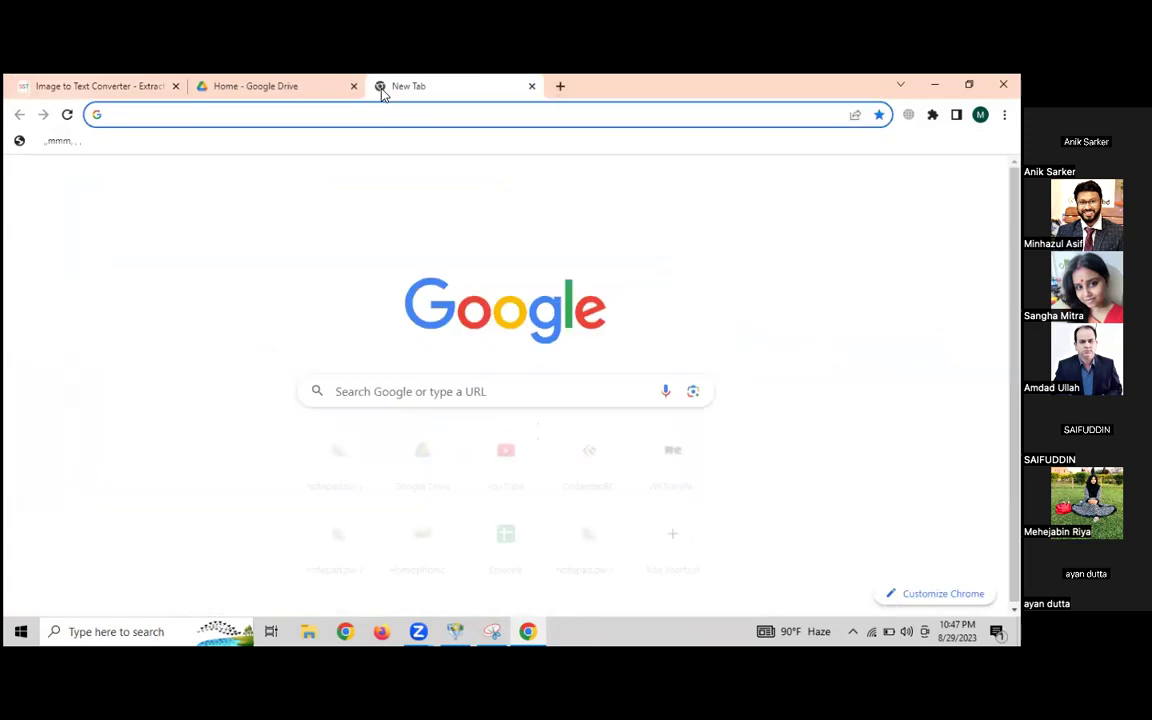
{"action": "type", "text": "imah"}
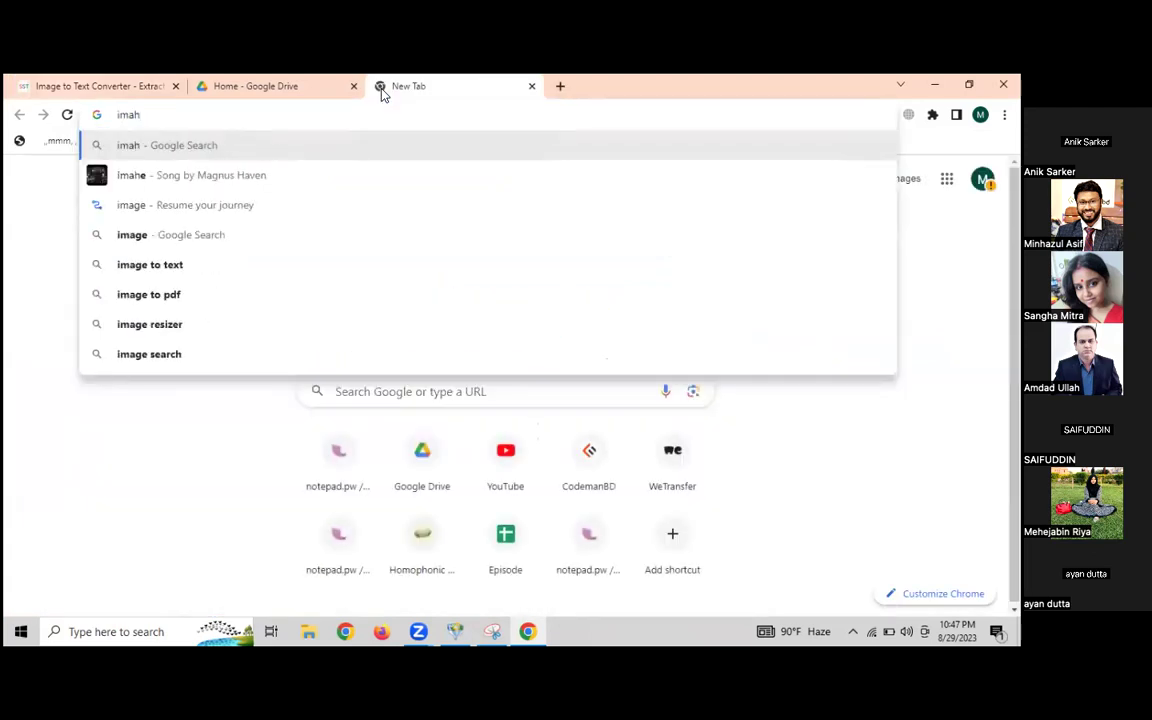
{"action": "key", "text": "BackSpace"}
{"action": "type", "text": "ge to text"}
{"action": "key", "text": "Return"}
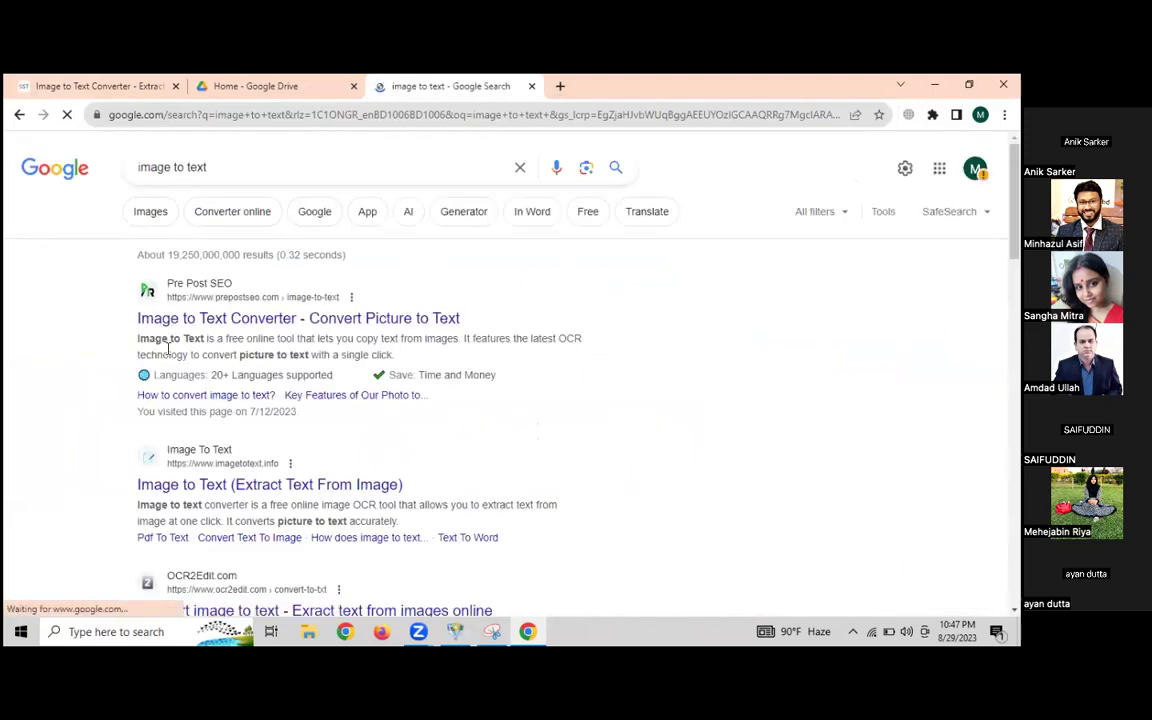
{"action": "left_click", "coordinate": [281, 320]}
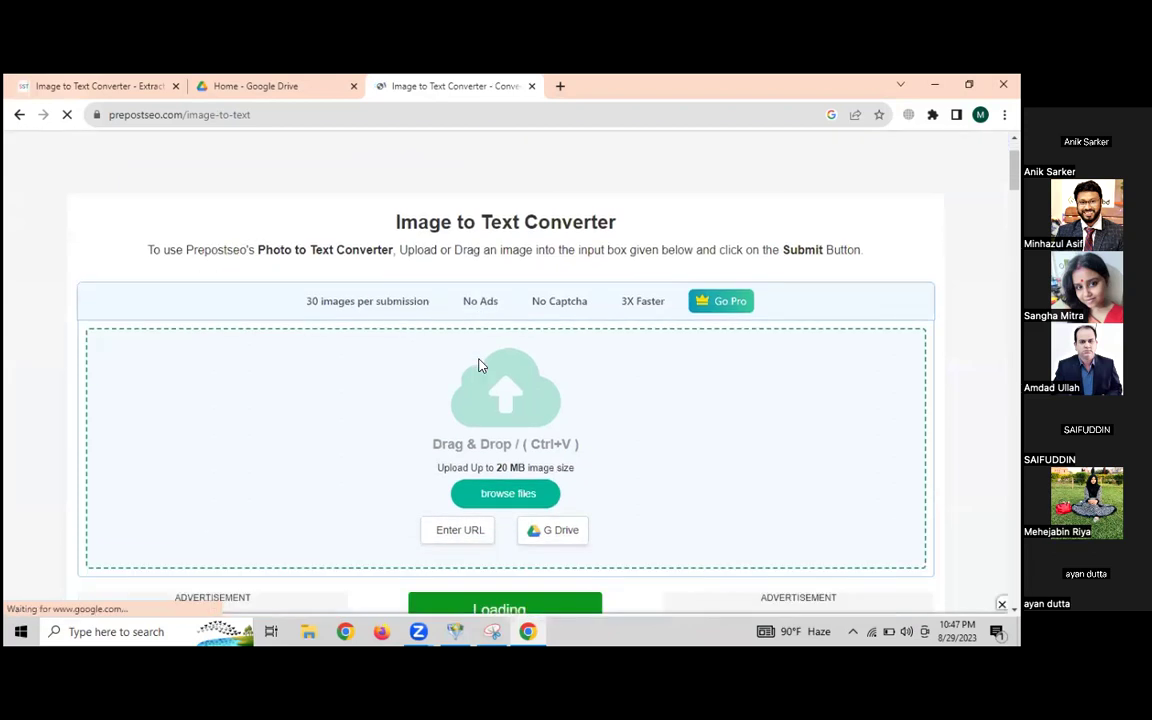
Upload Capture.PNG from the Desktop to the Pre Post SEO converter, submit it for text extraction and allow the site's notifications
{"action": "scroll", "coordinate": [500, 445], "scroll_direction": "down", "scroll_amount": 3}
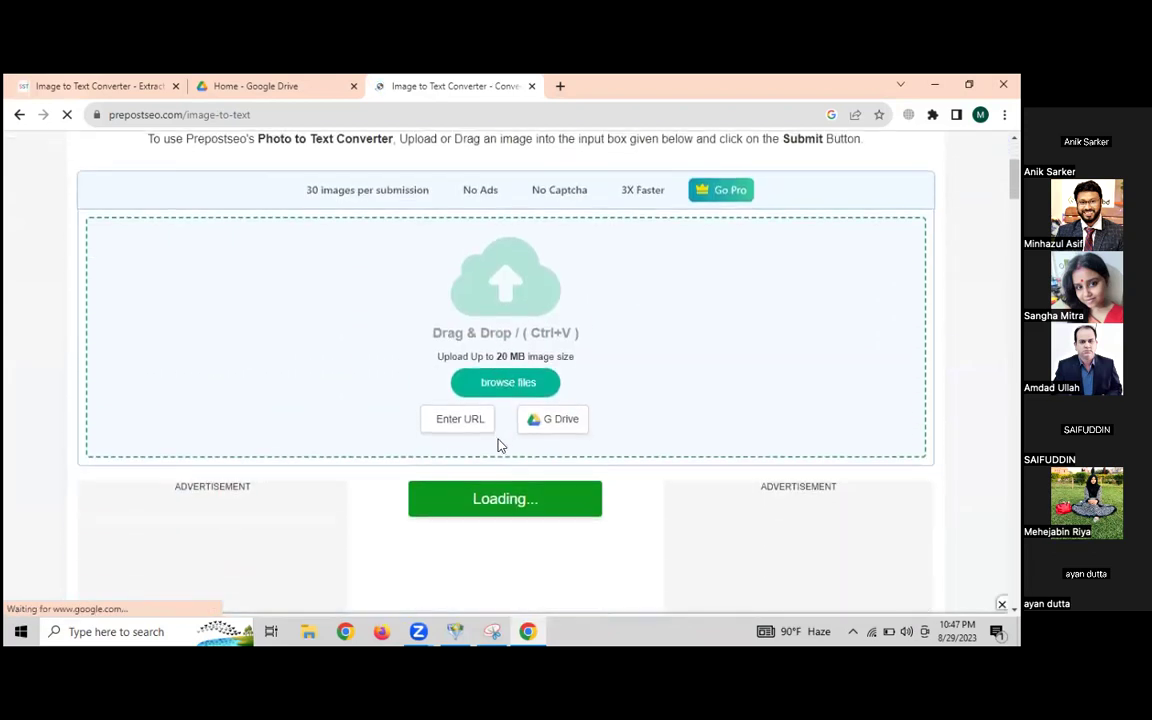
{"action": "left_click", "coordinate": [313, 369]}
{"action": "double_click", "coordinate": [350, 302]}
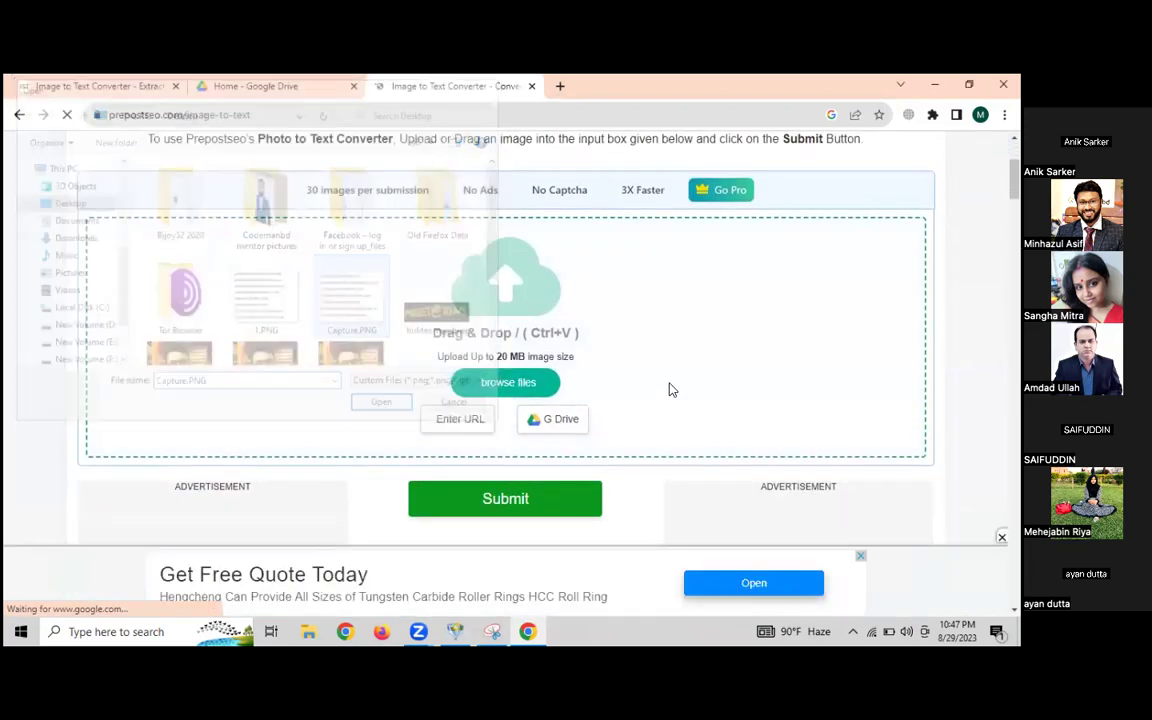
{"action": "scroll", "coordinate": [388, 380], "scroll_direction": "down", "scroll_amount": 3}
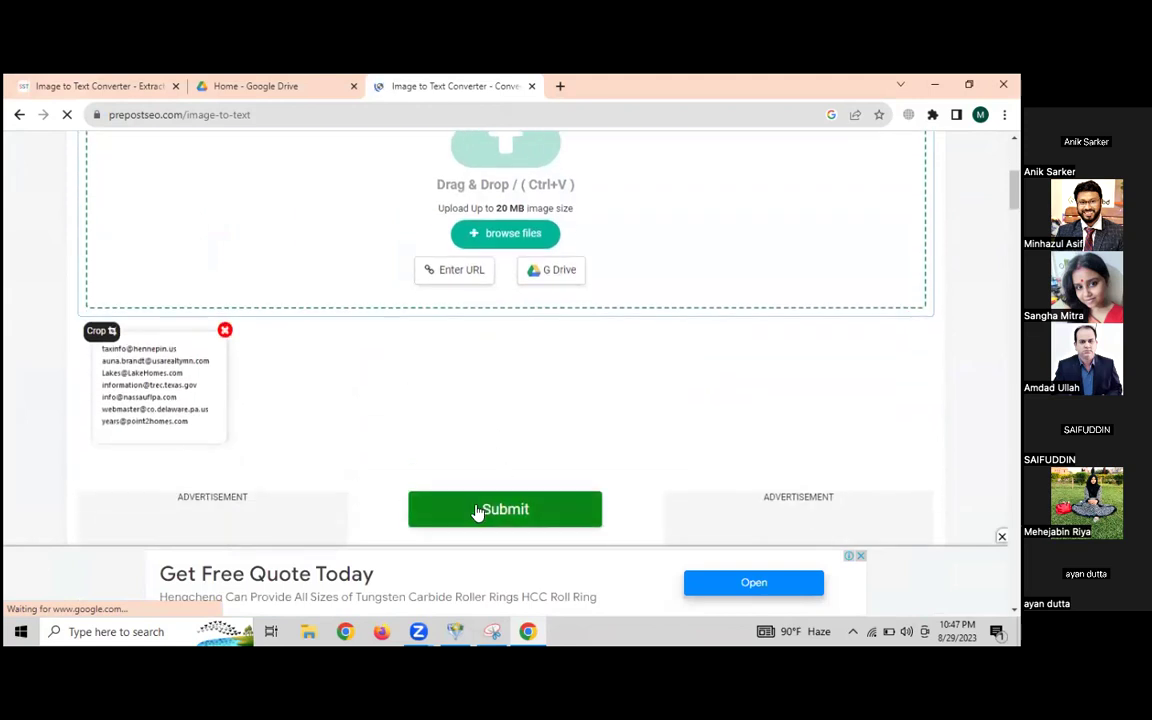
{"action": "left_click", "coordinate": [478, 511]}
{"action": "left_click", "coordinate": [423, 371]}
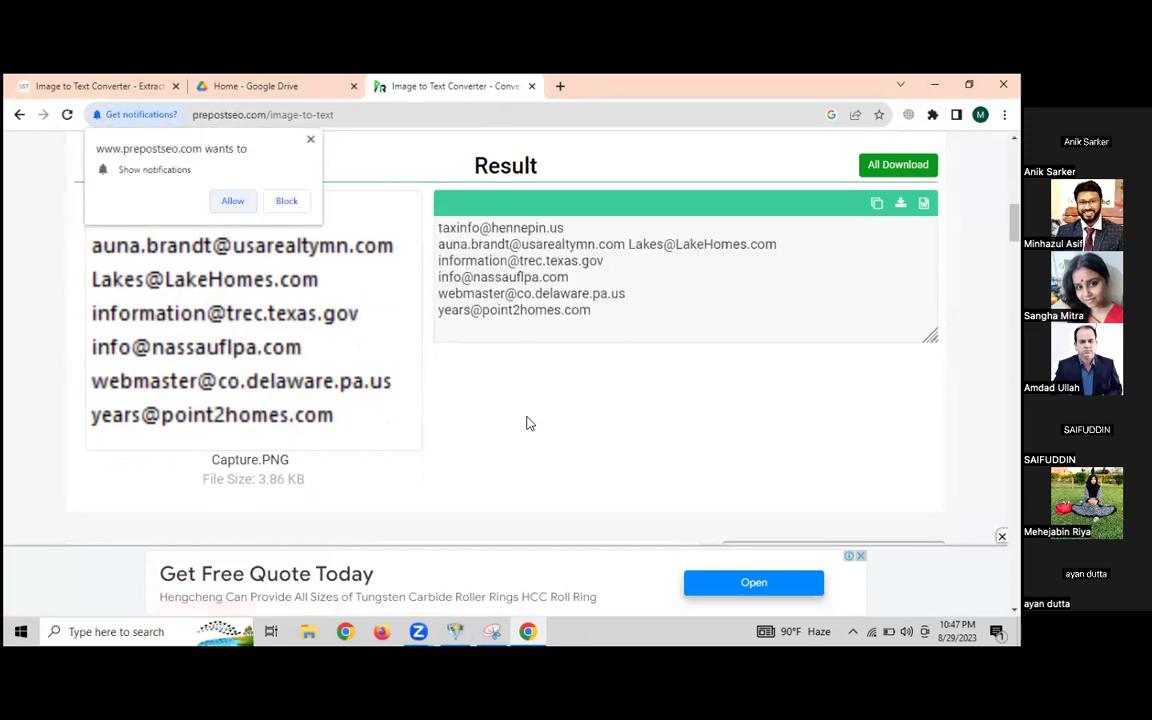
{"action": "left_click", "coordinate": [231, 203]}
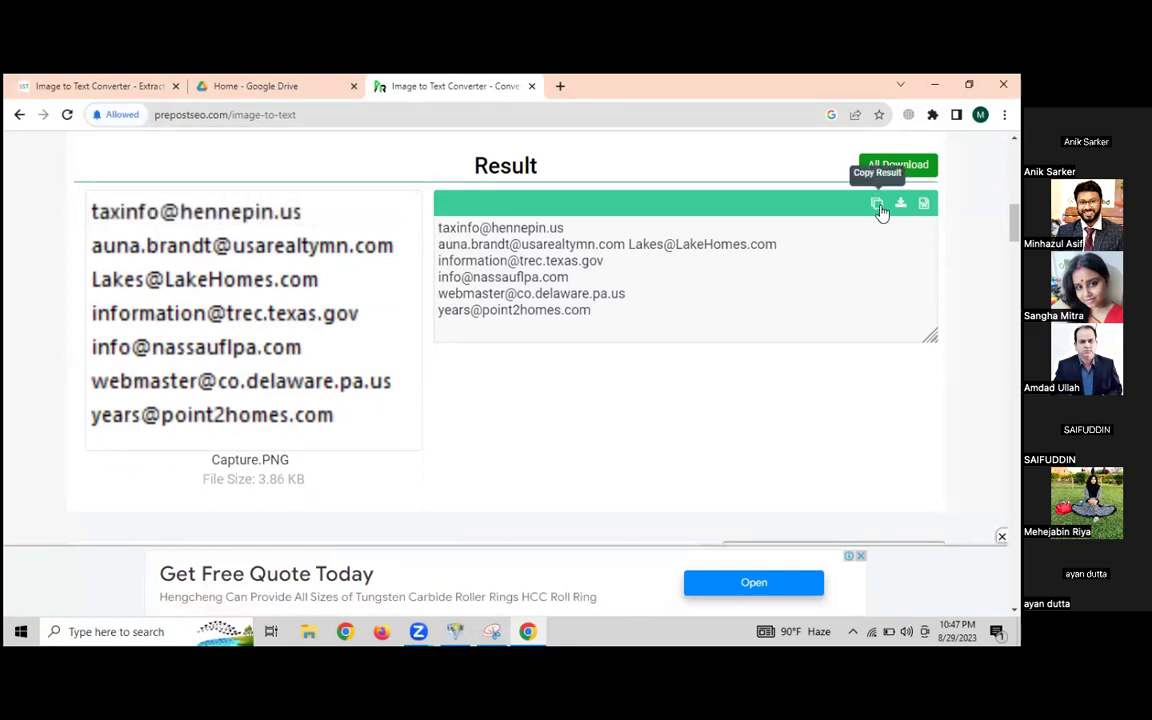
Copy the extracted text, create a blank Google Sheets spreadsheet from Google Drive and paste the text starting in cell A1
{"action": "left_click", "coordinate": [236, 88]}
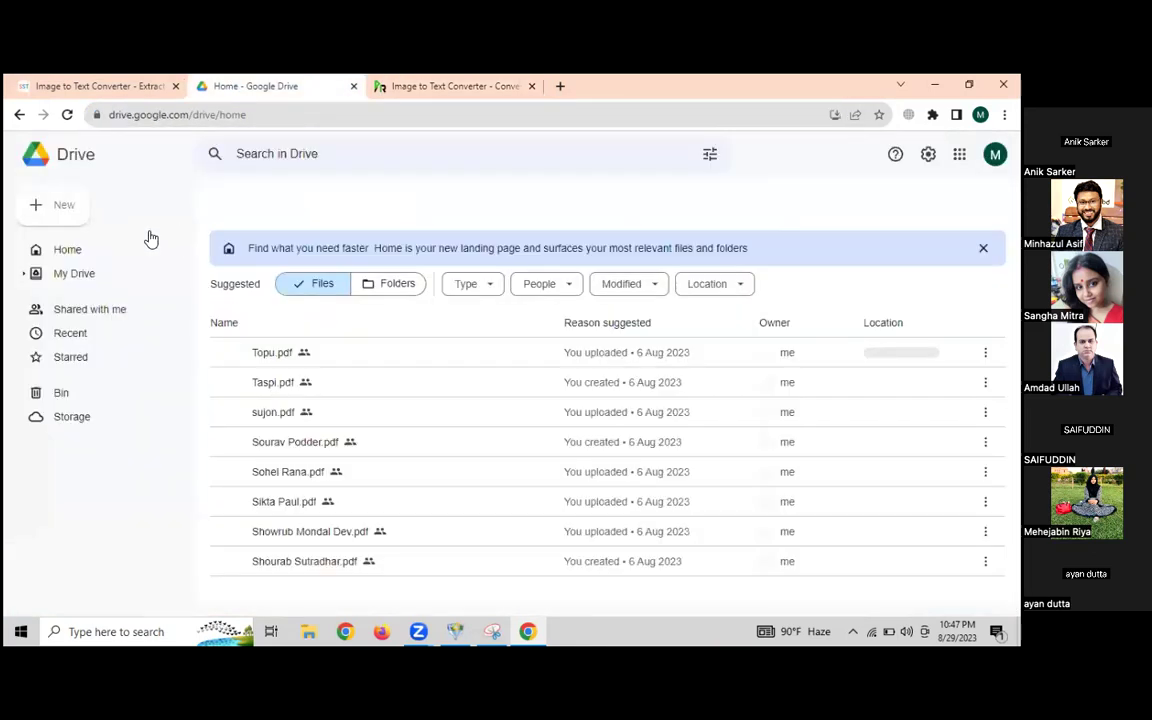
{"action": "left_click", "coordinate": [70, 203]}
{"action": "left_click", "coordinate": [84, 320]}
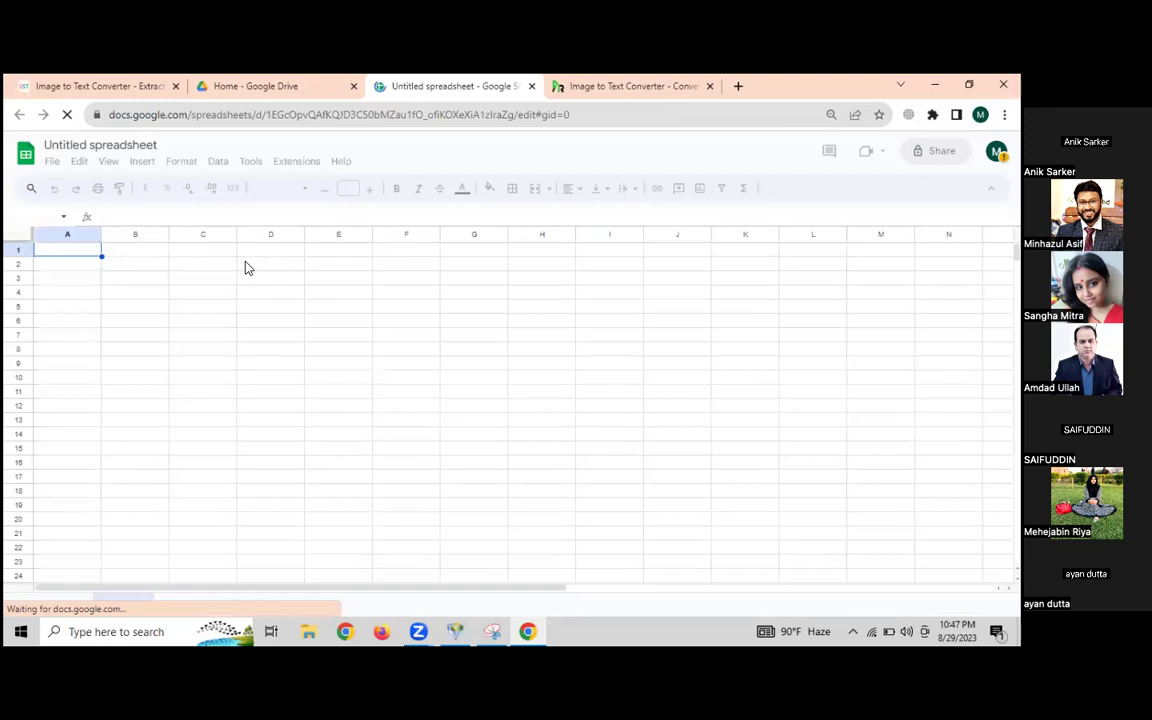
{"action": "key", "text": "ctrl+v"}
{"action": "left_click", "coordinate": [342, 324]}
{"action": "left_click_drag", "start_coordinate": [57, 256], "coordinate": [55, 326]}
{"action": "left_click", "coordinate": [351, 295]}
{"action": "left_click", "coordinate": [605, 86]}
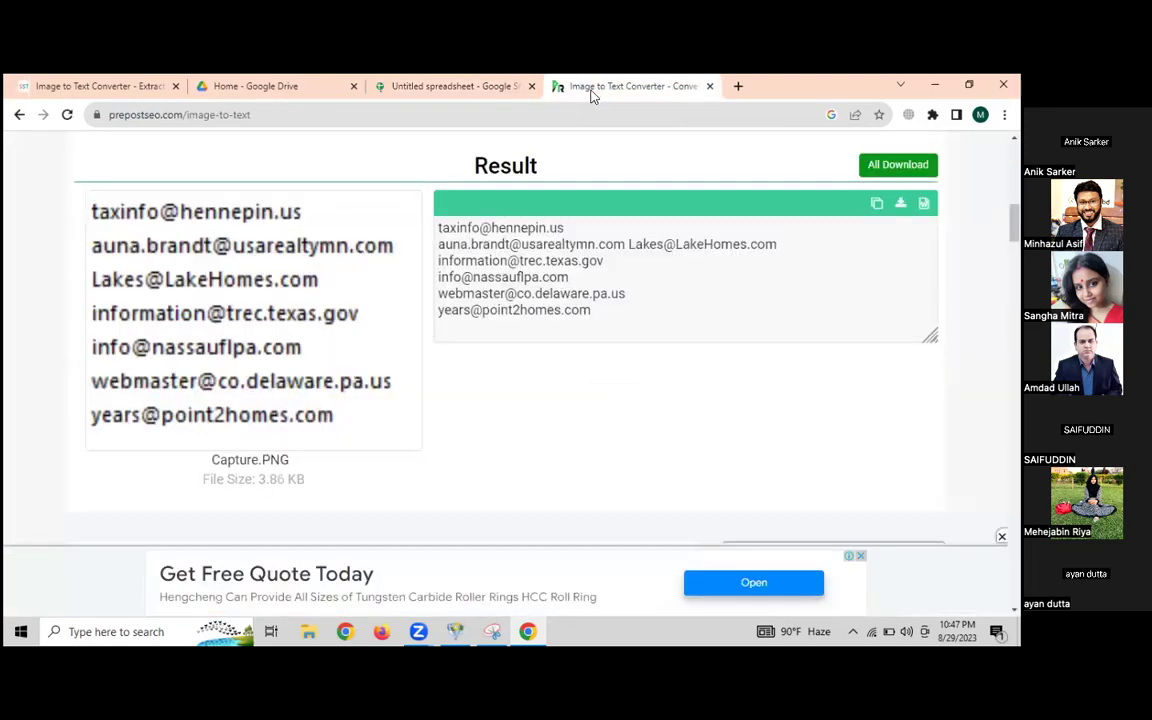
{"action": "left_click", "coordinate": [173, 111]}
{"action": "right_click", "coordinate": [190, 118]}
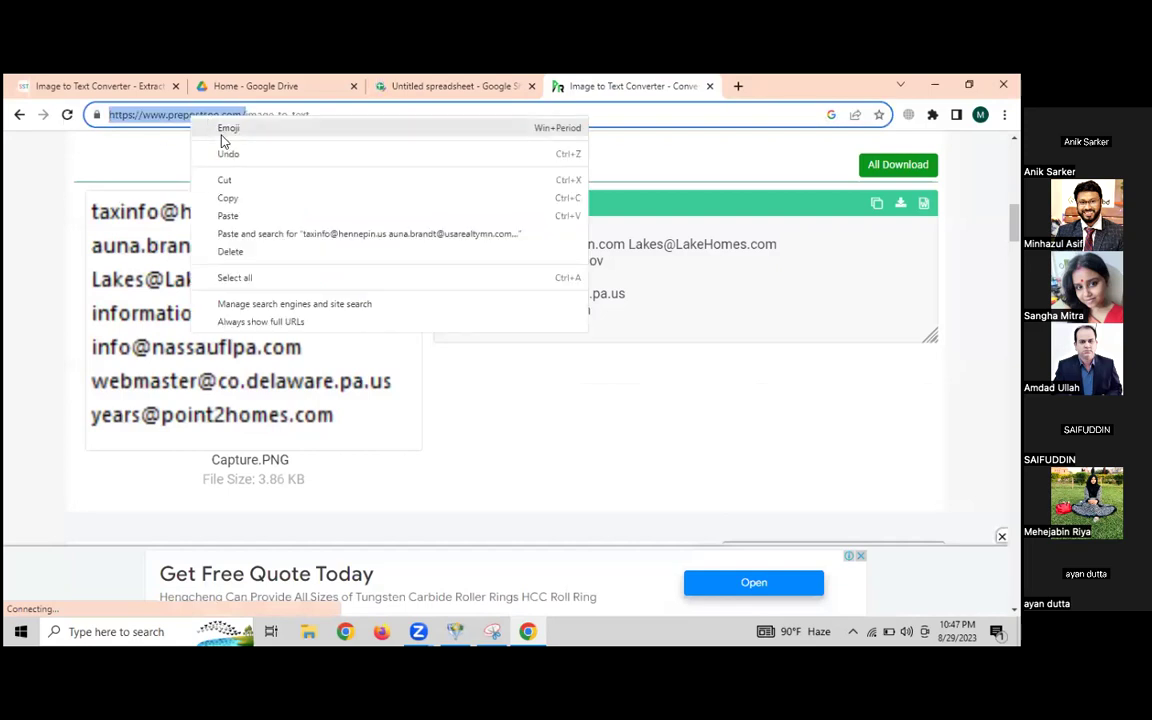
{"action": "left_click", "coordinate": [219, 200]}
{"action": "left_click", "coordinate": [145, 178]}
{"action": "left_click", "coordinate": [468, 87]}
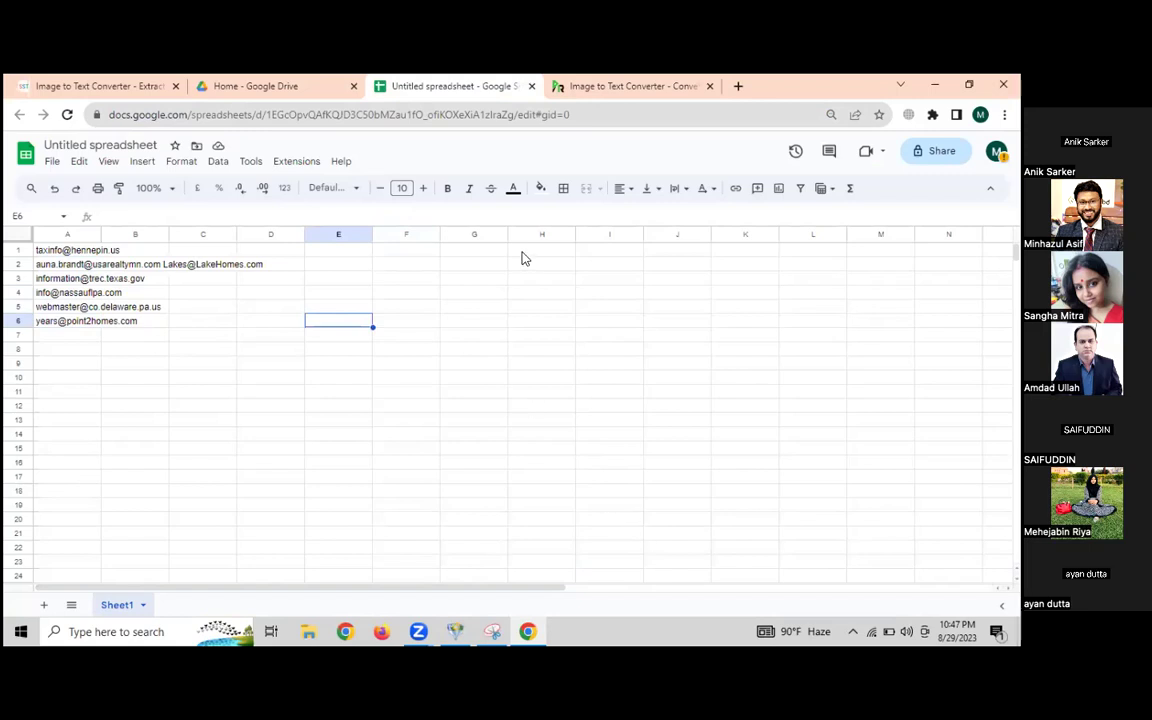
Search Google for "ryans computer" in a new tab and open the Ryans Computers website
{"action": "left_click", "coordinate": [738, 87]}
{"action": "type", "text": "ra"}
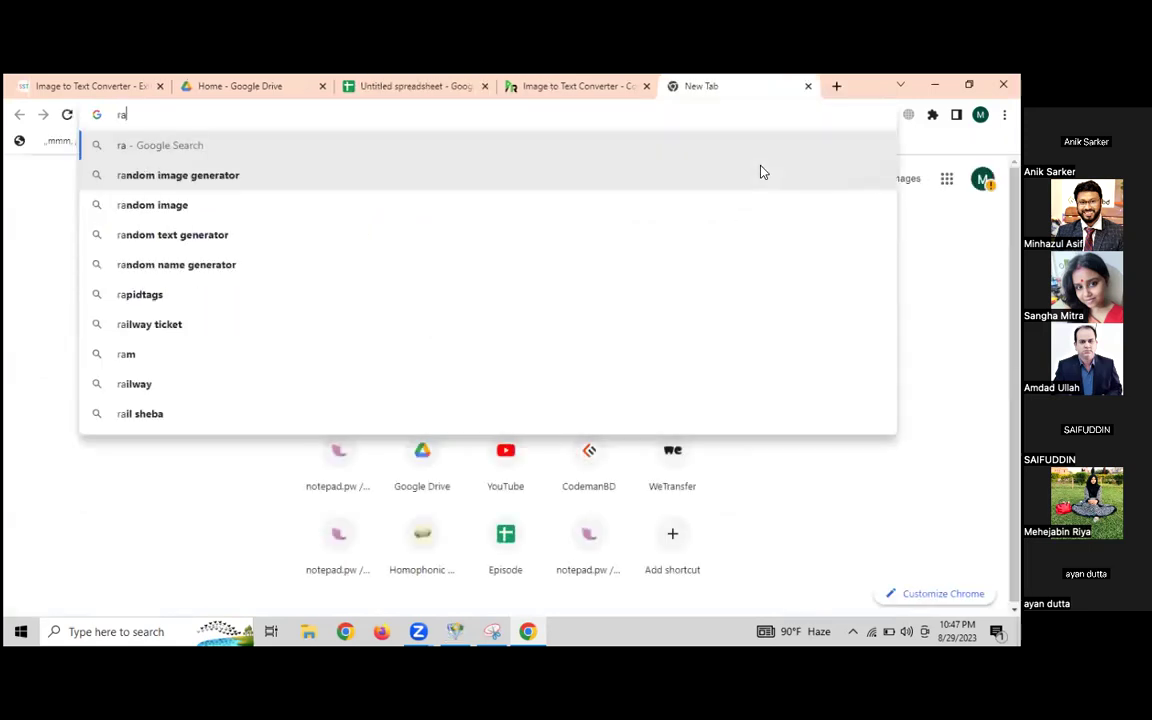
{"action": "type", "text": "yam"}
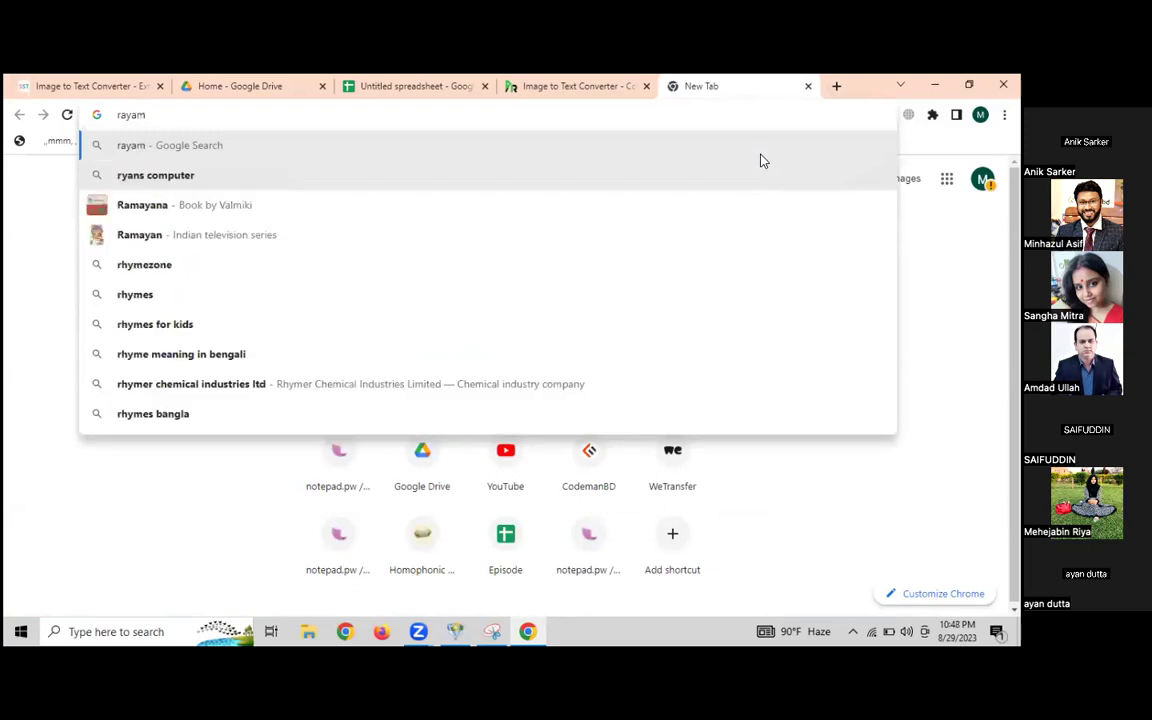
{"action": "left_click", "coordinate": [124, 177]}
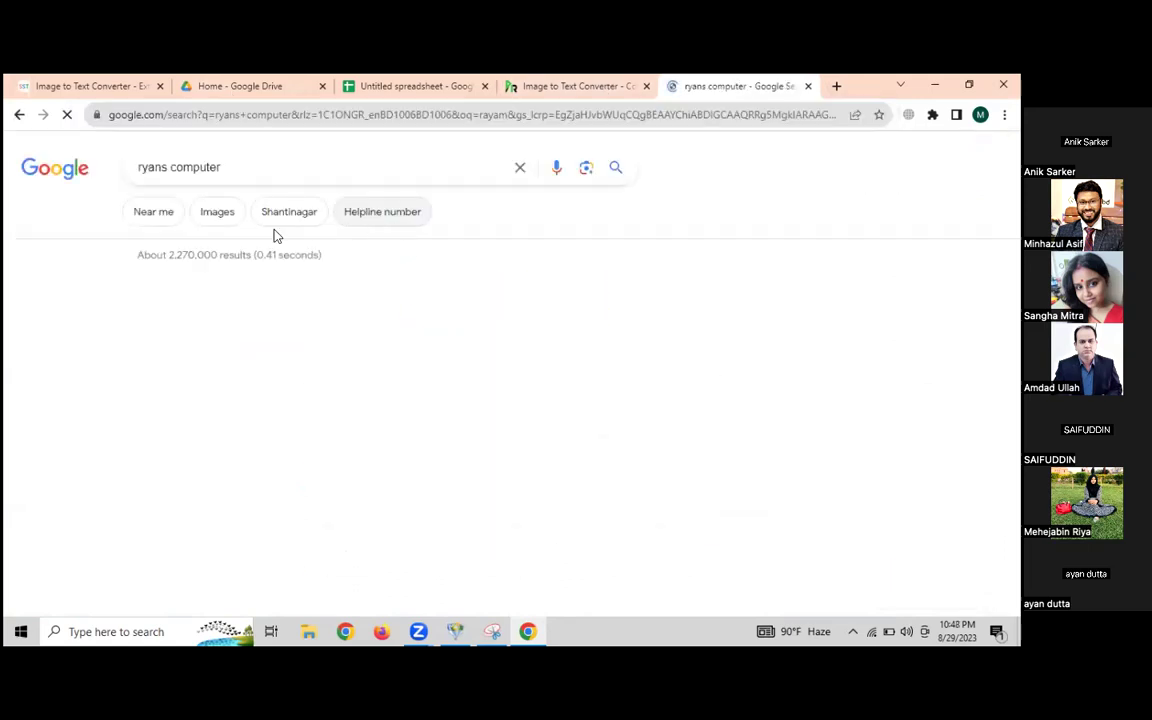
{"action": "left_click", "coordinate": [167, 373]}
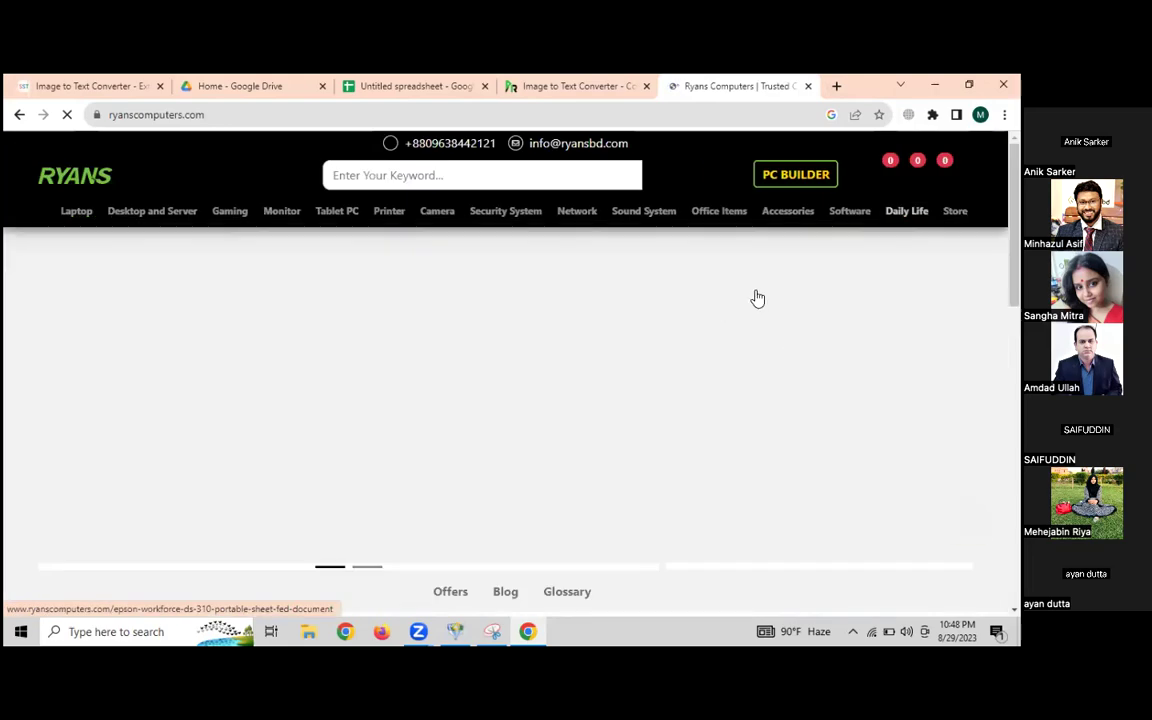
Review the branch phone numbers at the end of the Ryans Computers homepage and copy the site's web address
{"action": "scroll", "coordinate": [268, 302], "scroll_direction": "down", "scroll_amount": 15}
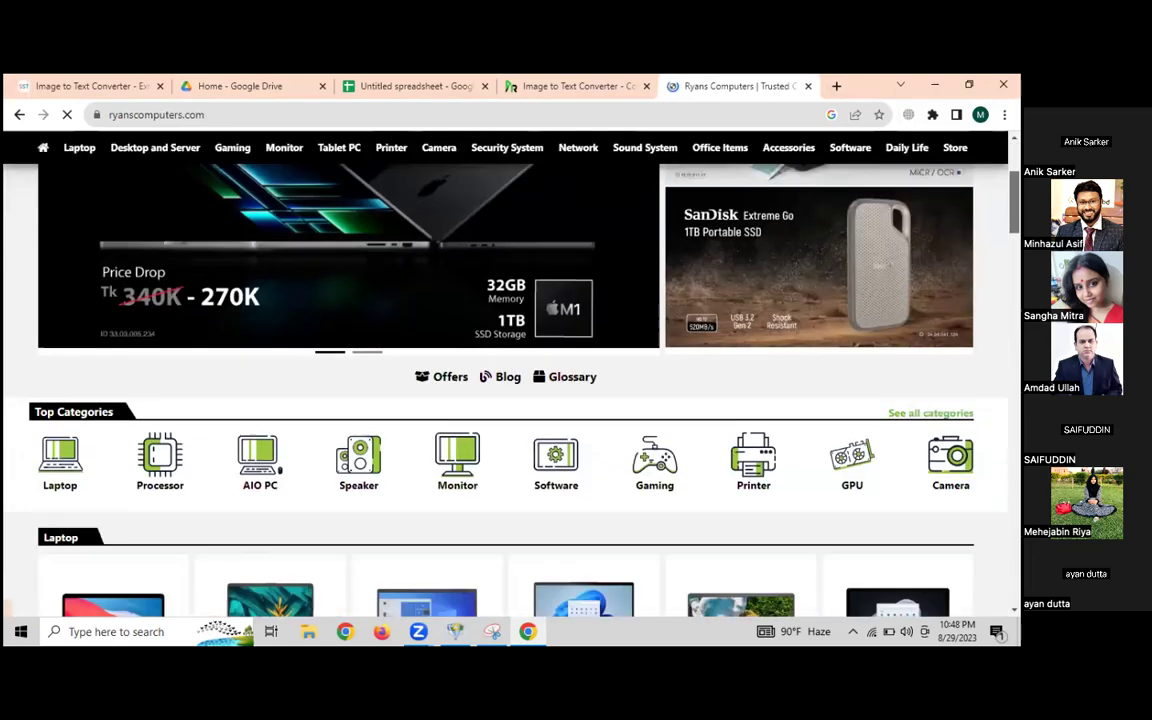
{"action": "scroll", "coordinate": [268, 302], "scroll_direction": "down", "scroll_amount": 20}
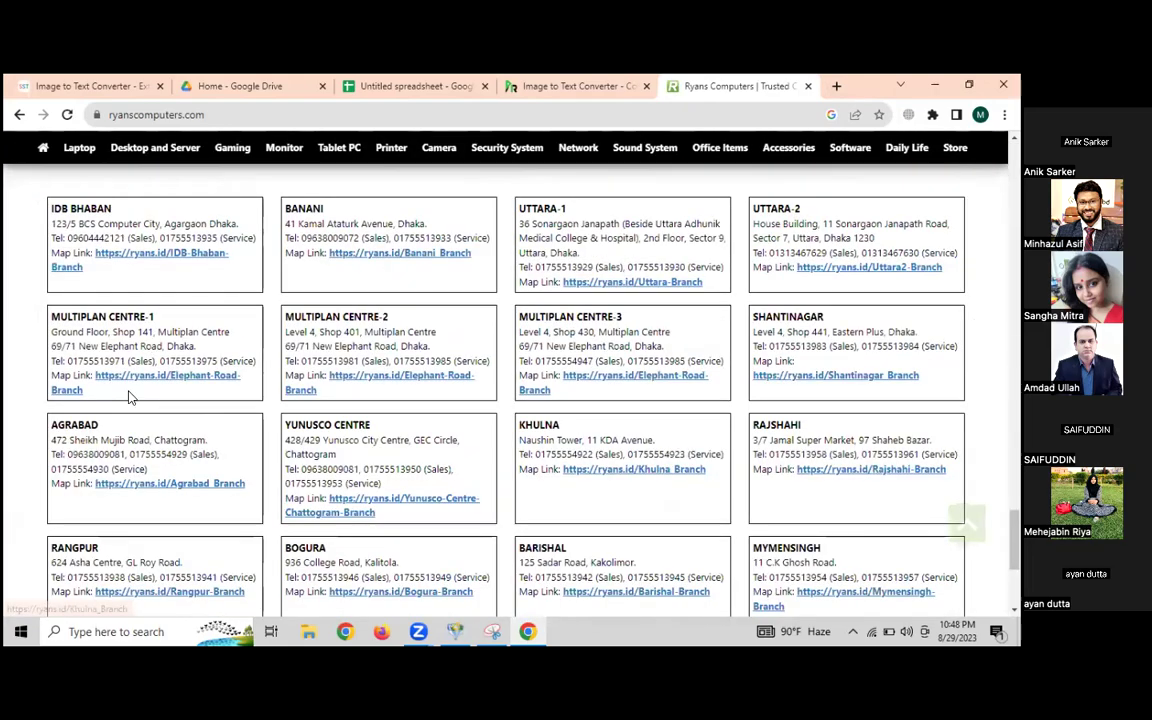
{"action": "scroll", "coordinate": [130, 397], "scroll_direction": "up", "scroll_amount": 1}
{"action": "left_click", "coordinate": [173, 262]}
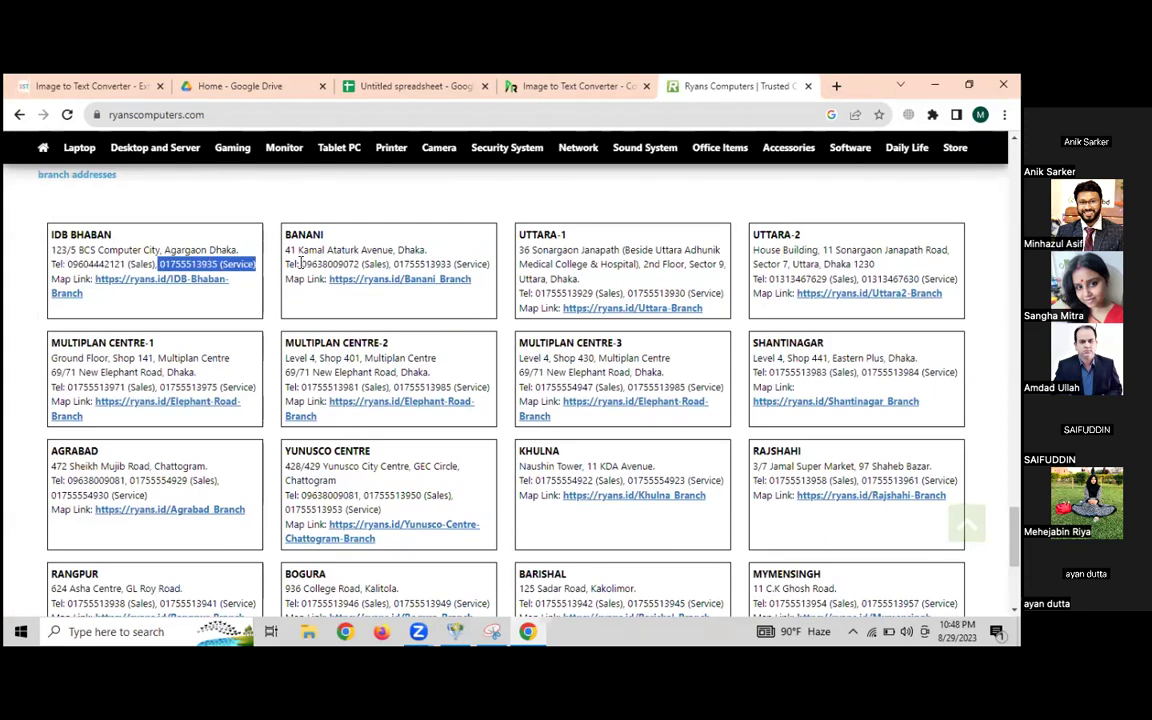
{"action": "left_click_drag", "start_coordinate": [300, 263], "coordinate": [369, 264]}
{"action": "scroll", "coordinate": [815, 323], "scroll_direction": "down", "scroll_amount": 3}
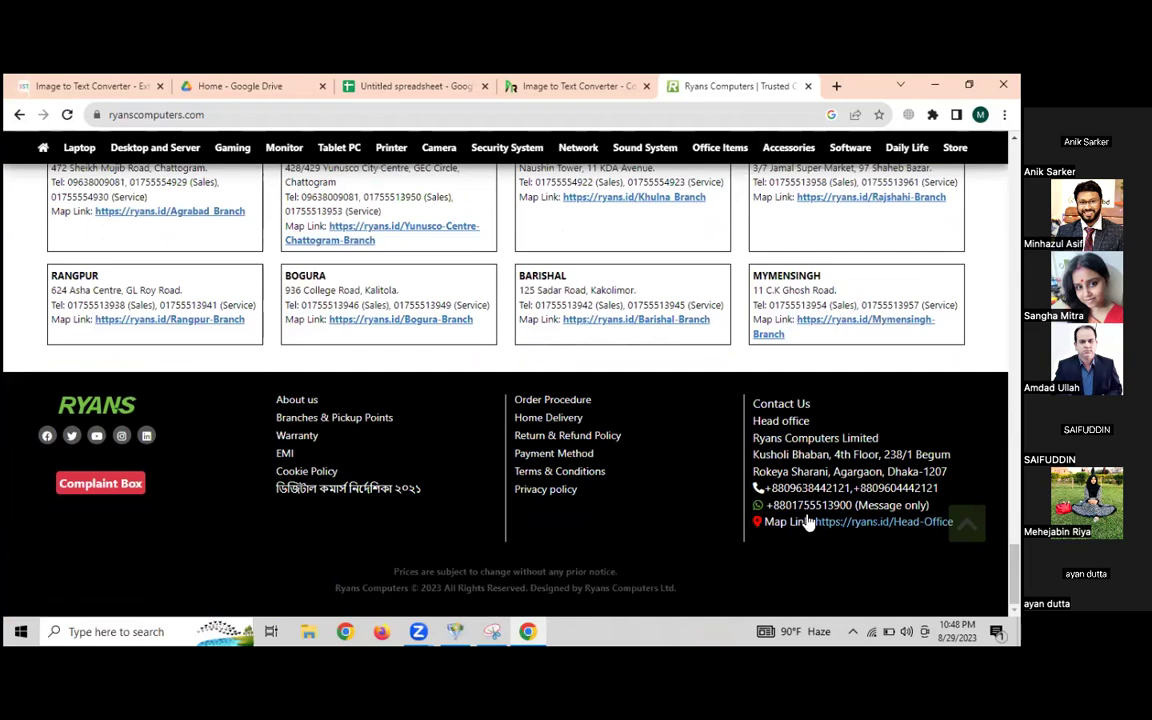
{"action": "right_click", "coordinate": [206, 114]}
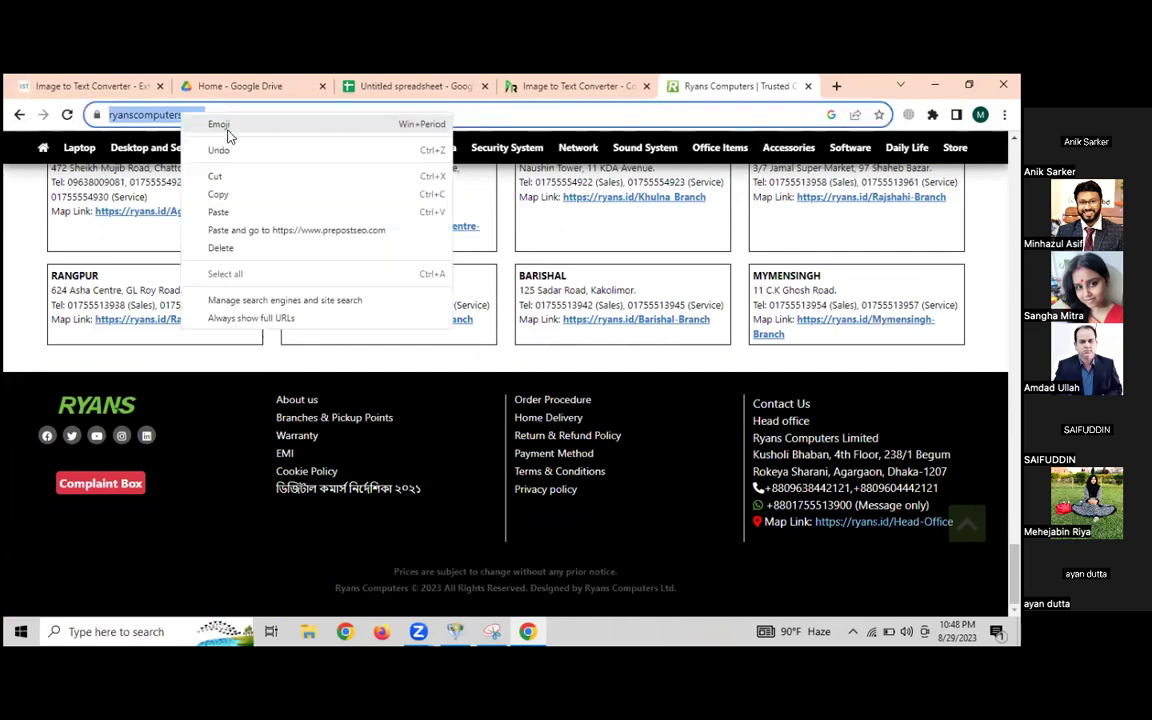
{"action": "left_click", "coordinate": [232, 192]}
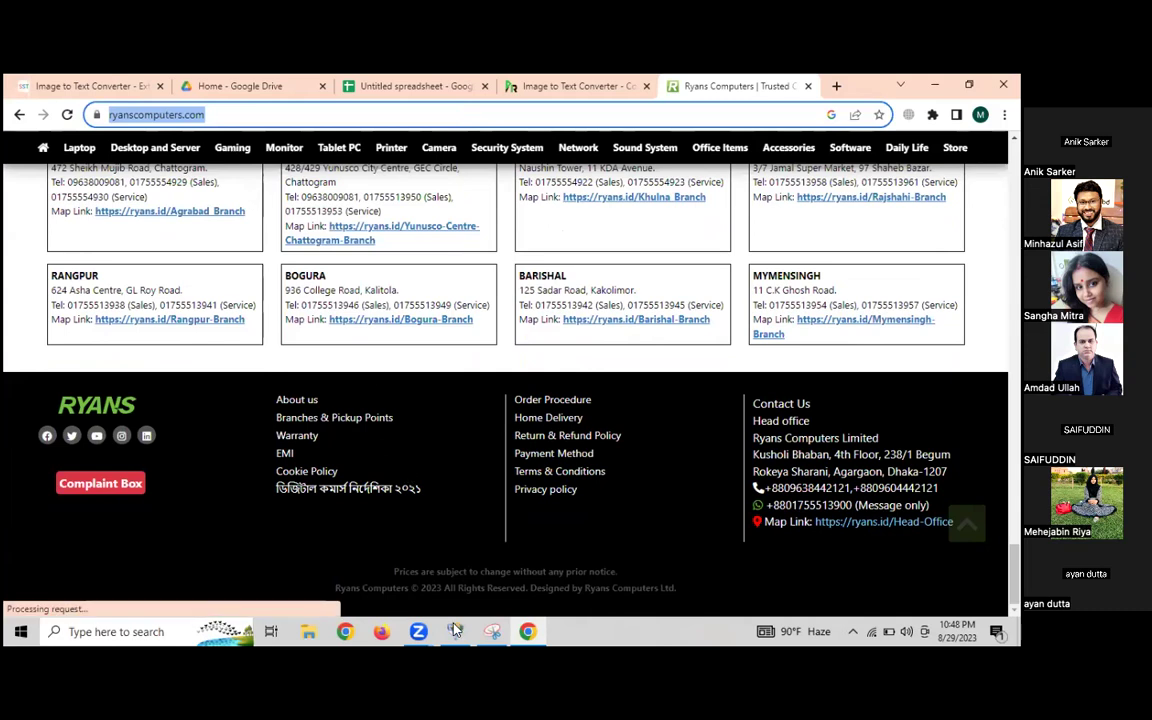
Switch to Atomic Lead Extractor and check which contact types its results can show
{"action": "left_click", "coordinate": [455, 631]}
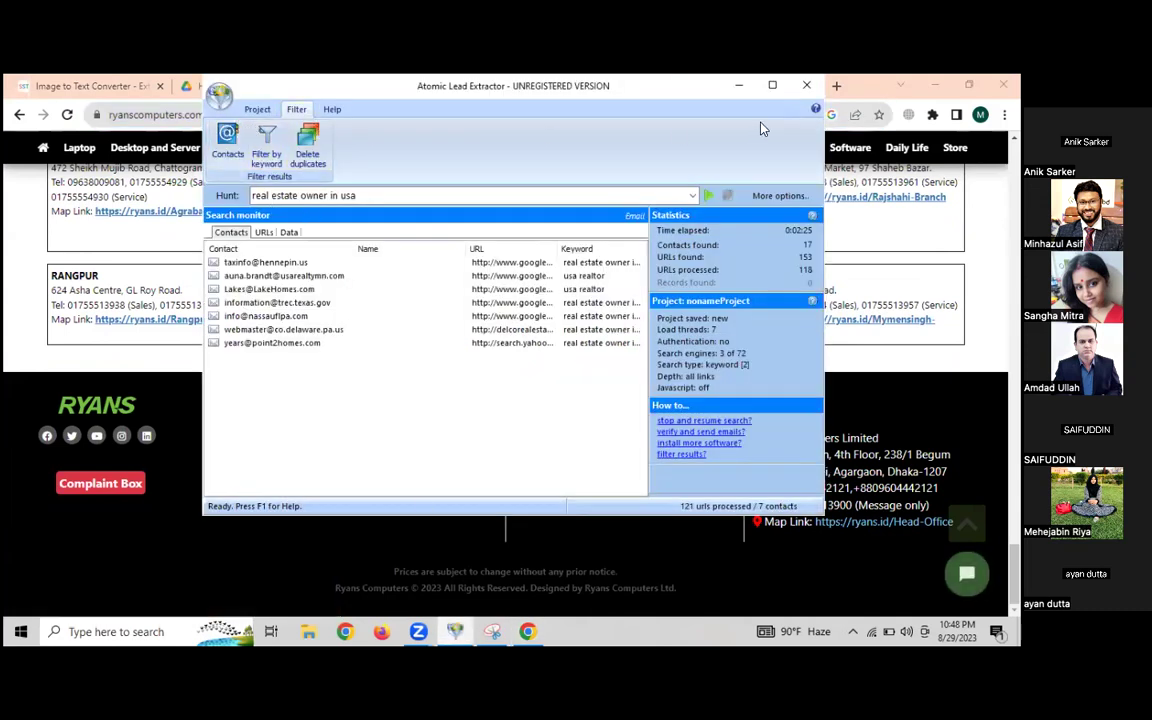
{"action": "left_click", "coordinate": [238, 129]}
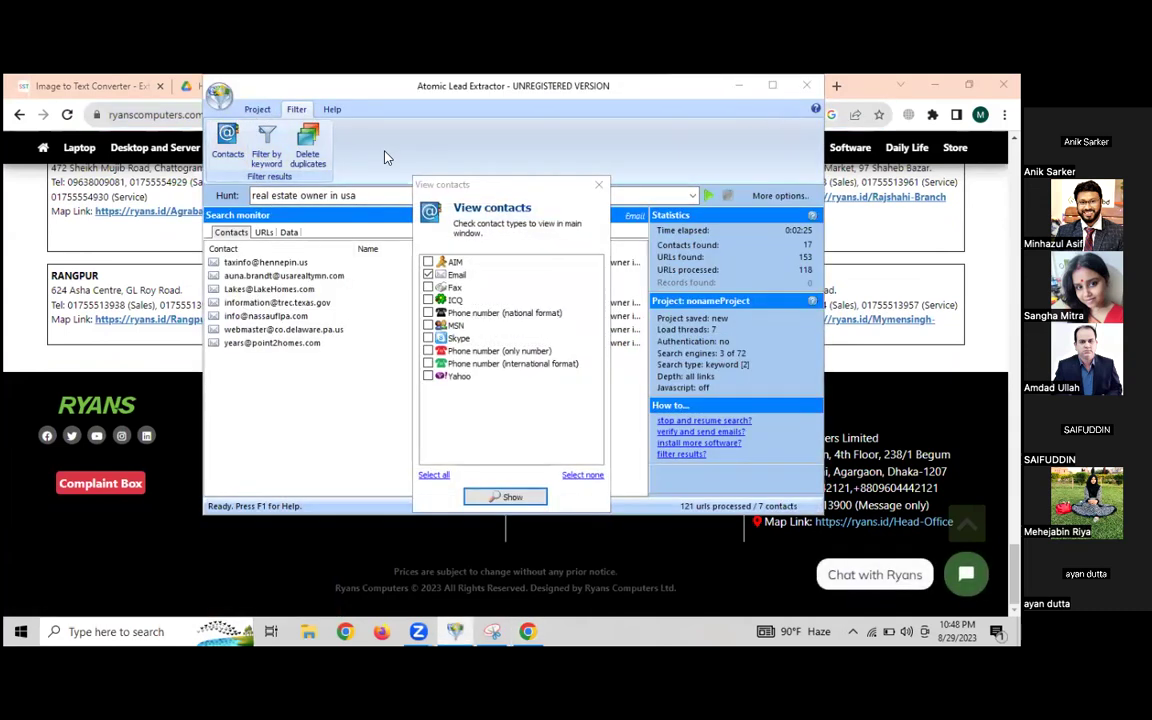
{"action": "key", "text": "Escape"}
{"action": "left_click", "coordinate": [256, 110]}
{"action": "left_click", "coordinate": [224, 143]}
{"action": "left_click", "coordinate": [331, 219]}
{"action": "left_click", "coordinate": [443, 235]}
{"action": "key", "text": "ctrl+v"}
{"action": "left_click", "coordinate": [331, 276]}
{"action": "left_click", "coordinate": [381, 311]}
{"action": "key", "text": "ctrl+v"}
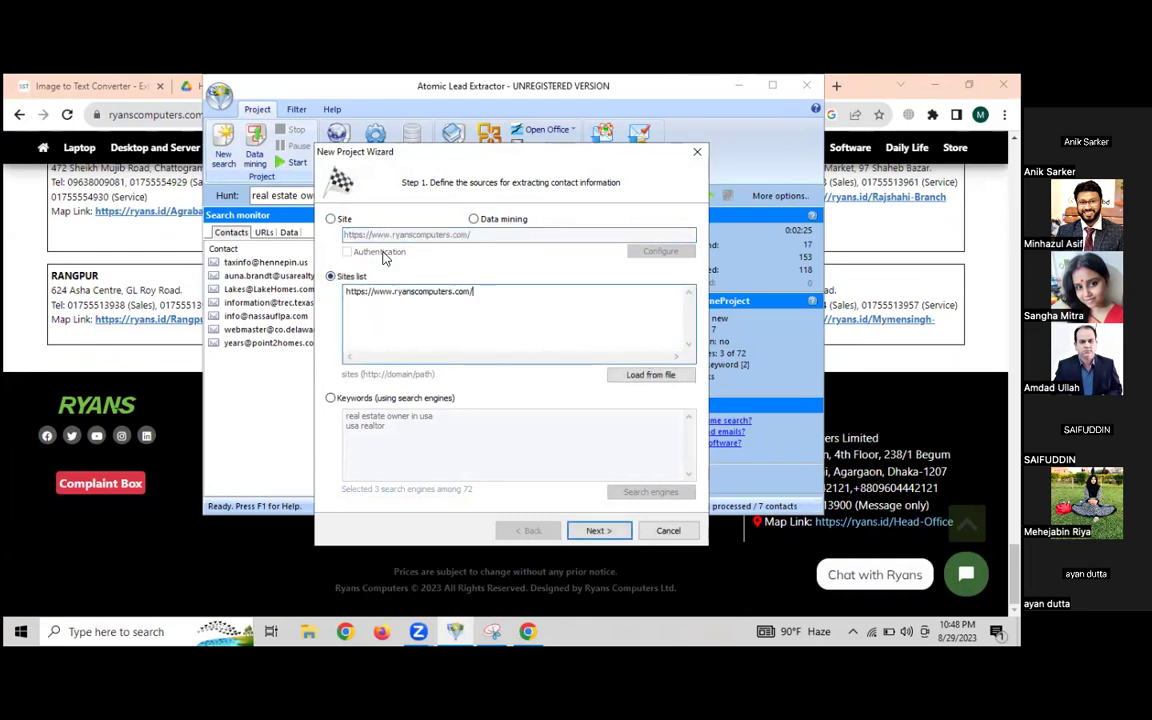
Switch to Chrome, search Google for "startech computer" in a new tab and open the Star Tech website
{"action": "left_click", "coordinate": [795, 95]}
{"action": "left_click", "coordinate": [838, 86]}
{"action": "type", "text": "sta"}
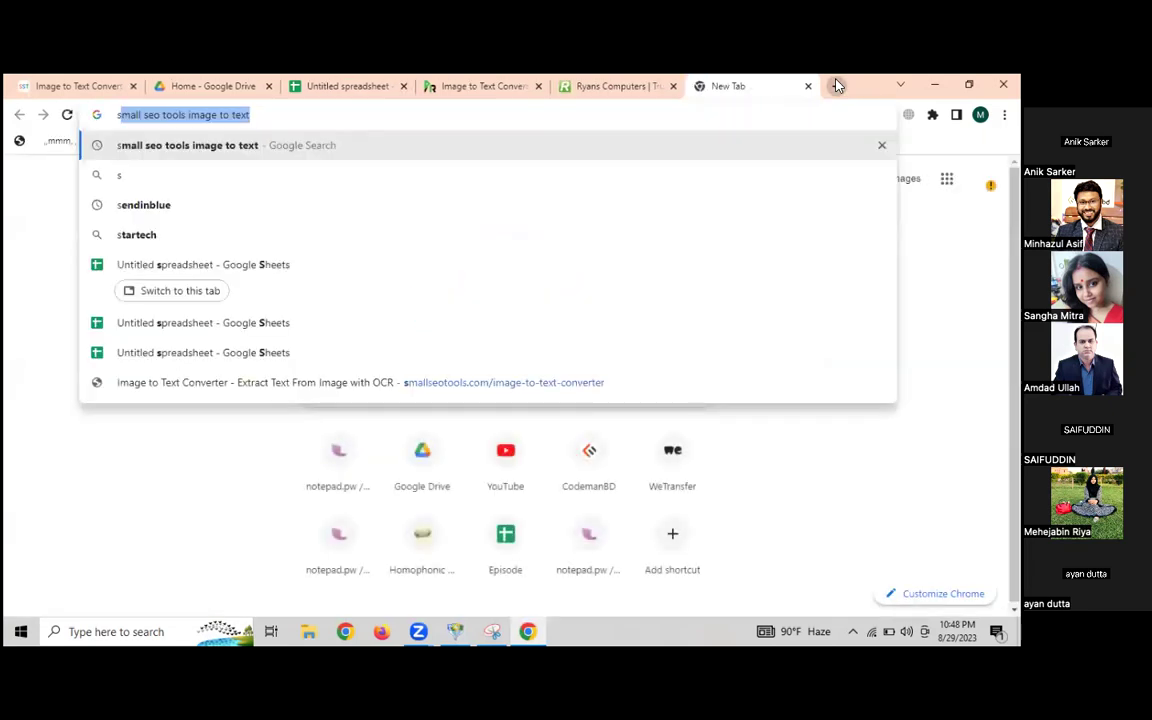
{"action": "key", "text": "Down"}
{"action": "key", "text": "Down"}
{"action": "key", "text": "Down"}
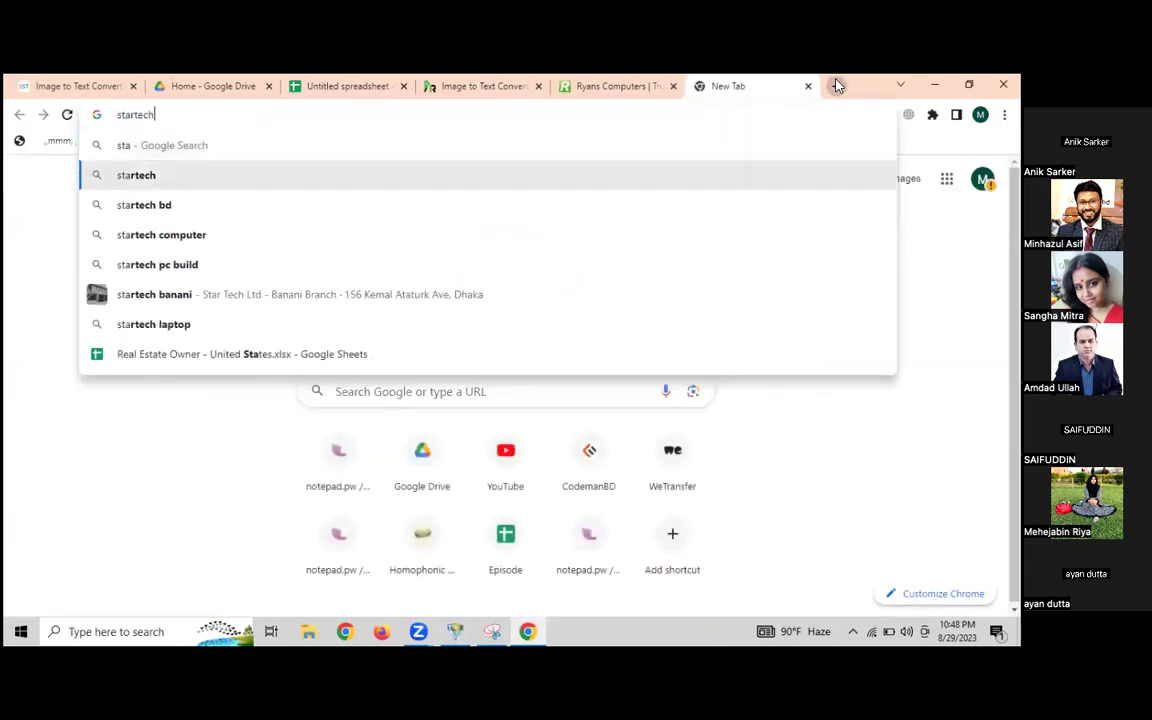
{"action": "key", "text": "Return"}
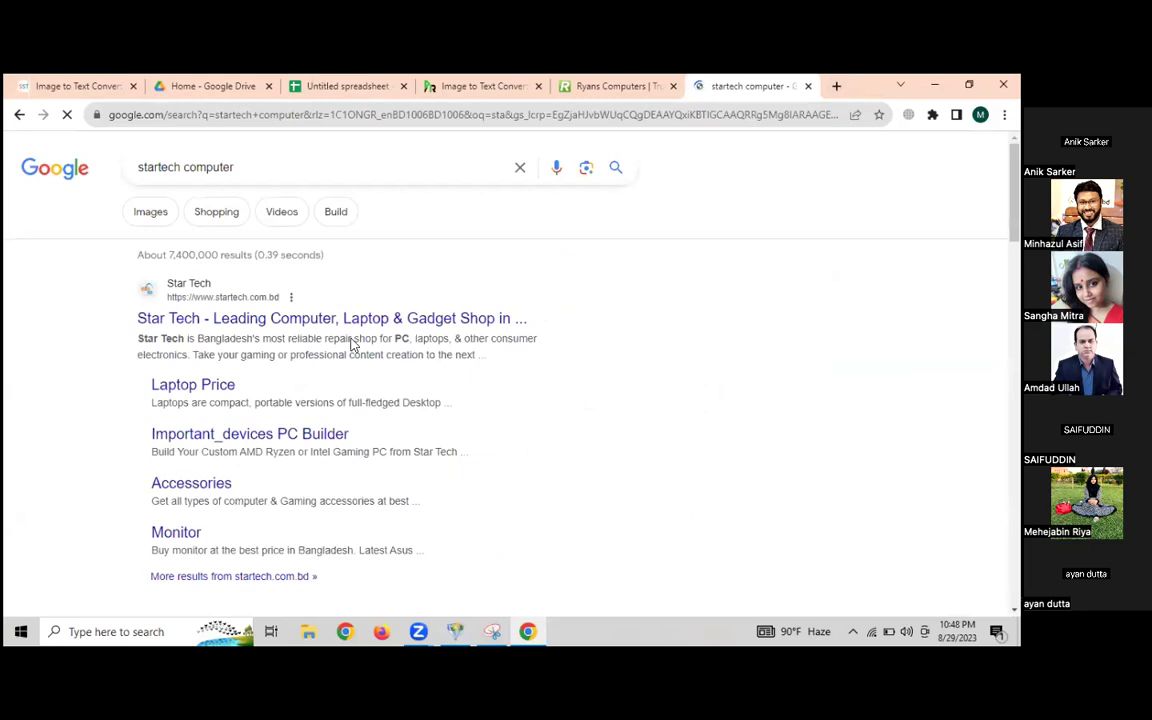
{"action": "left_click", "coordinate": [327, 318]}
Open Star Tech's Contact Us page, look over the sales outlets' phone numbers and copy the page address
{"action": "scroll", "coordinate": [672, 297], "scroll_direction": "down", "scroll_amount": 20}
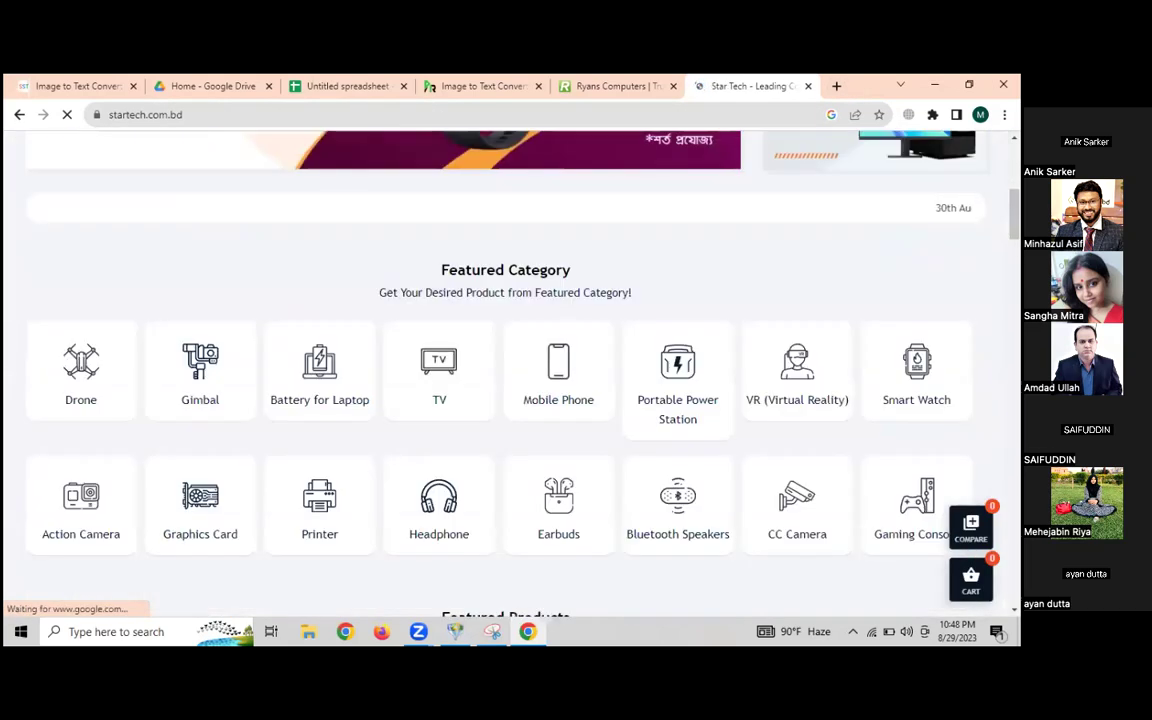
{"action": "scroll", "coordinate": [549, 534], "scroll_direction": "down", "scroll_amount": 2}
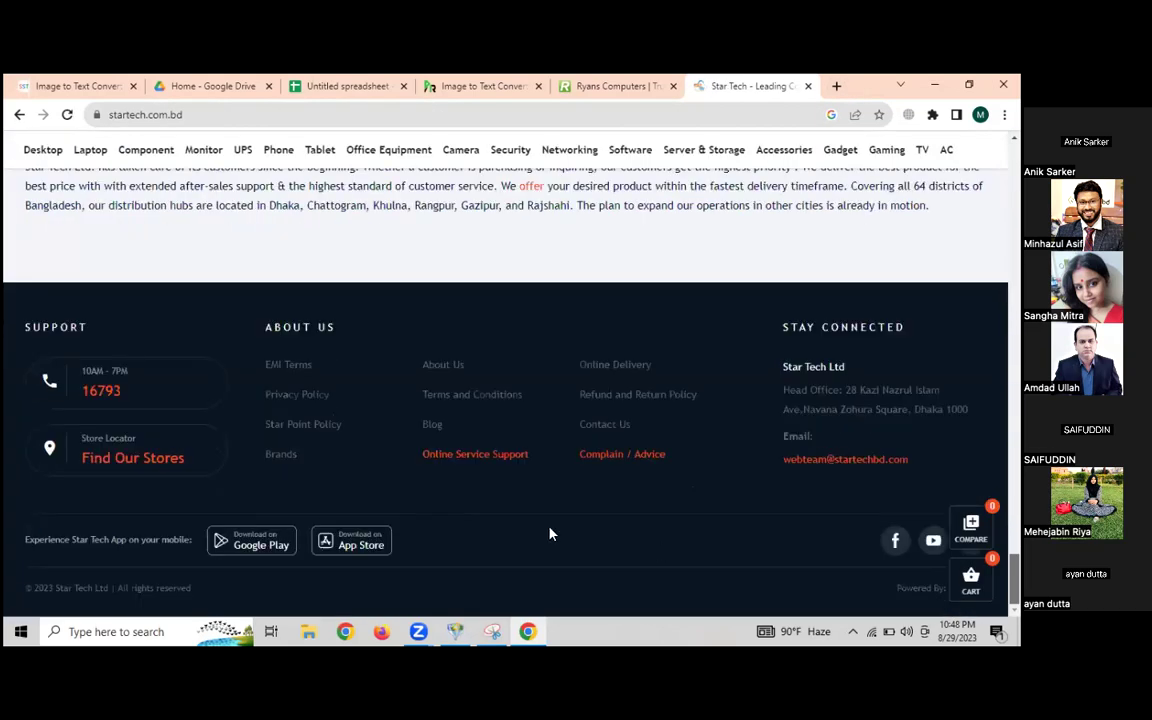
{"action": "left_click", "coordinate": [603, 426]}
{"action": "scroll", "coordinate": [779, 365], "scroll_direction": "down", "scroll_amount": 3}
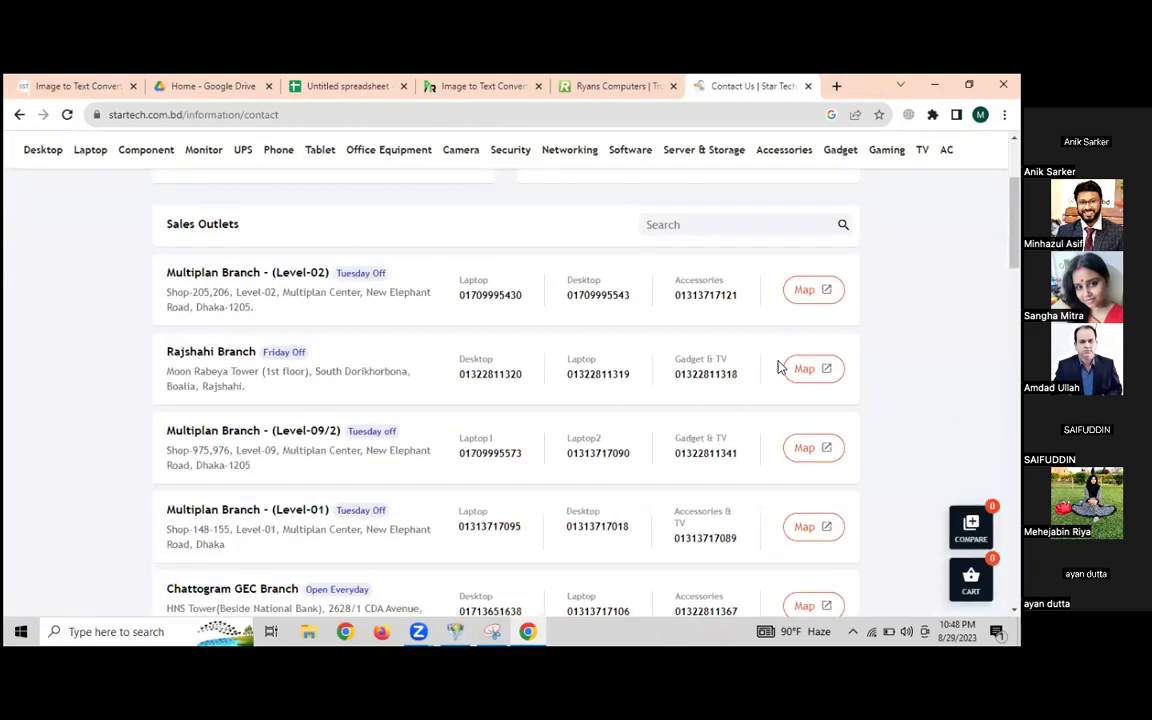
{"action": "left_click", "coordinate": [210, 116]}
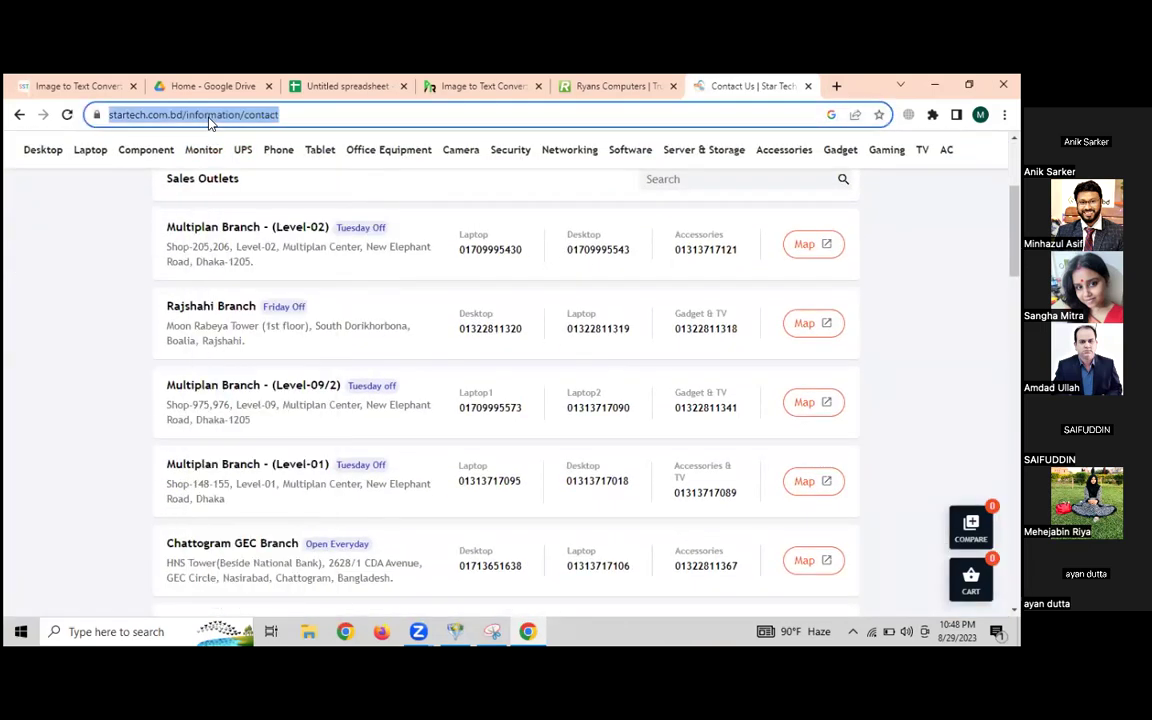
{"action": "left_click", "coordinate": [455, 631]}
{"action": "left_click", "coordinate": [519, 302]}
{"action": "key", "text": "Return"}
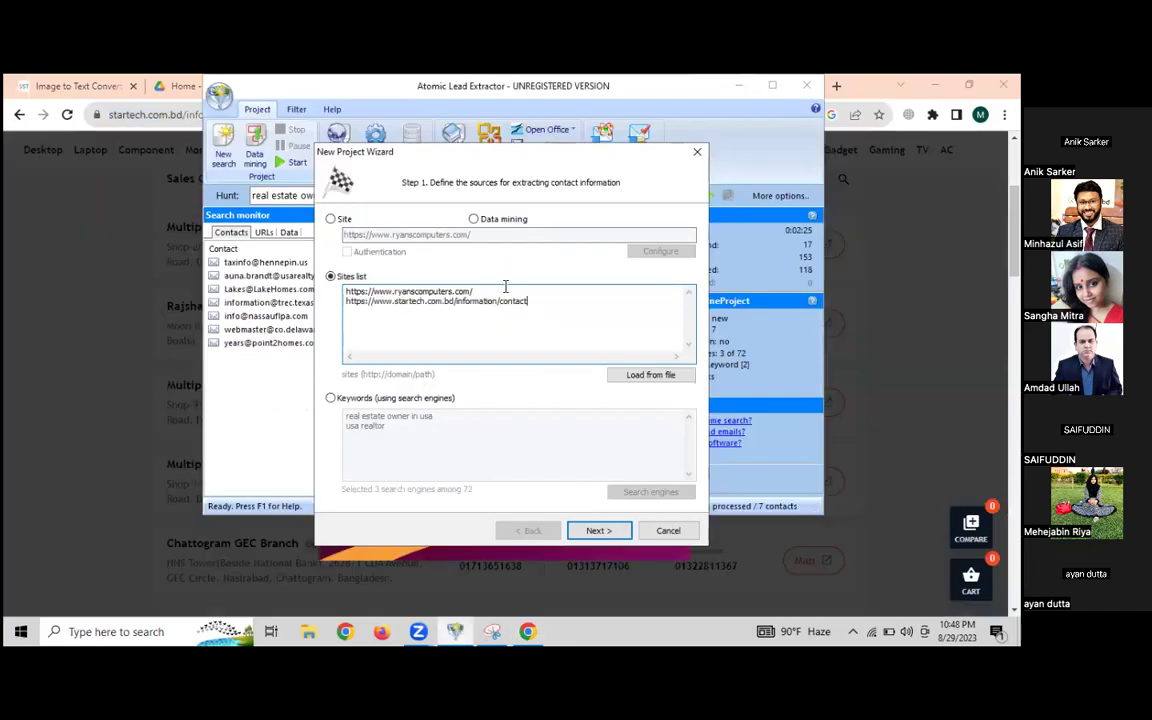
Complete the New Project Wizard with its default options, run the search on both sites, dismiss the completion message and return to Chrome
{"action": "left_click", "coordinate": [597, 533]}
{"action": "left_click", "coordinate": [597, 533]}
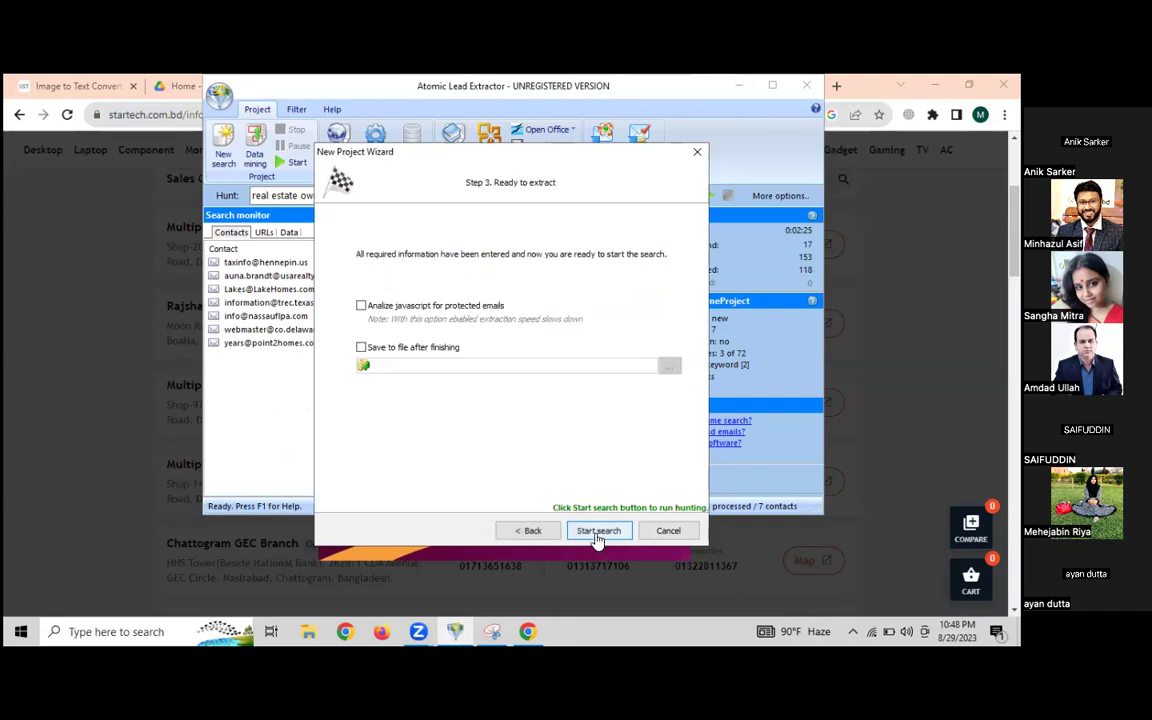
{"action": "left_click", "coordinate": [597, 535]}
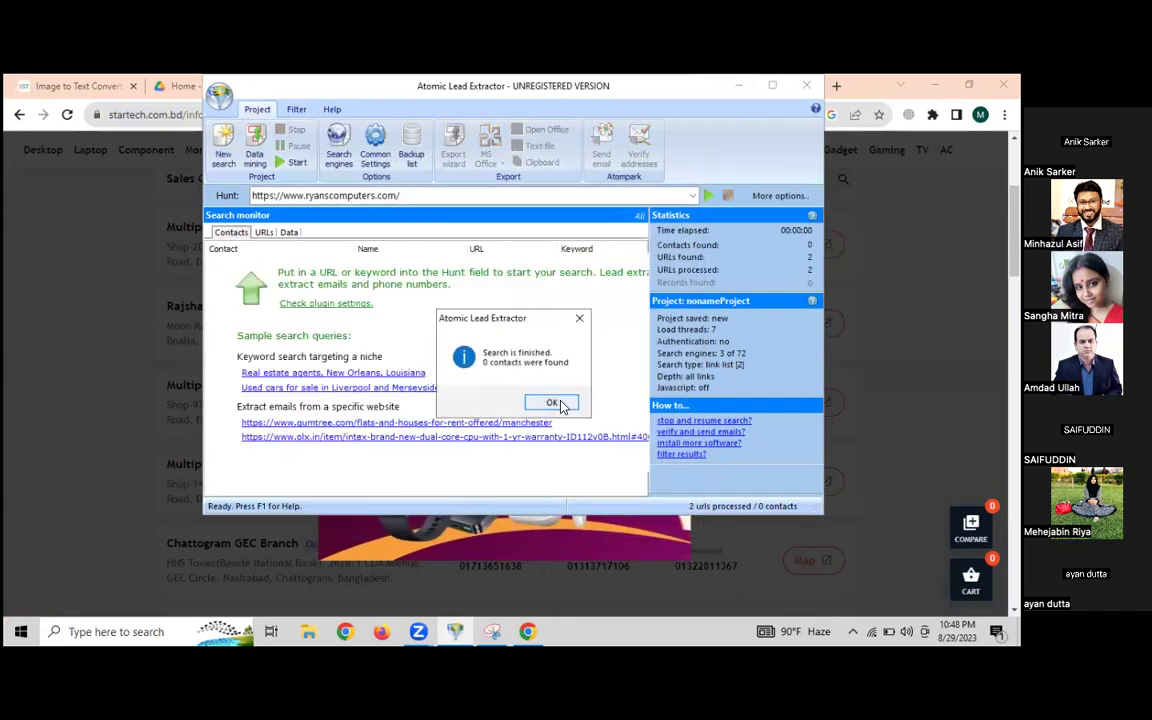
{"action": "left_click", "coordinate": [553, 403]}
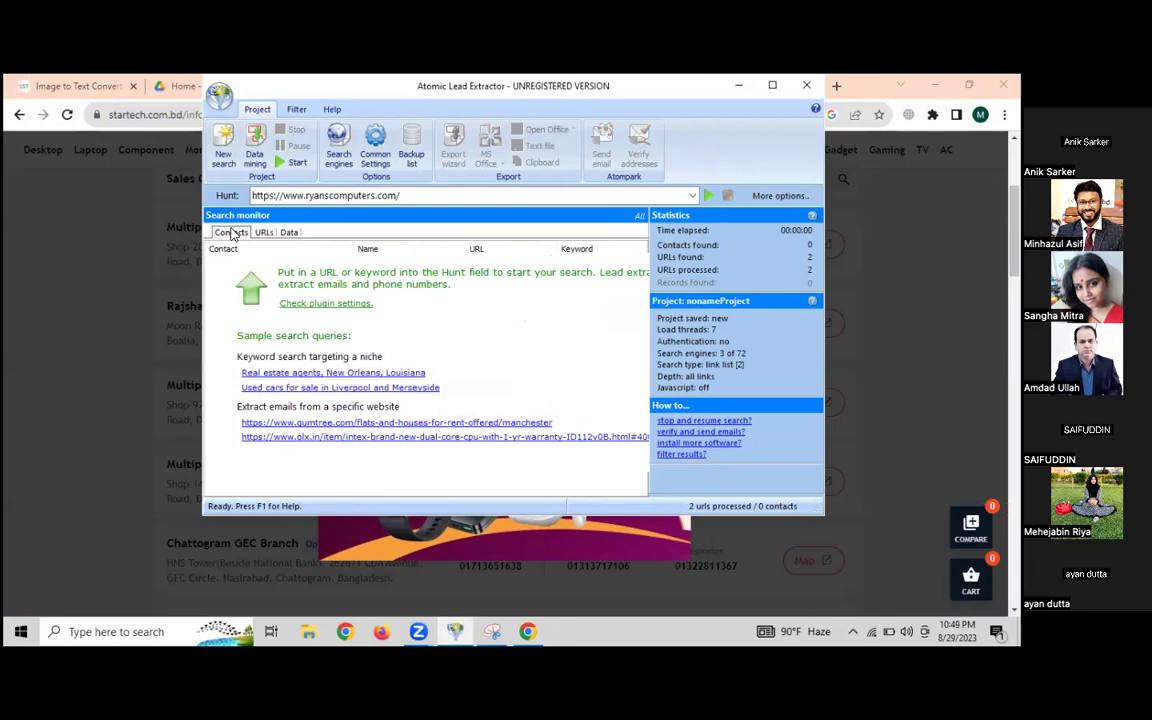
{"action": "left_click", "coordinate": [738, 86]}
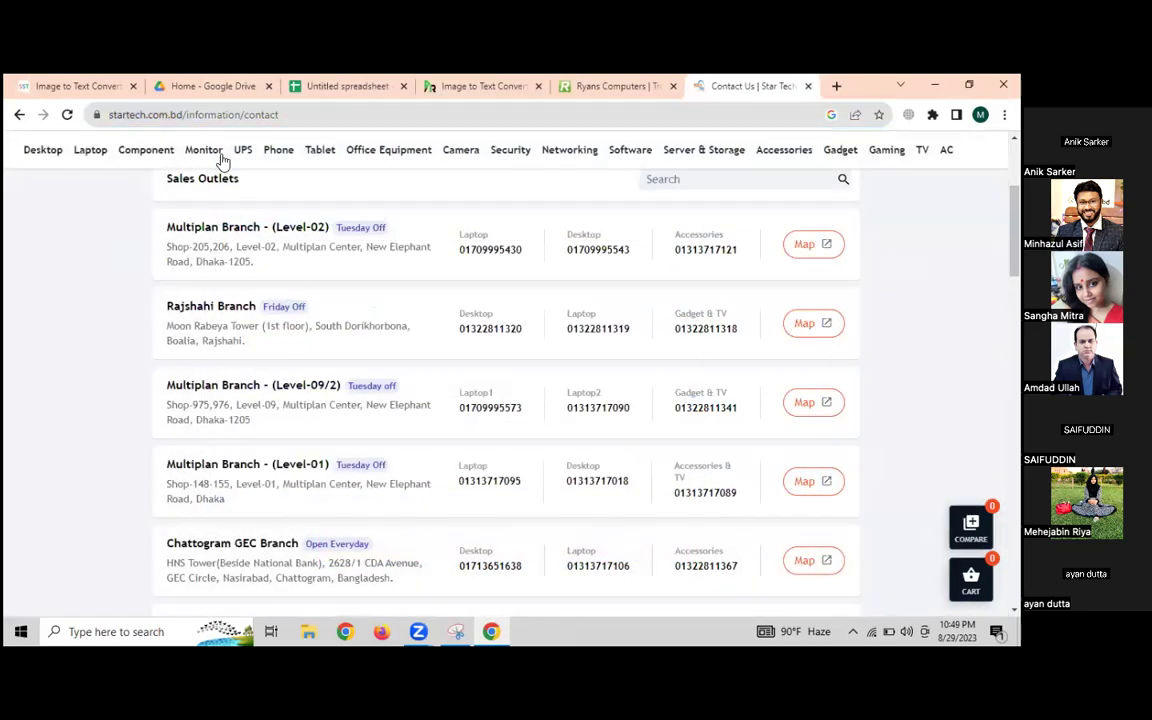
Copy the Star Tech contact page's address, and examine the contact details at the top of the Ryans Computers home page
{"action": "right_click", "coordinate": [272, 114]}
{"action": "left_click", "coordinate": [283, 200]}
{"action": "left_click", "coordinate": [600, 86]}
{"action": "scroll", "coordinate": [347, 350], "scroll_direction": "up", "scroll_amount": 6}
{"action": "scroll", "coordinate": [347, 351], "scroll_direction": "up", "scroll_amount": 20}
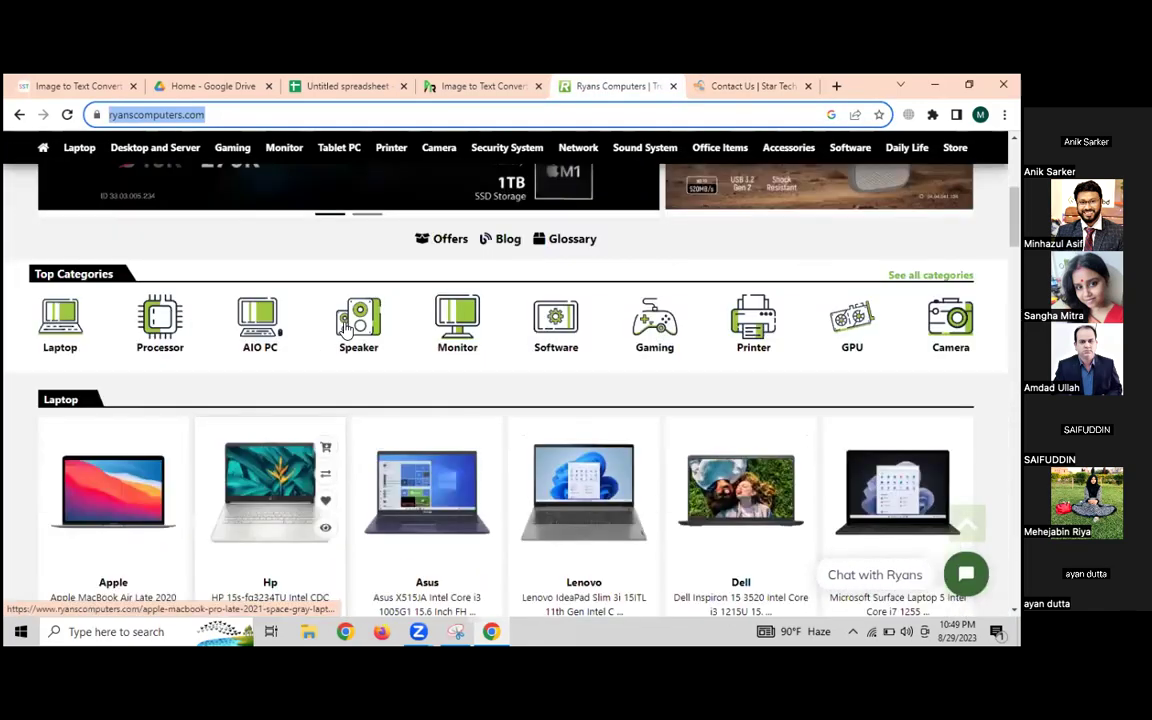
{"action": "scroll", "coordinate": [345, 325], "scroll_direction": "up", "scroll_amount": 4}
{"action": "mouse_move", "coordinate": [875, 301]}
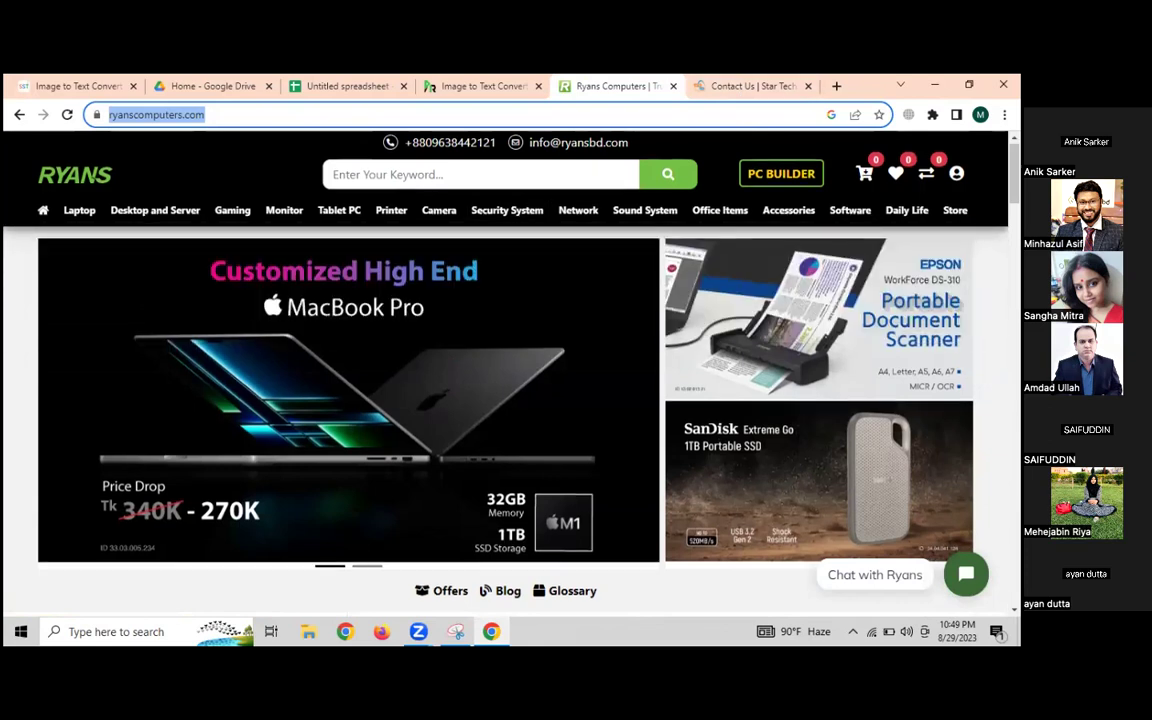
{"action": "scroll", "coordinate": [460, 380], "scroll_direction": "down", "scroll_amount": 4}
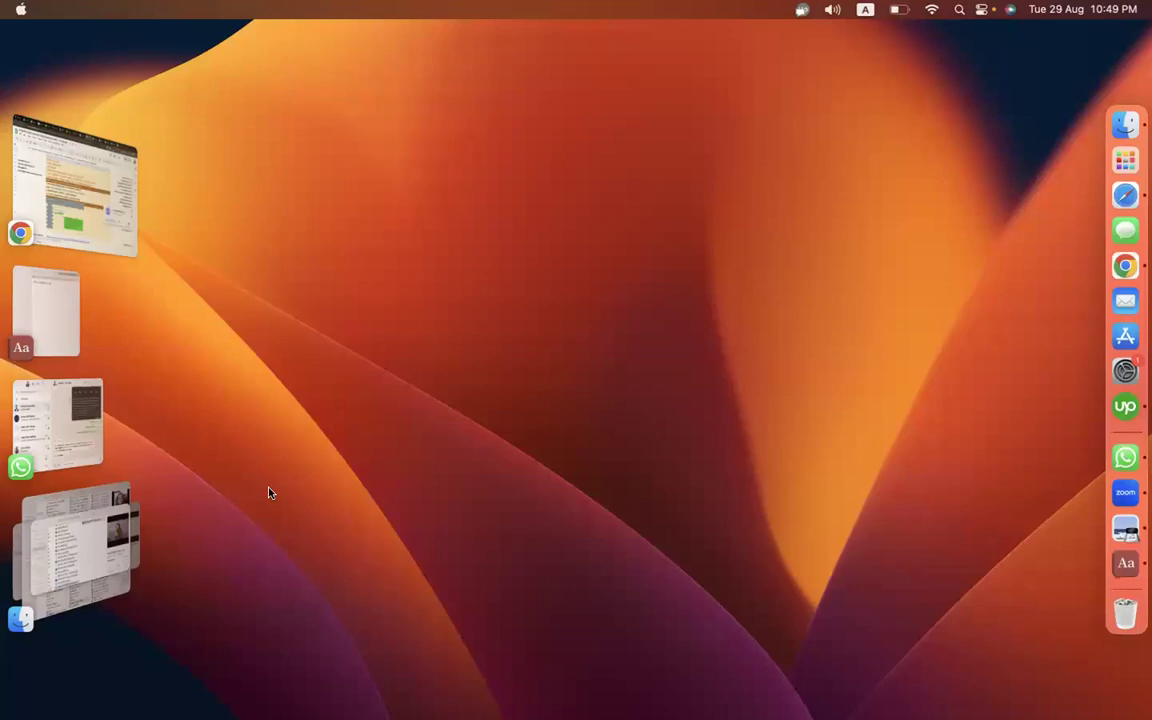
Switch to the ATOMIC LEAD Extractor spreadsheet in Chrome on the Mac, open its Google Drive download link in a new tab and return
{"action": "left_click", "coordinate": [100, 220]}
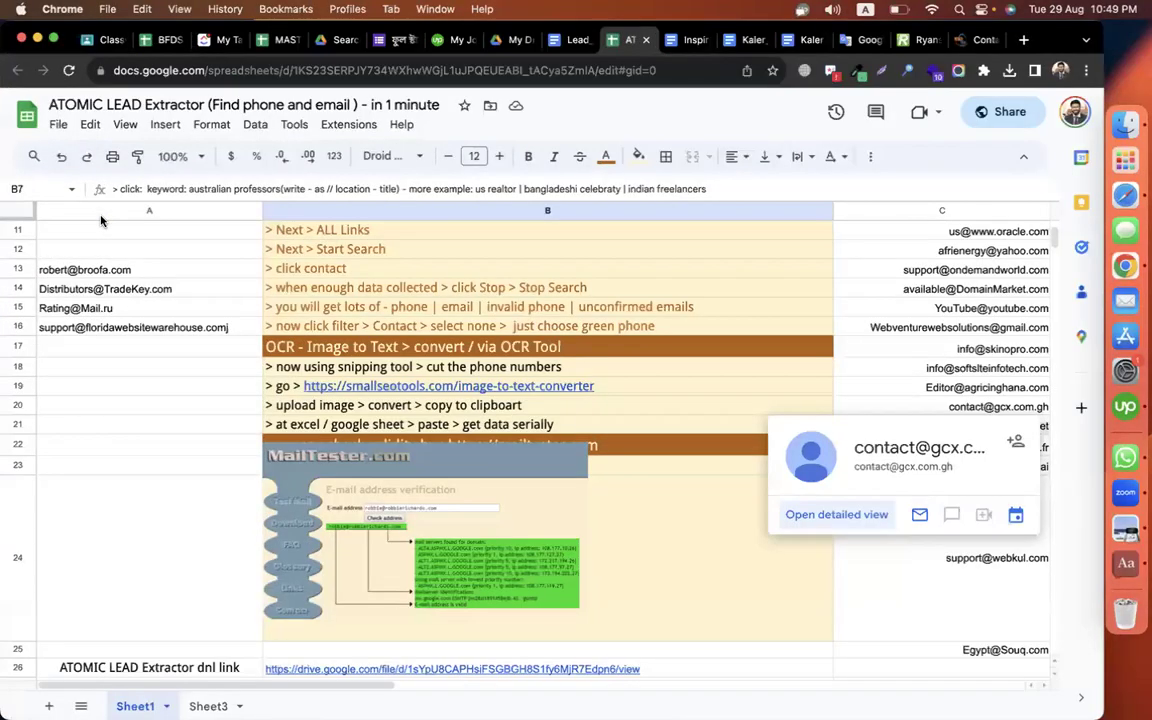
{"action": "left_click", "coordinate": [856, 443]}
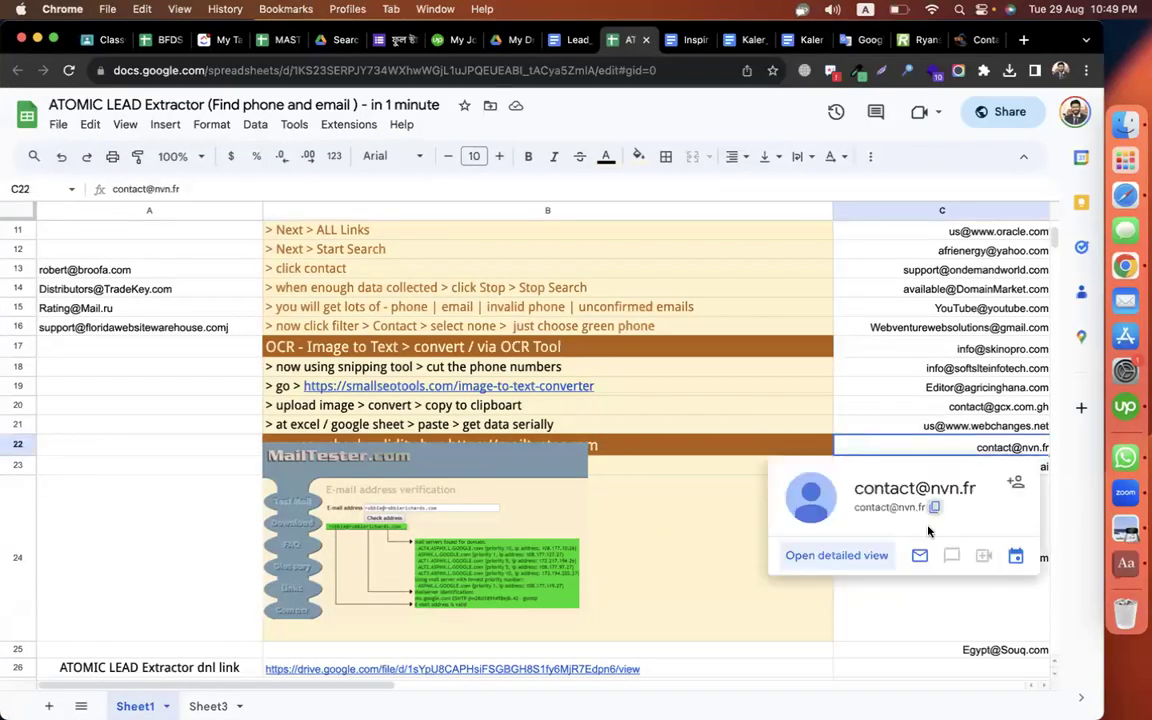
{"action": "left_click", "coordinate": [694, 428]}
{"action": "mouse_move", "coordinate": [957, 558]}
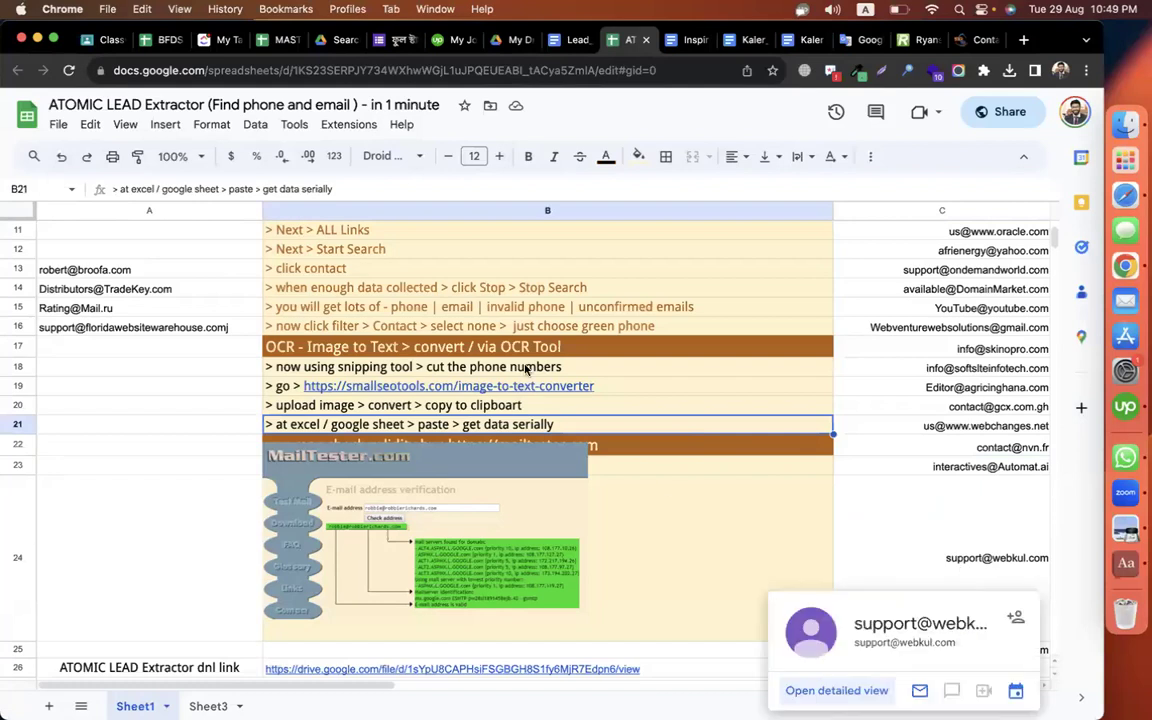
{"action": "left_click", "coordinate": [220, 386]}
{"action": "scroll", "coordinate": [220, 386], "scroll_direction": "up", "scroll_amount": 5}
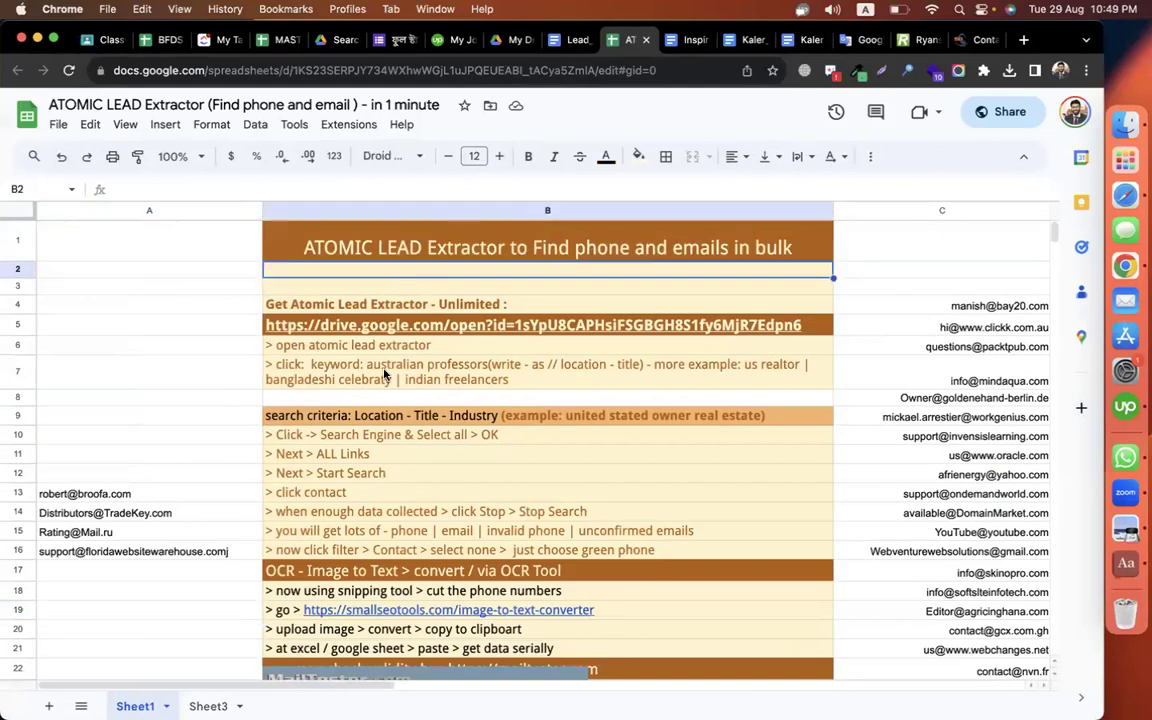
{"action": "left_click", "coordinate": [357, 325]}
{"action": "left_click", "coordinate": [338, 354]}
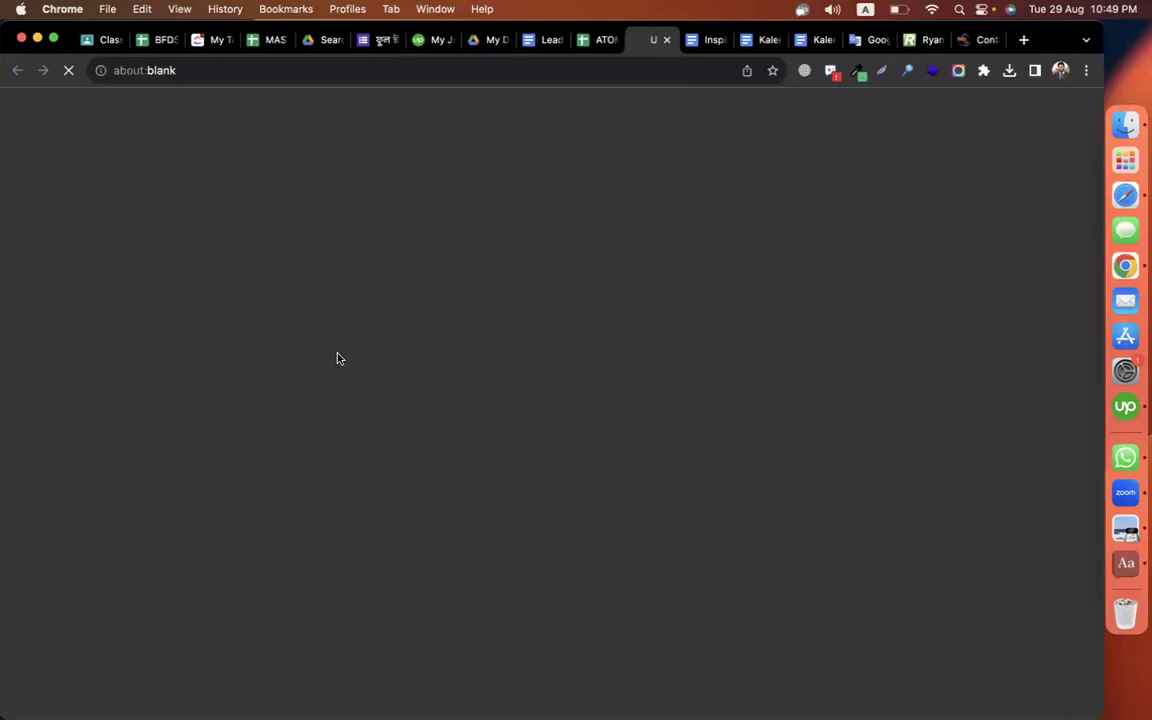
{"action": "left_click", "coordinate": [594, 38]}
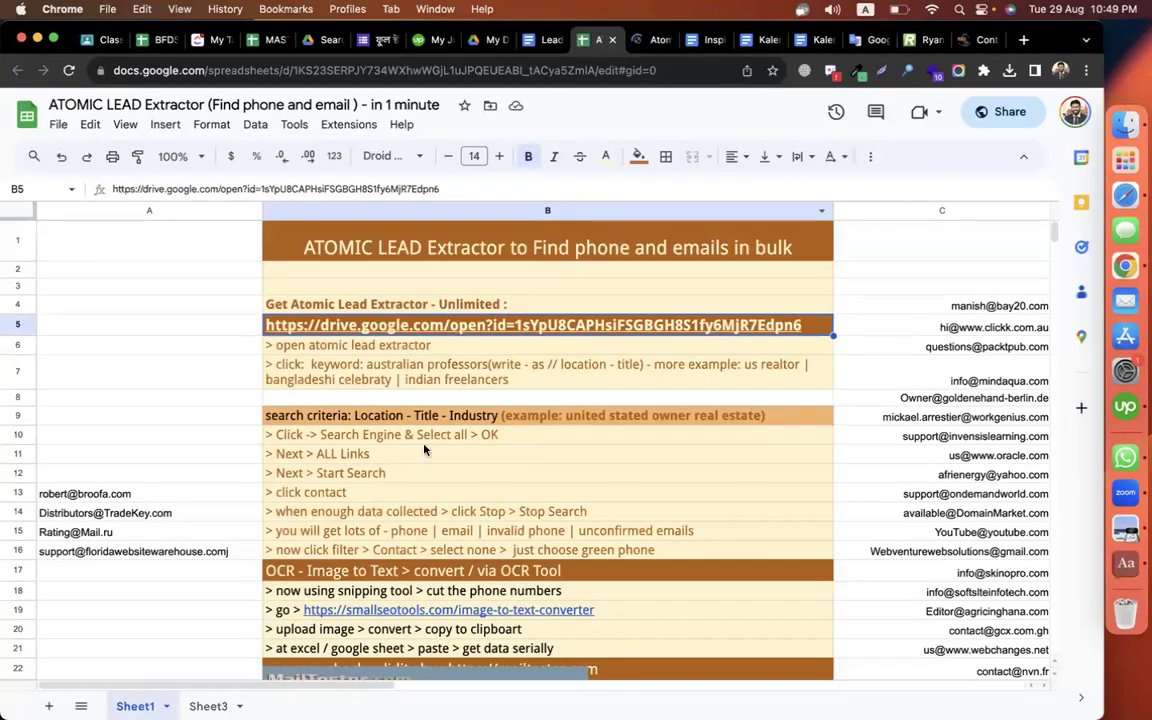
Review the sheet's extraction instructions, from the keyword and search engine choices through the contact filter to the snipping tool line
{"action": "left_click", "coordinate": [420, 378]}
{"action": "scroll", "coordinate": [400, 385], "scroll_direction": "down", "scroll_amount": 1}
{"action": "left_click", "coordinate": [326, 378]}
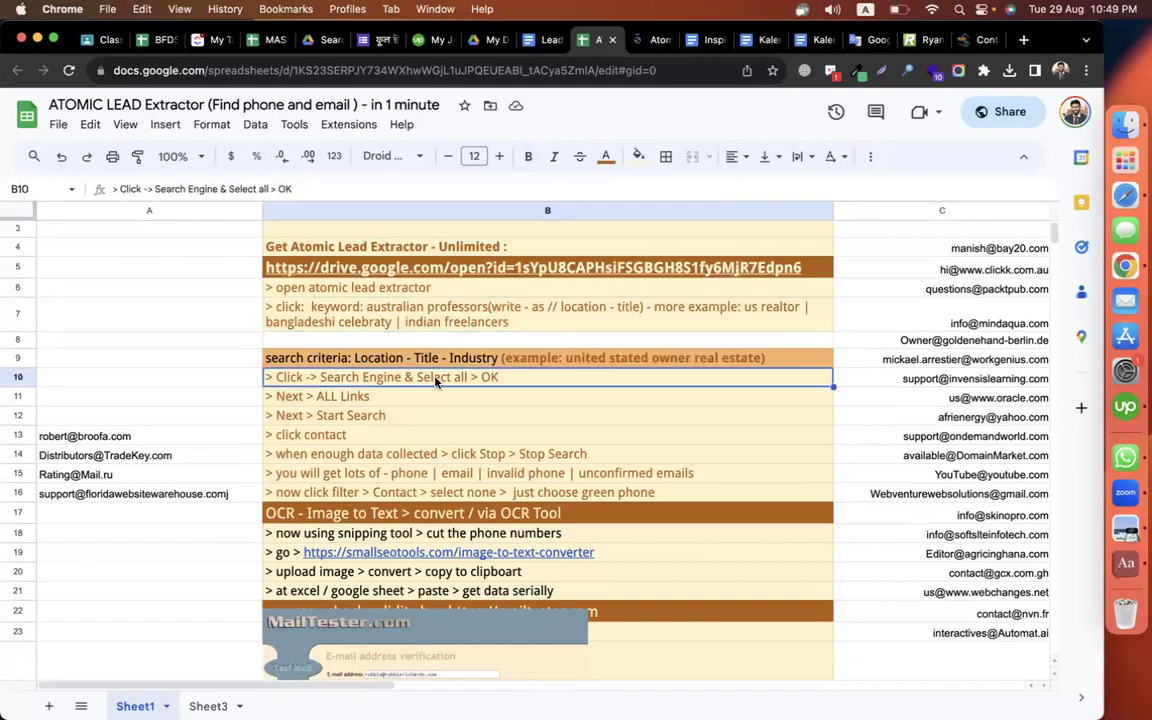
{"action": "left_click", "coordinate": [347, 397]}
{"action": "left_click", "coordinate": [362, 418]}
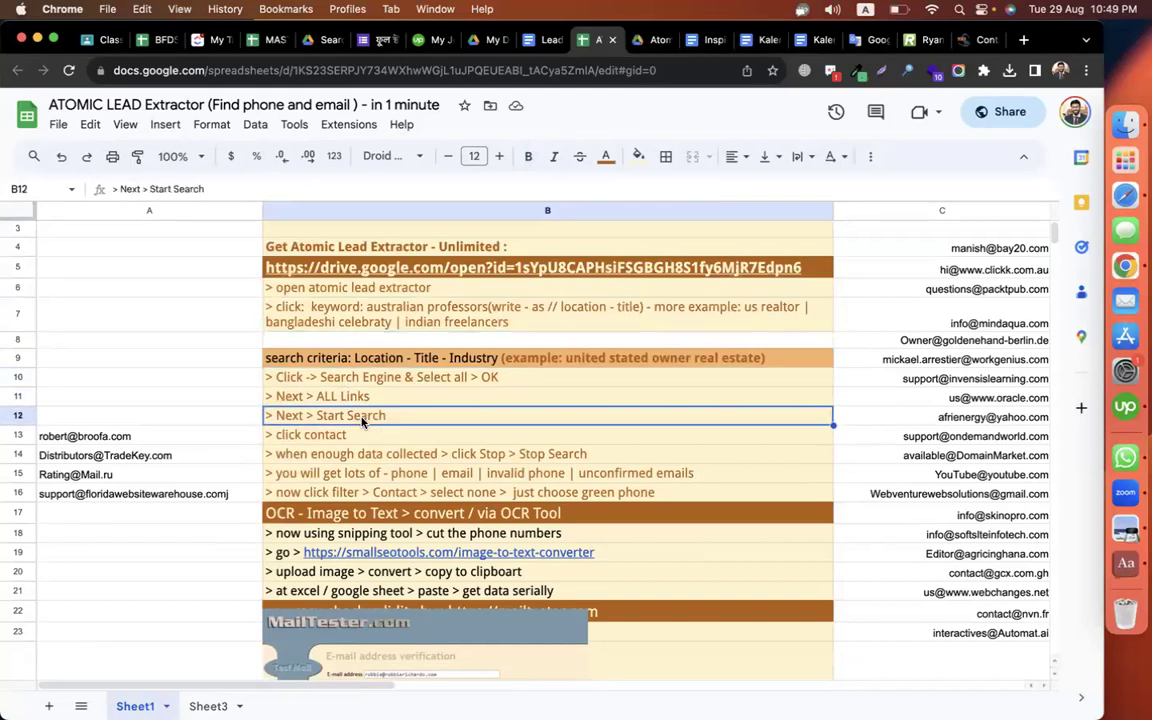
{"action": "left_click", "coordinate": [355, 435]}
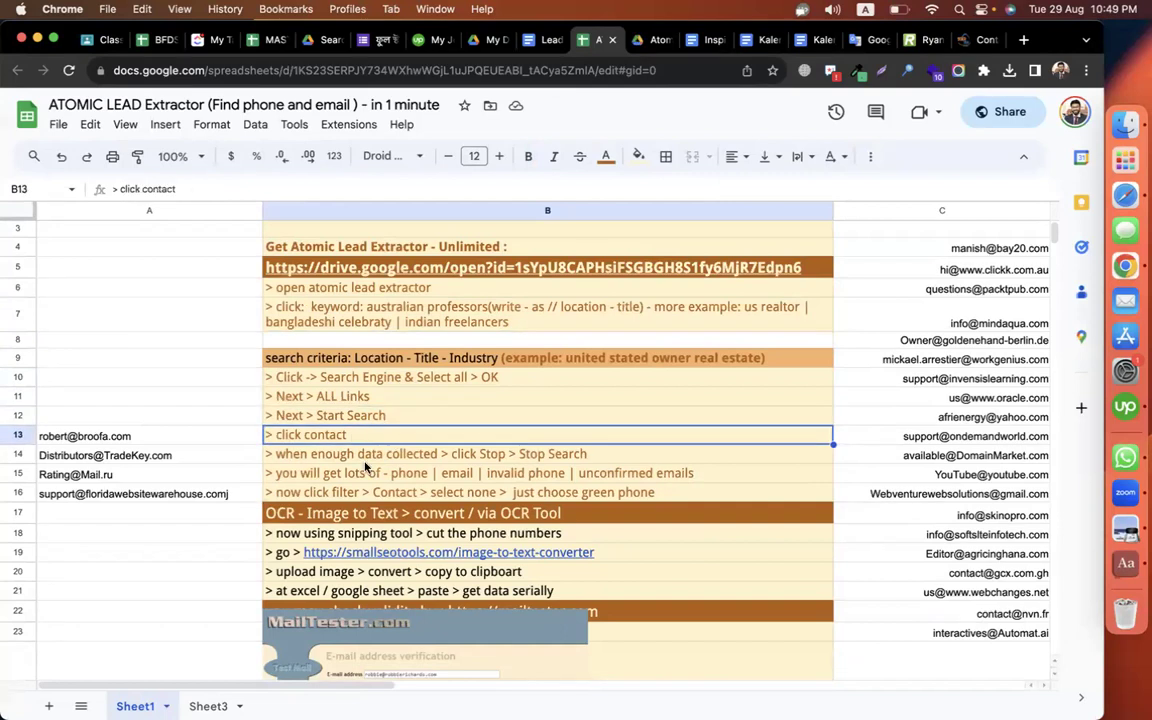
{"action": "left_click", "coordinate": [365, 458]}
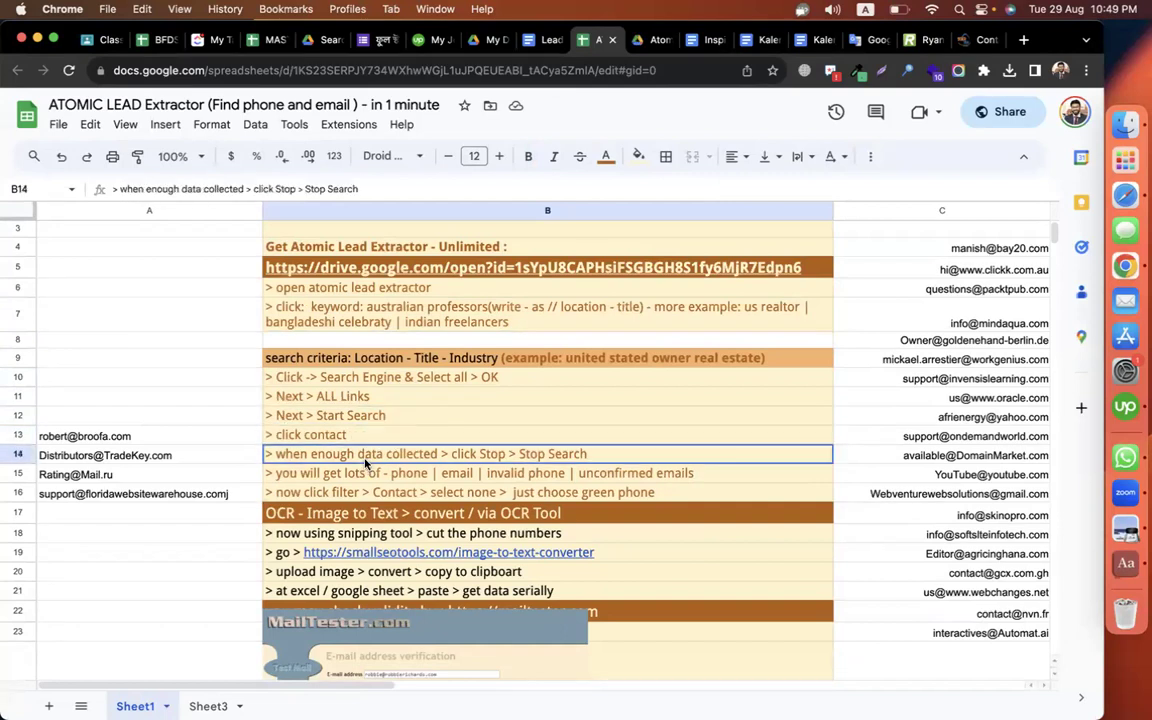
{"action": "left_click", "coordinate": [480, 474]}
{"action": "left_click", "coordinate": [430, 494]}
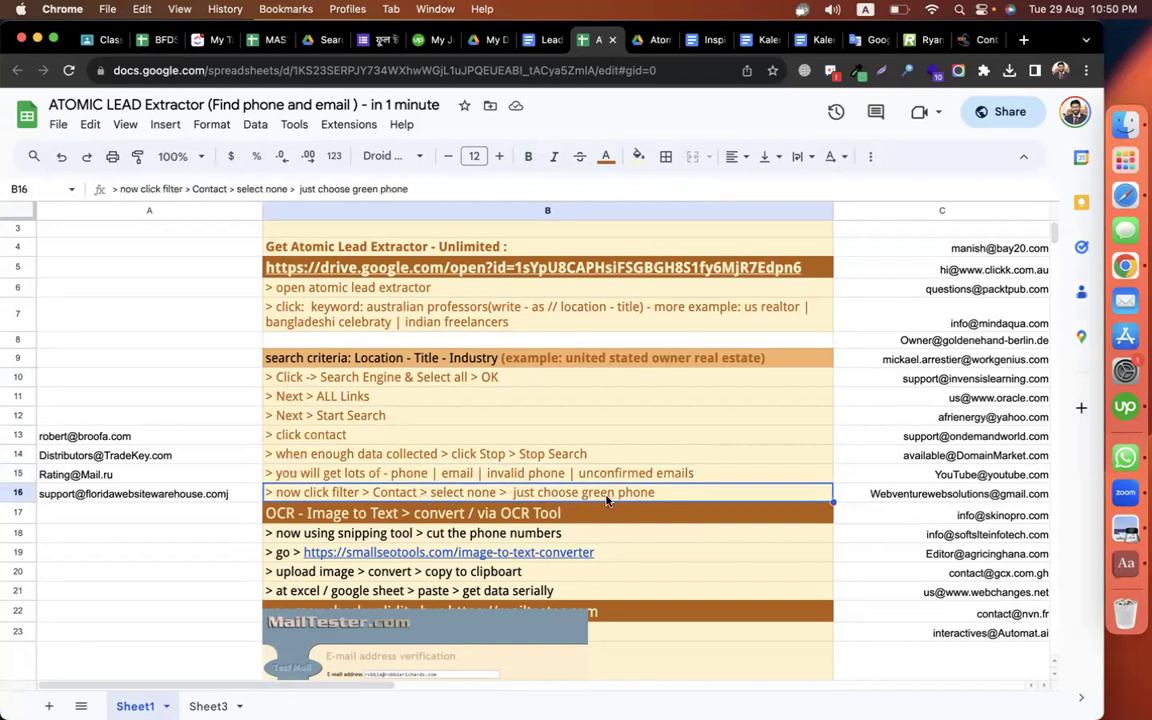
{"action": "left_click", "coordinate": [385, 534]}
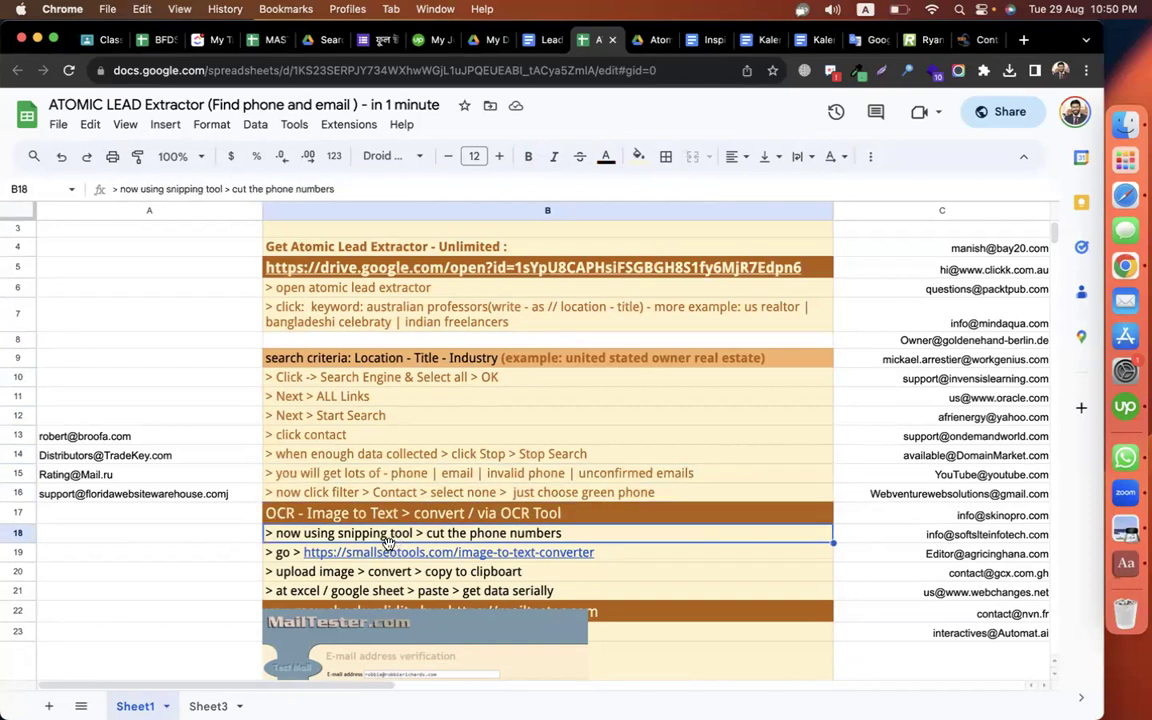
Open prepostseo.com's image-to-text converter in place of the Star Tech contact page and copy its address
{"action": "left_click", "coordinate": [978, 40]}
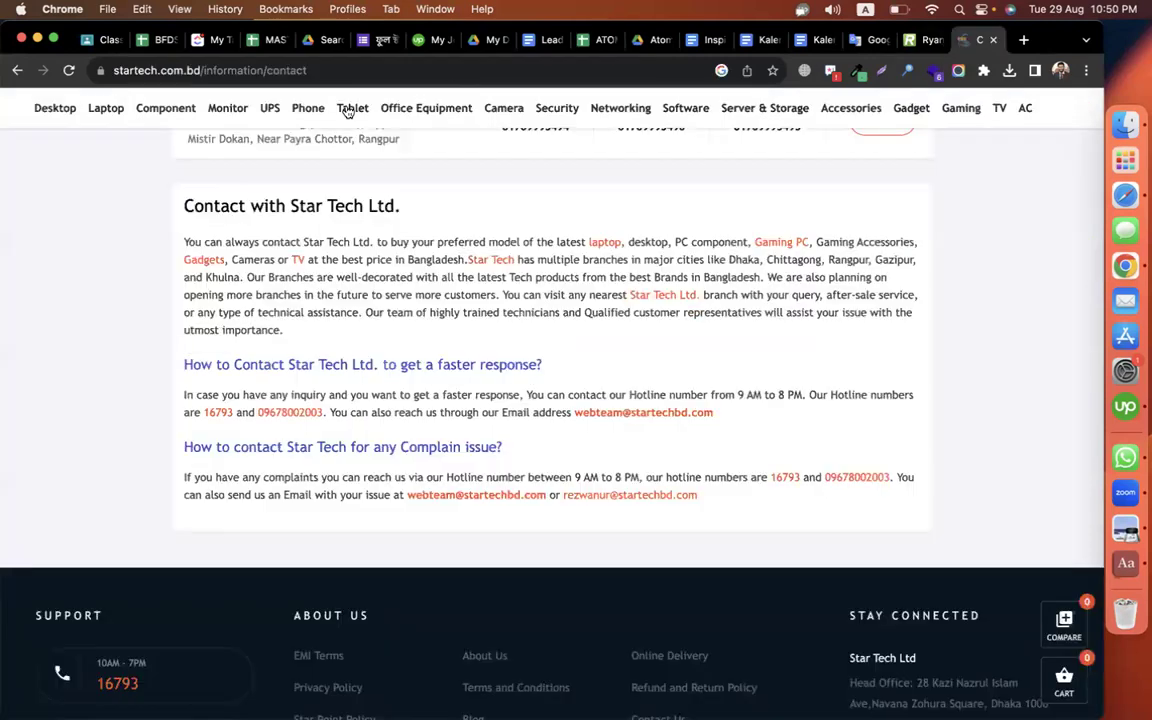
{"action": "left_click", "coordinate": [309, 71]}
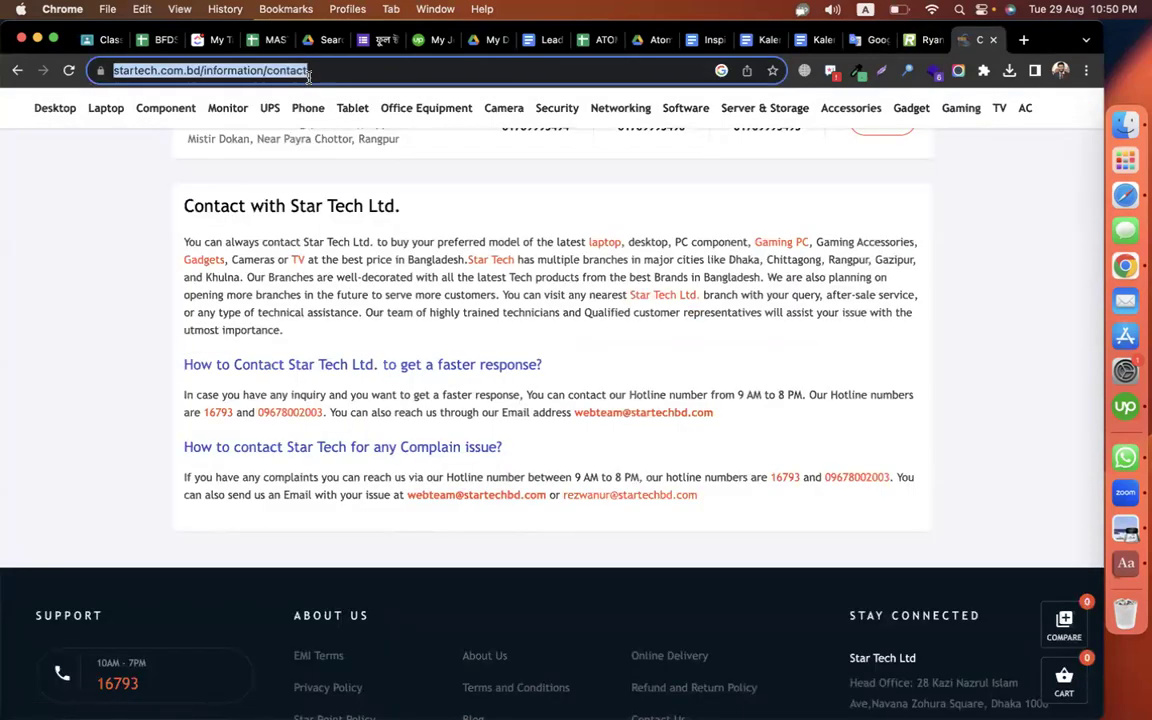
{"action": "type", "text": "image to"}
{"action": "key", "text": "Down"}
{"action": "key", "text": "Return"}
{"action": "left_click", "coordinate": [212, 268]}
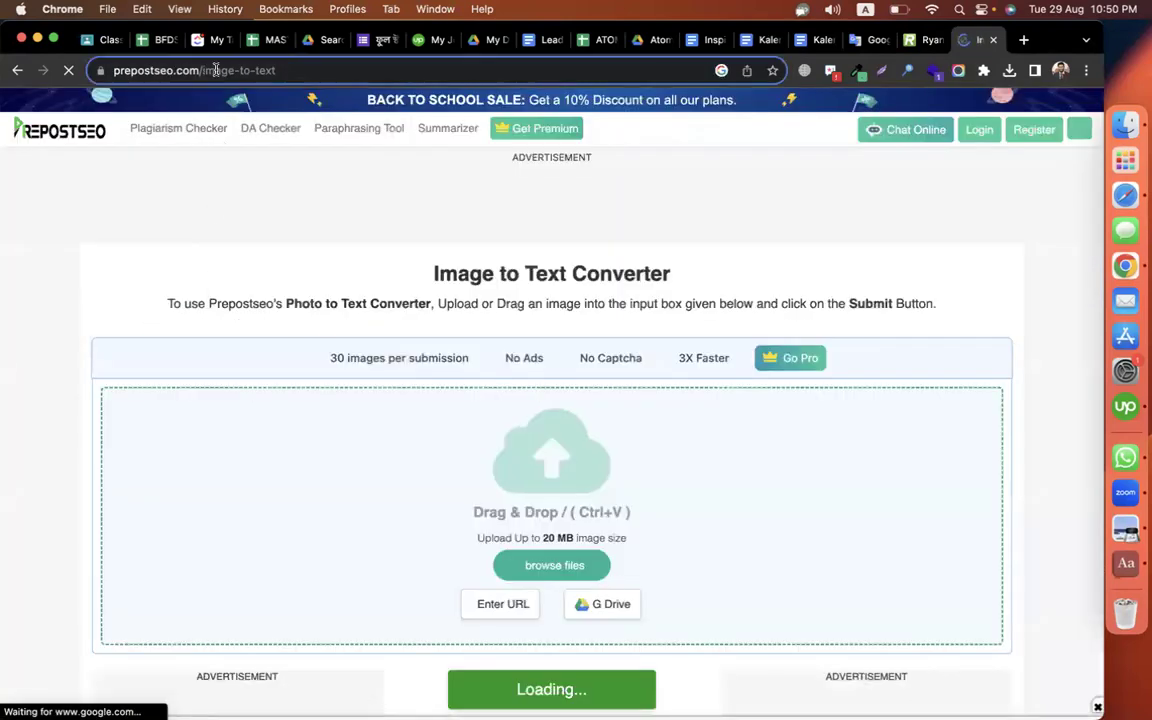
{"action": "left_click", "coordinate": [216, 69]}
{"action": "key", "text": "cmd+c"}
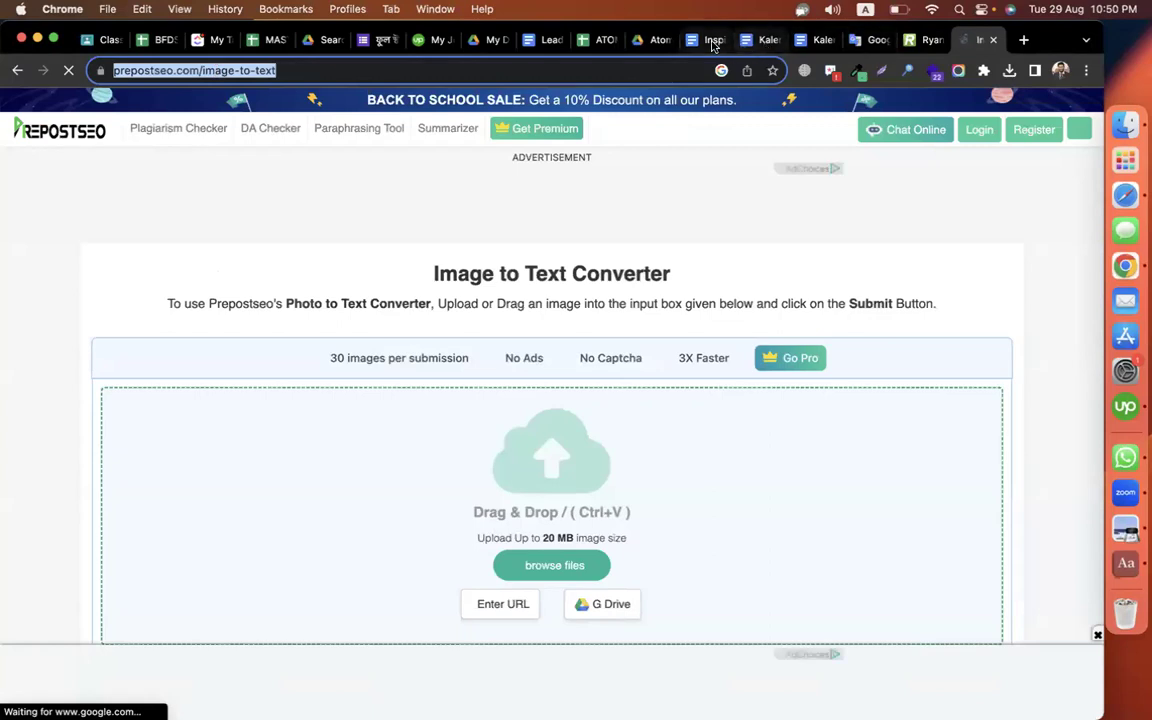
{"action": "left_click", "coordinate": [600, 39]}
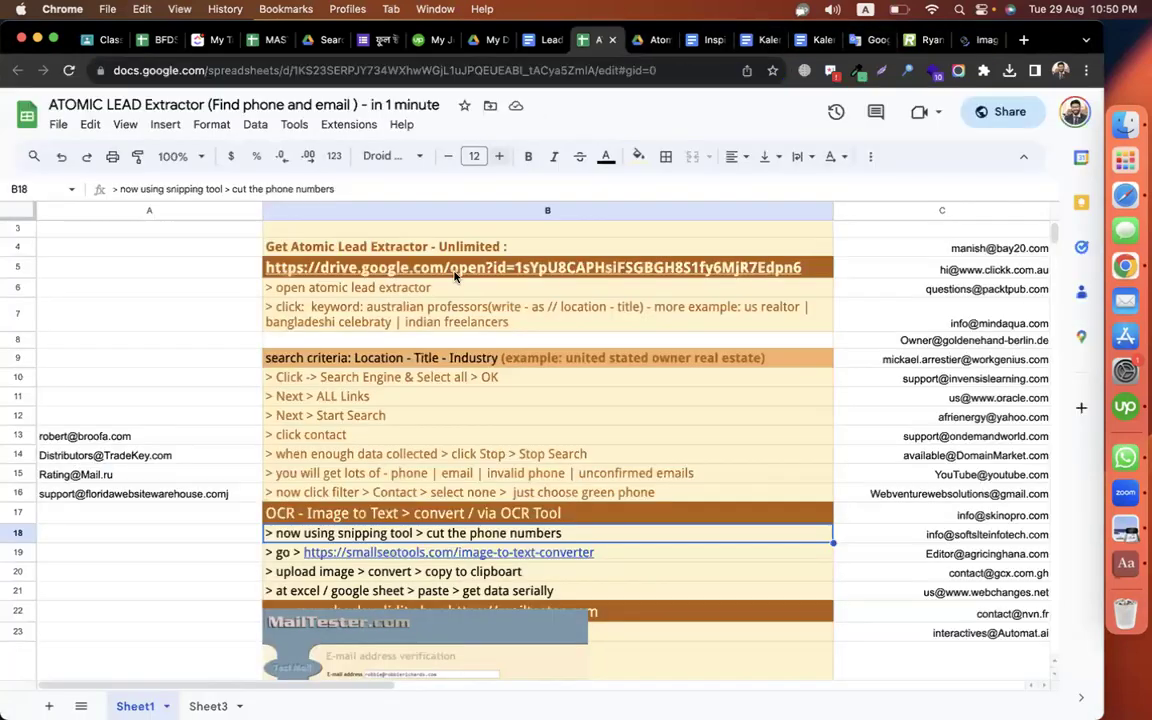
{"action": "left_click", "coordinate": [220, 553]}
{"action": "scroll", "coordinate": [228, 563], "scroll_direction": "down", "scroll_amount": 1}
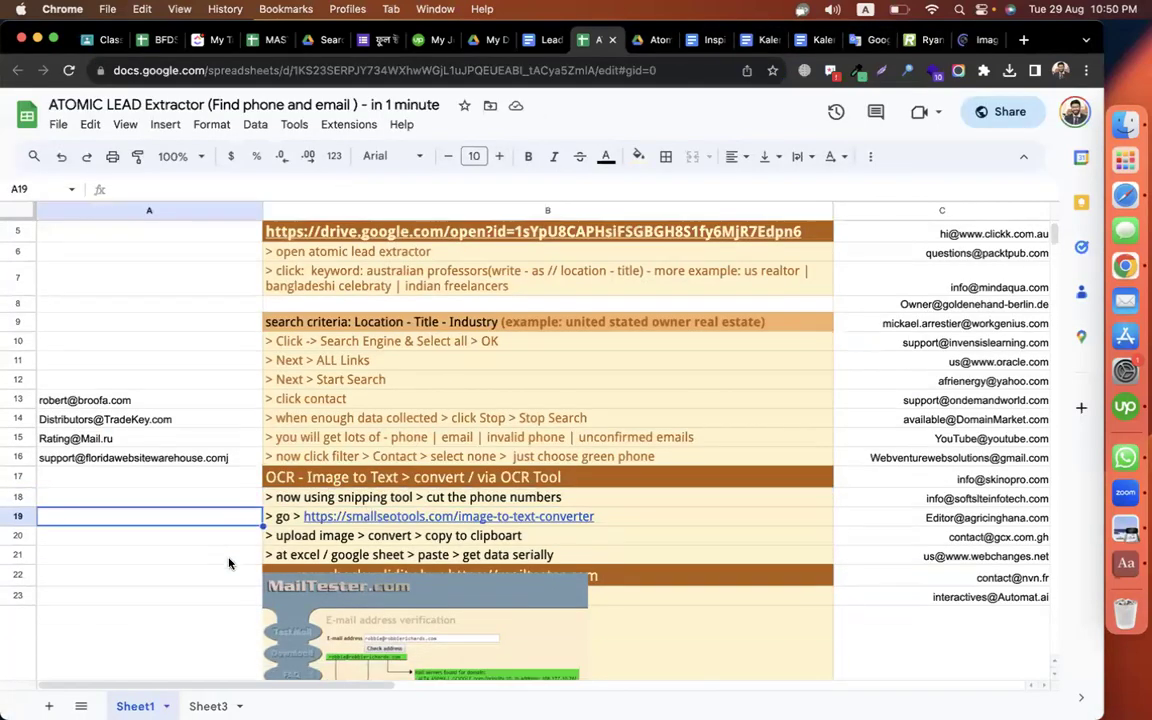
{"action": "right_click", "coordinate": [18, 536]}
{"action": "left_click", "coordinate": [82, 250]}
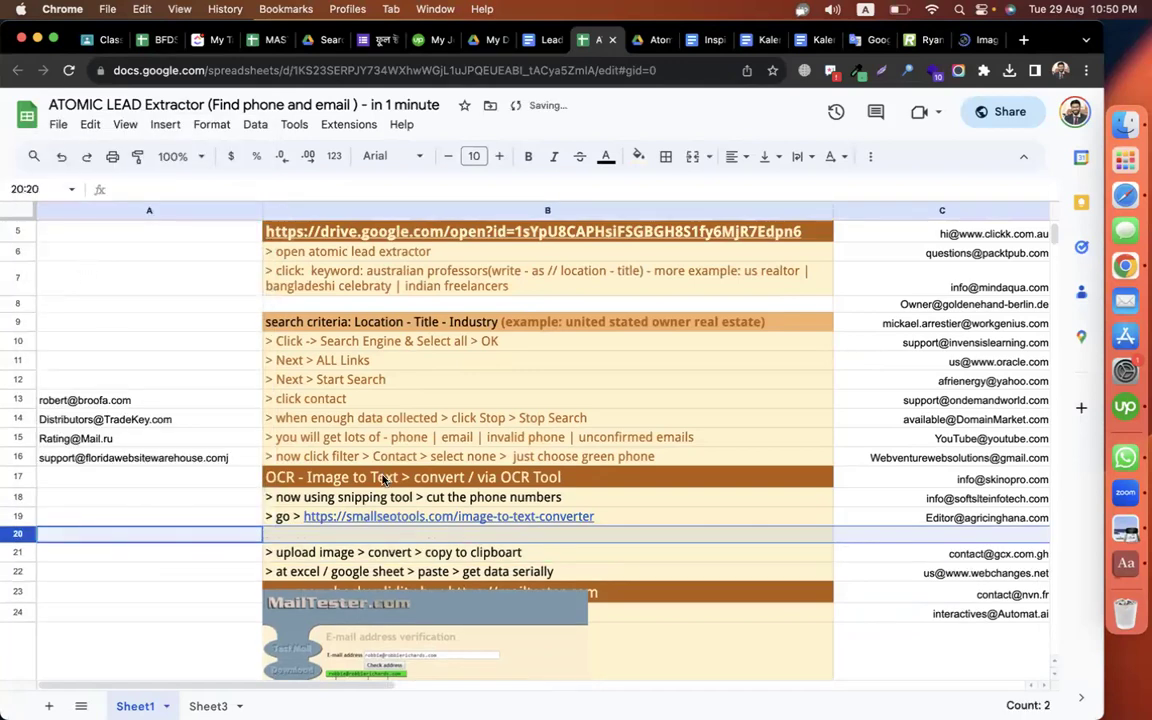
{"action": "type", "text": "or"}
{"action": "key", "text": "cmd+v"}
{"action": "key", "text": "Return"}
{"action": "left_click", "coordinate": [200, 516]}
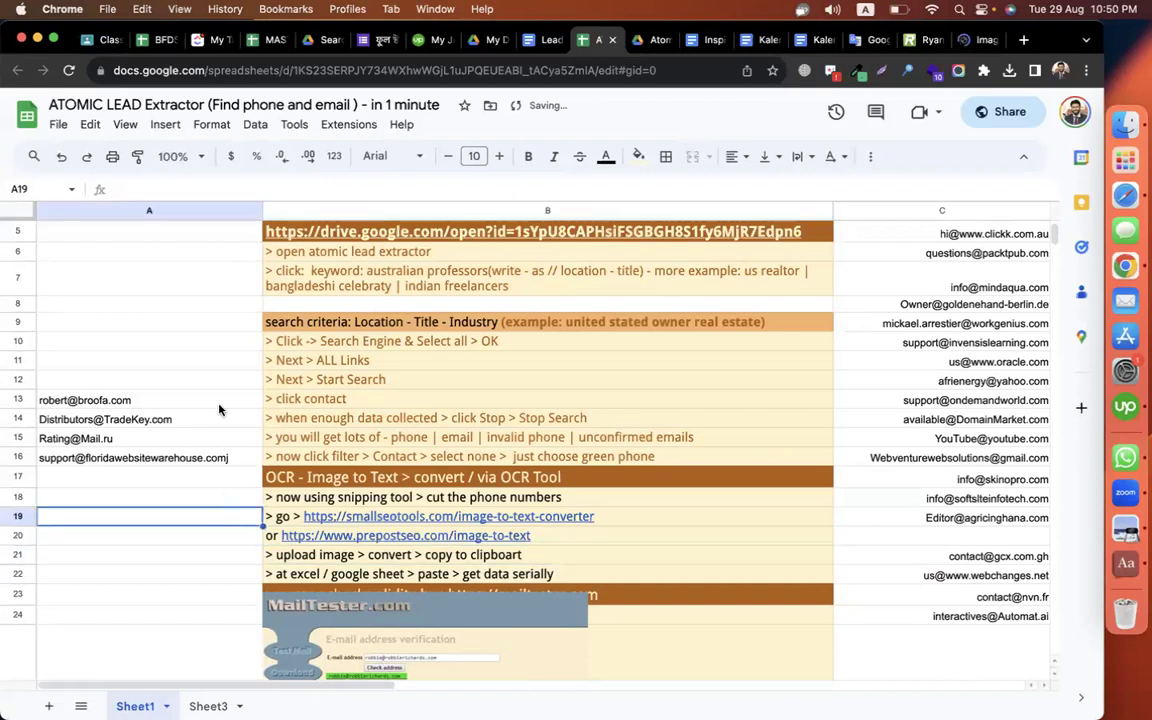
Clear the leftover e-mail addresses from cells A13:A17 and C3:C31 of the instruction sheet
{"action": "left_click_drag", "start_coordinate": [145, 399], "coordinate": [145, 478]}
{"action": "key", "text": "Delete"}
{"action": "scroll", "coordinate": [432, 450], "scroll_direction": "right", "scroll_amount": 5}
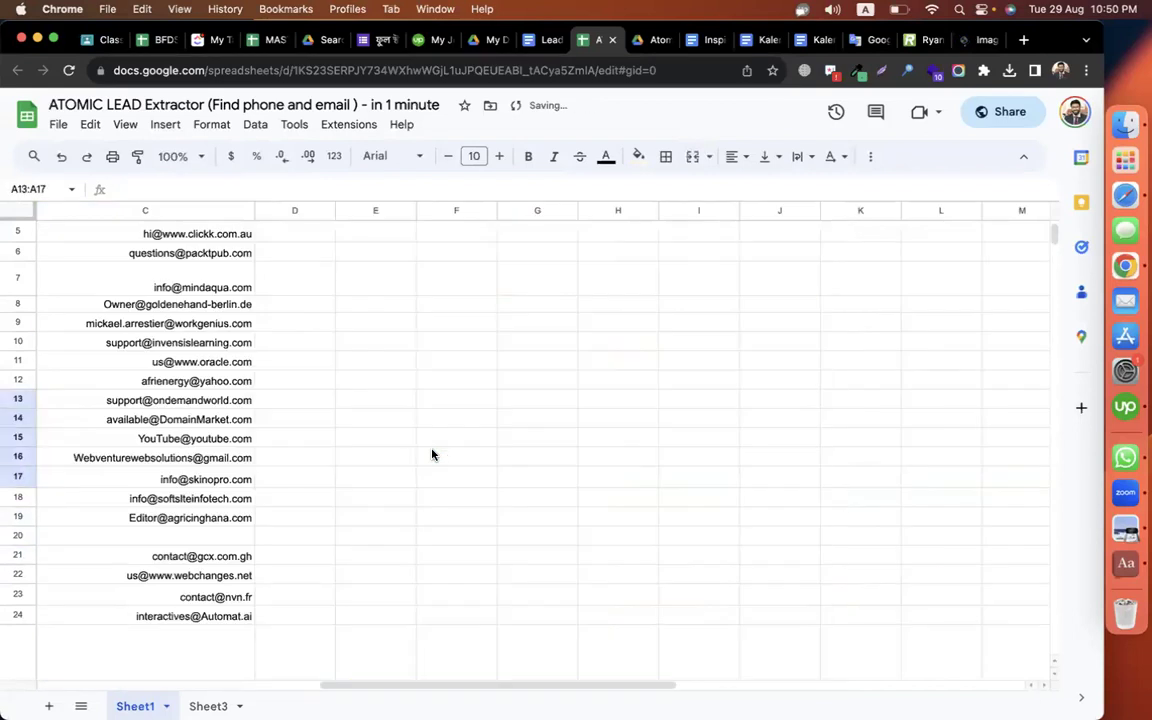
{"action": "scroll", "coordinate": [432, 450], "scroll_direction": "left", "scroll_amount": 4}
{"action": "scroll", "coordinate": [585, 326], "scroll_direction": "up", "scroll_amount": 2}
{"action": "left_click_drag", "start_coordinate": [715, 228], "coordinate": [715, 668]}
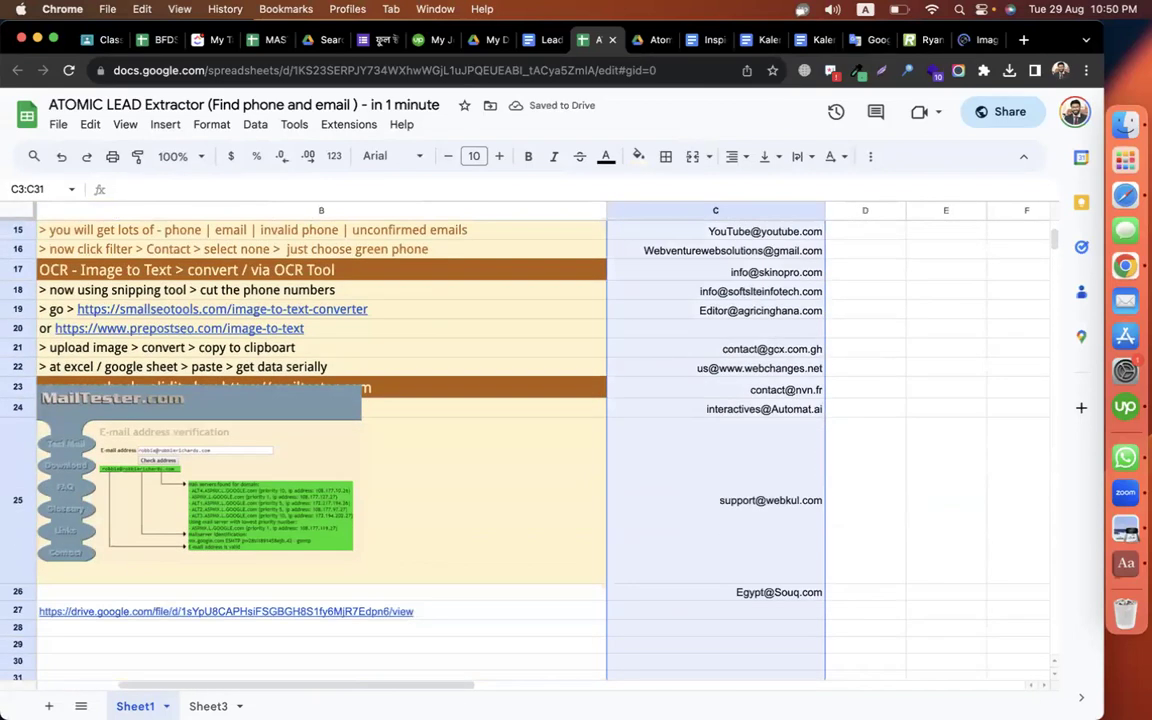
{"action": "key", "text": "Delete"}
{"action": "left_click", "coordinate": [723, 348]}
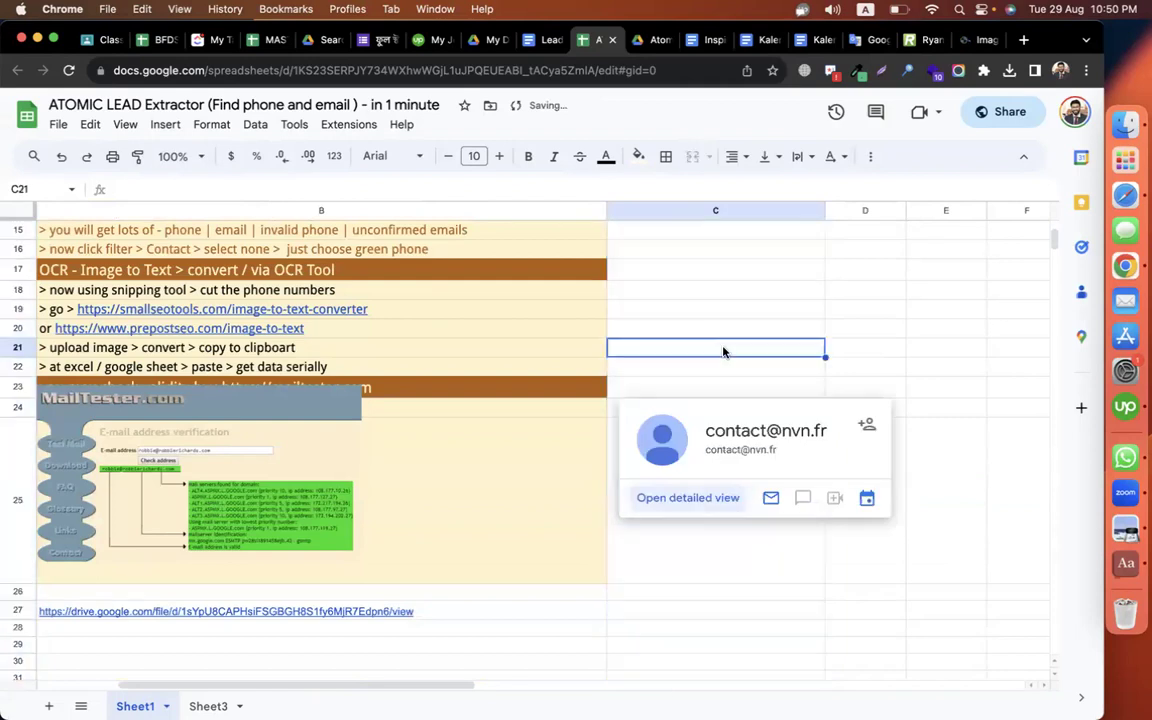
{"action": "scroll", "coordinate": [723, 350], "scroll_direction": "left", "scroll_amount": 3}
Check the cleaned instruction sheet from the download link row up to the title, and copy the spreadsheet's address
{"action": "left_click", "coordinate": [150, 610]}
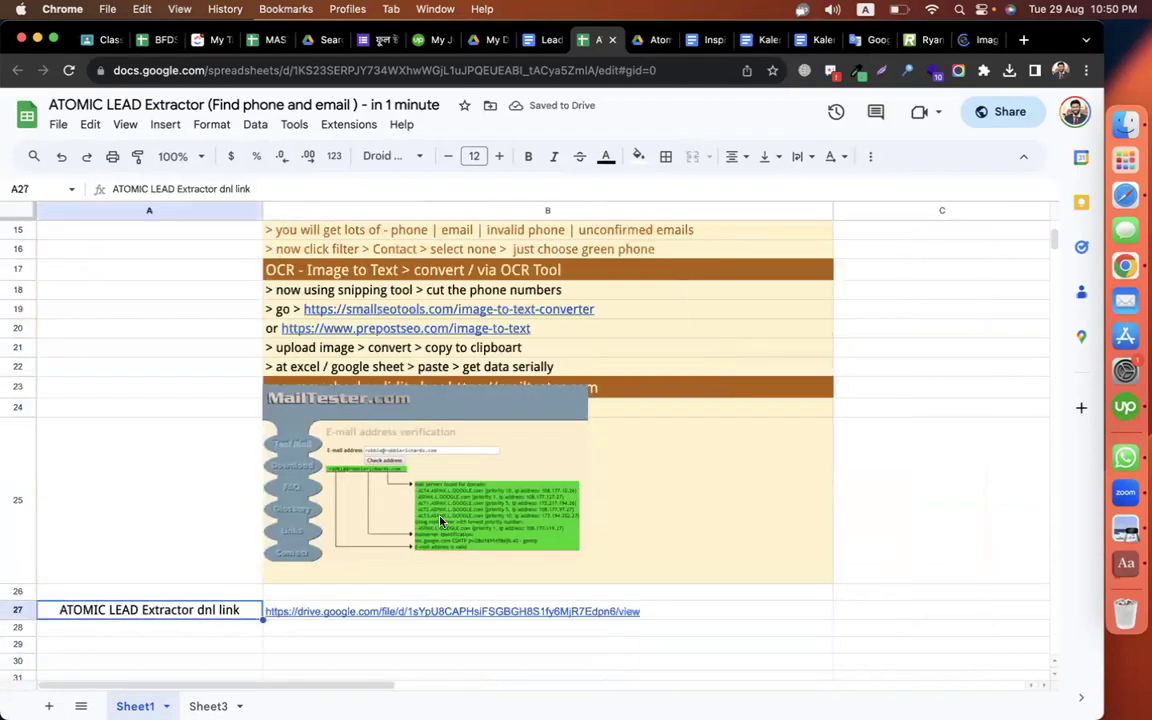
{"action": "scroll", "coordinate": [437, 500], "scroll_direction": "up", "scroll_amount": 5}
{"action": "left_click", "coordinate": [884, 328]}
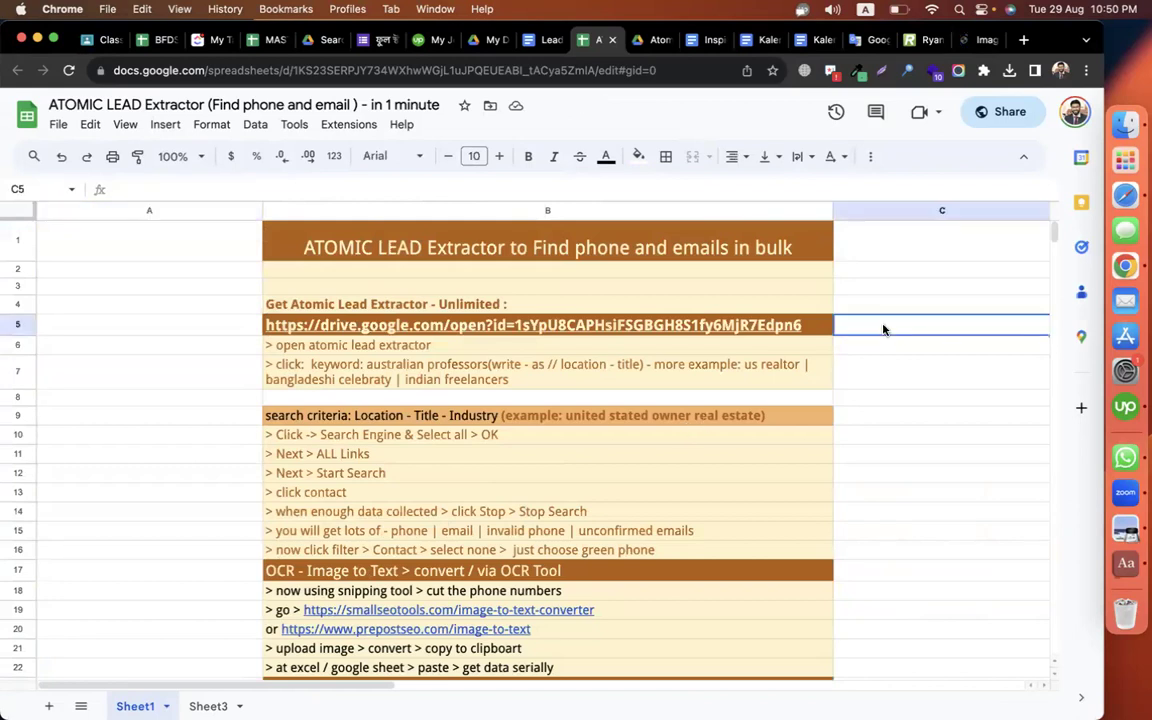
{"action": "left_click", "coordinate": [350, 70]}
{"action": "right_click", "coordinate": [346, 63]}
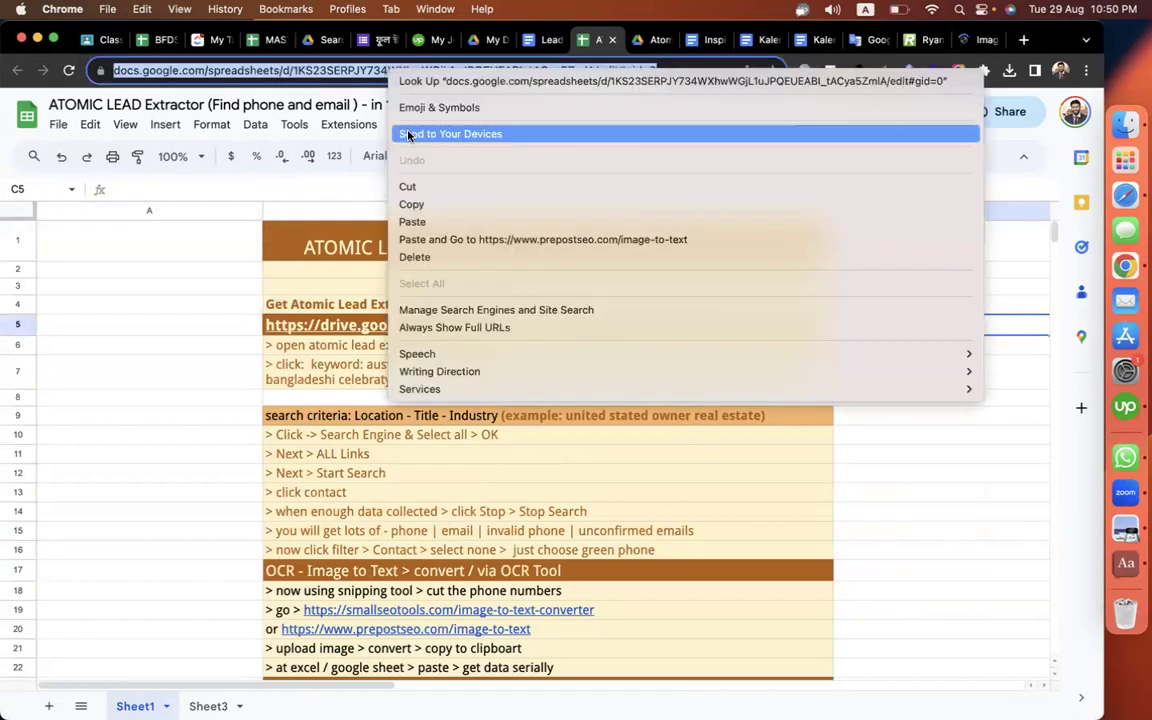
{"action": "left_click", "coordinate": [400, 186]}
{"action": "left_click", "coordinate": [156, 398]}
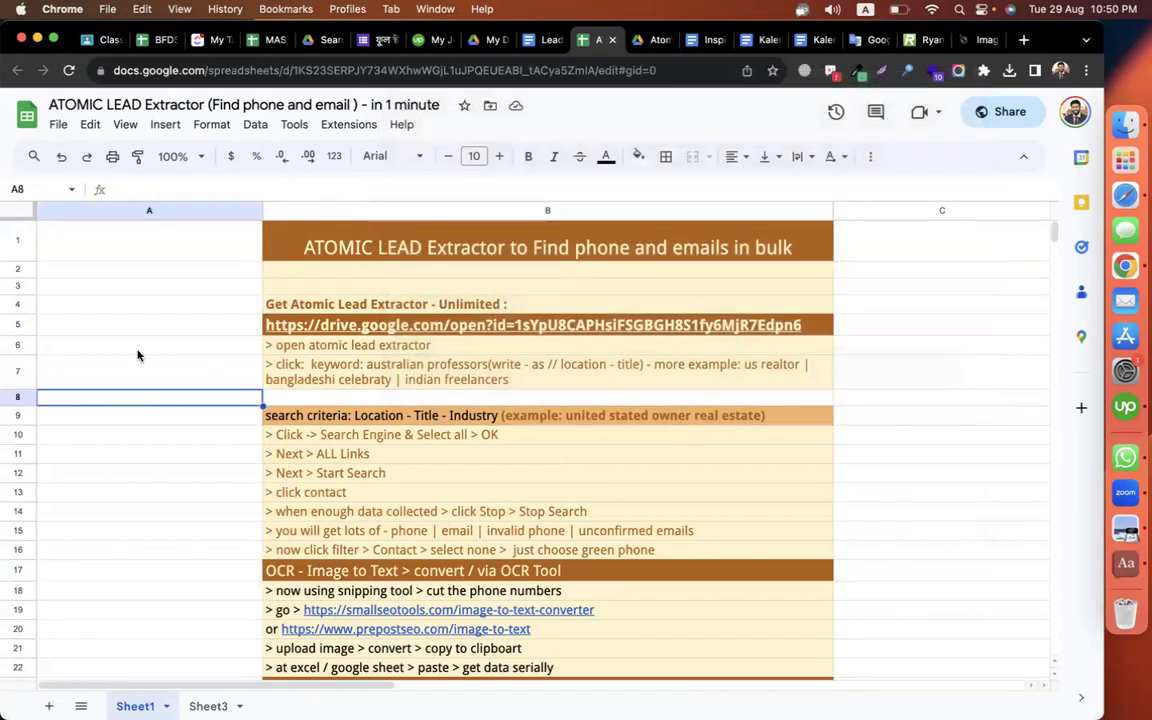
{"action": "left_click", "coordinate": [58, 124]}
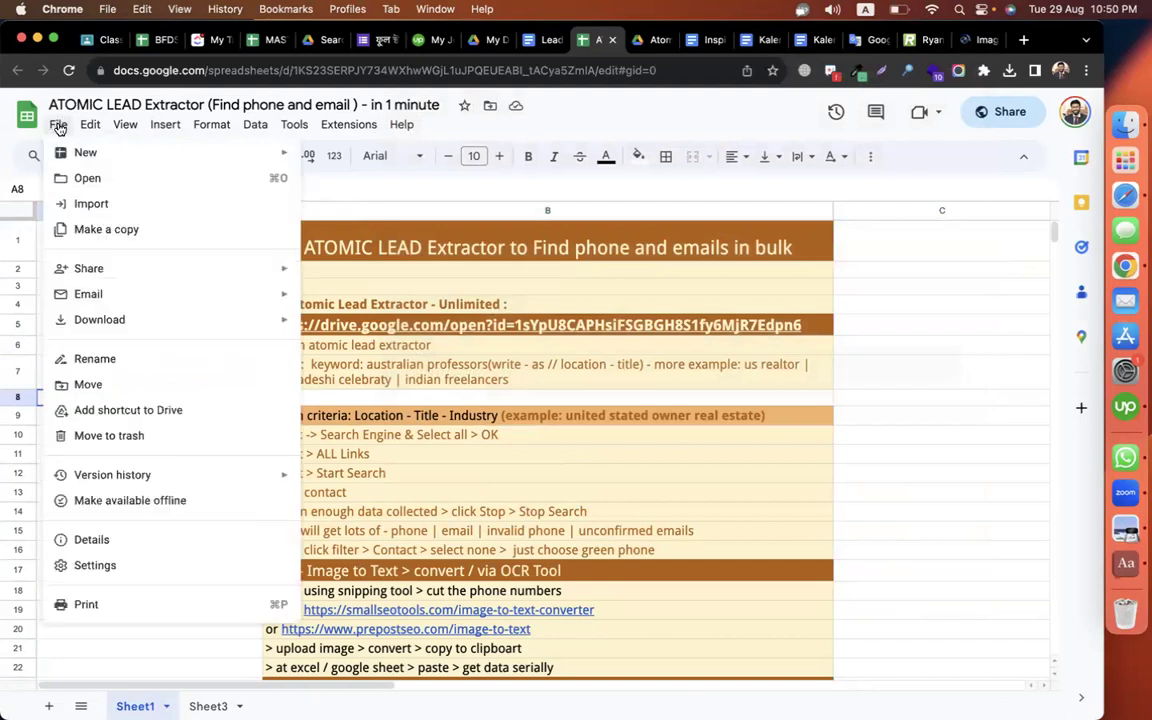
{"action": "left_click", "coordinate": [100, 229]}
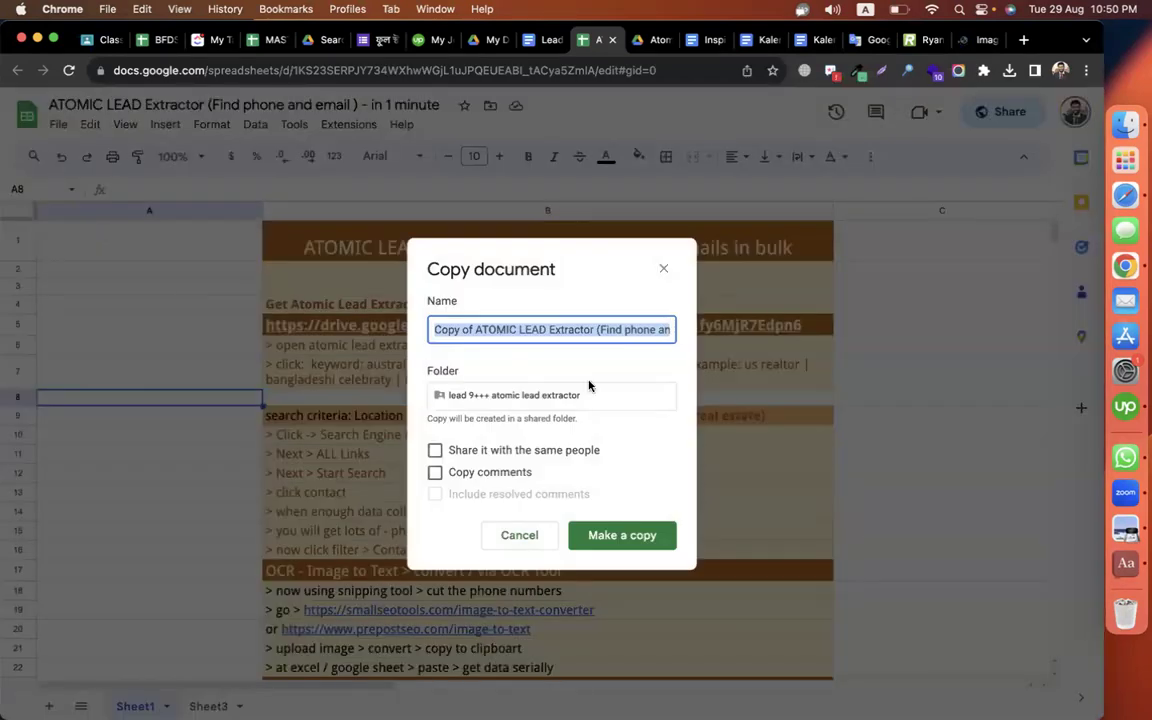
{"action": "left_click", "coordinate": [519, 535]}
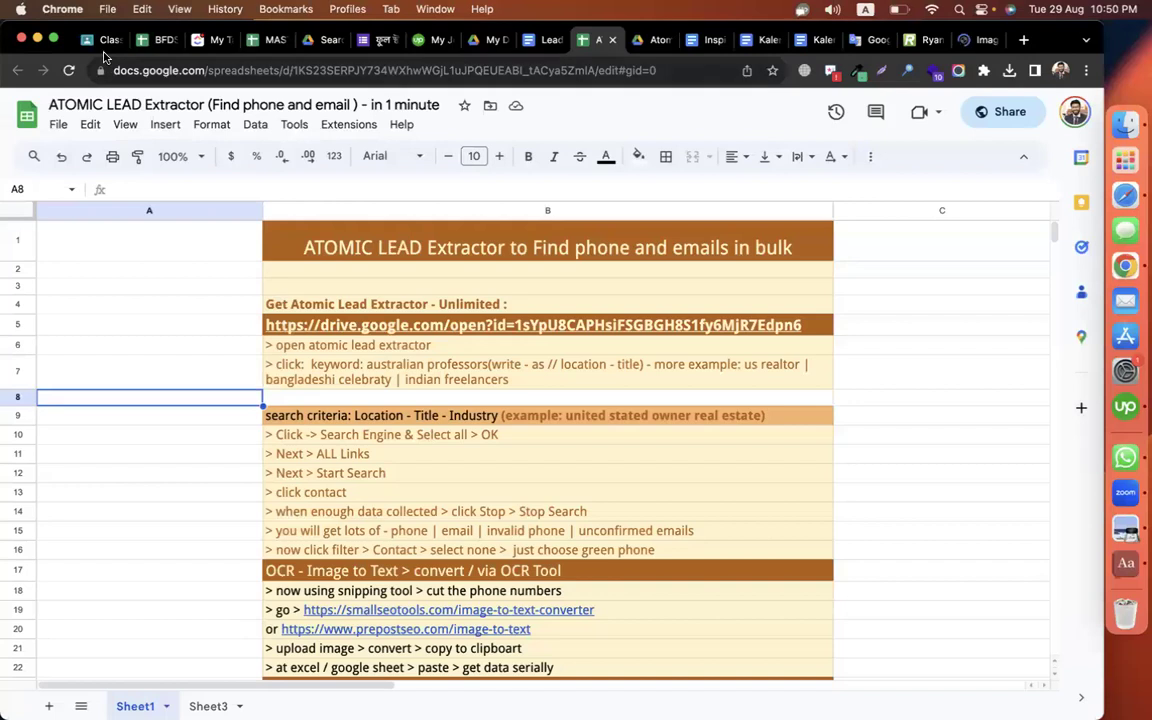
Switch to Google Classroom and open the classwork of the CMBD-209(Lead Generation) class
{"action": "left_click", "coordinate": [100, 42]}
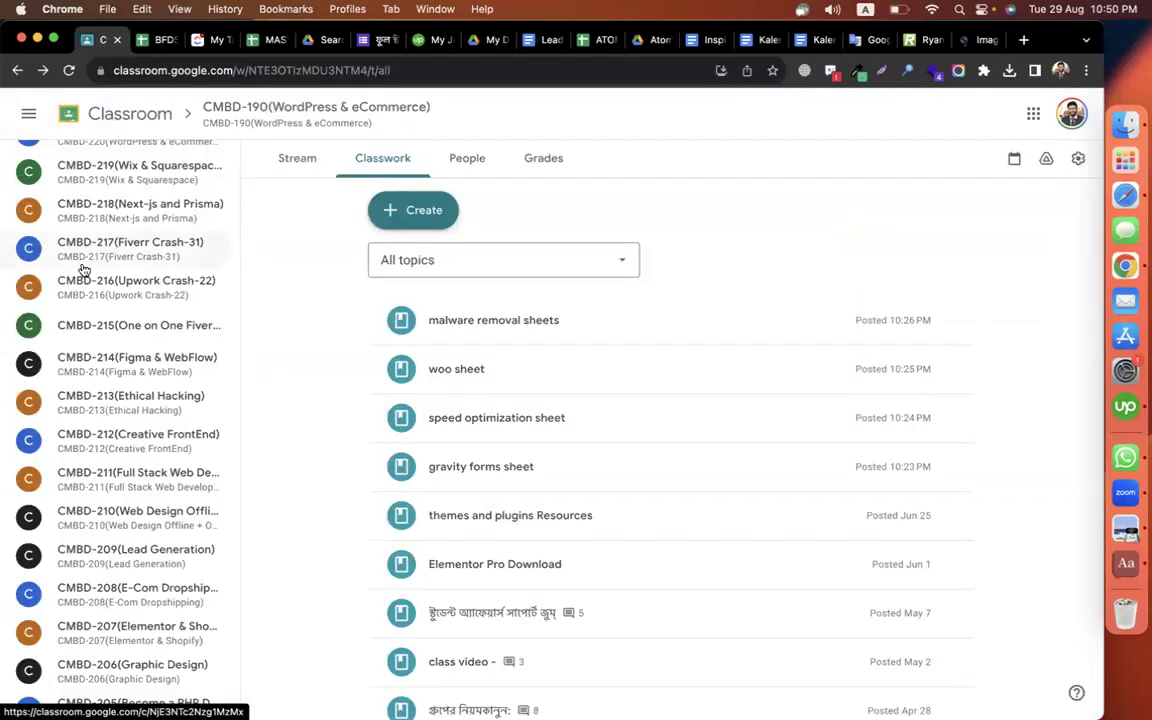
{"action": "scroll", "coordinate": [84, 270], "scroll_direction": "up", "scroll_amount": 5}
{"action": "scroll", "coordinate": [118, 465], "scroll_direction": "down", "scroll_amount": 6}
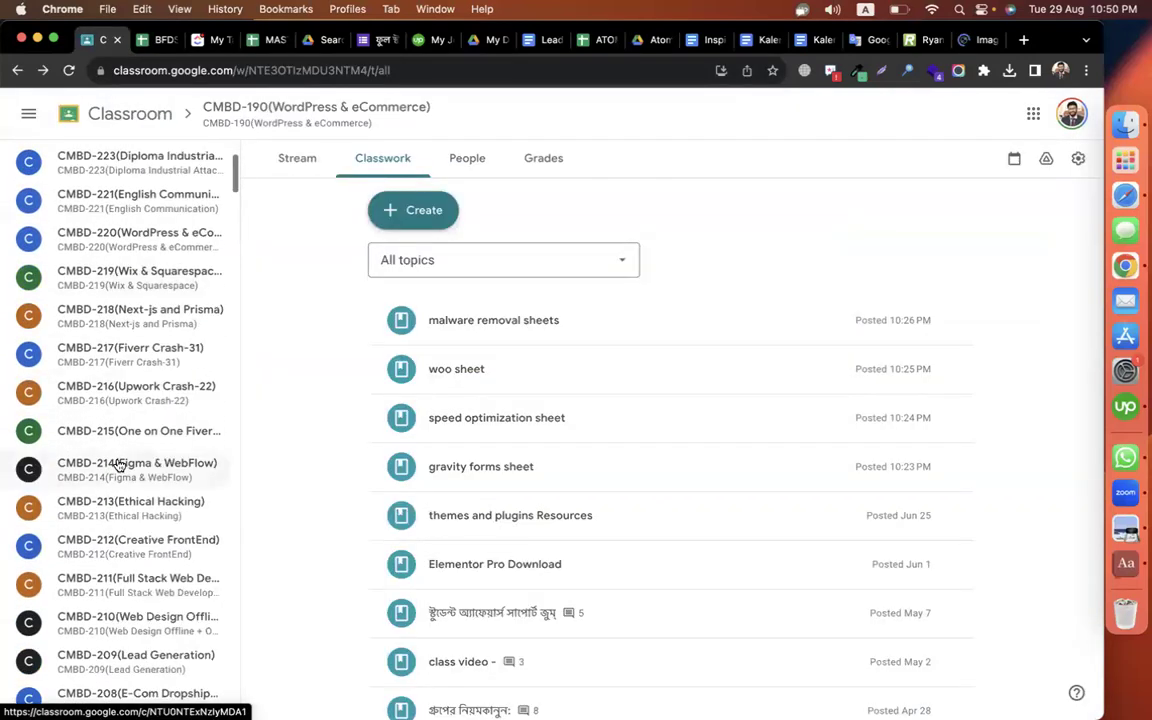
{"action": "scroll", "coordinate": [118, 465], "scroll_direction": "down", "scroll_amount": 4}
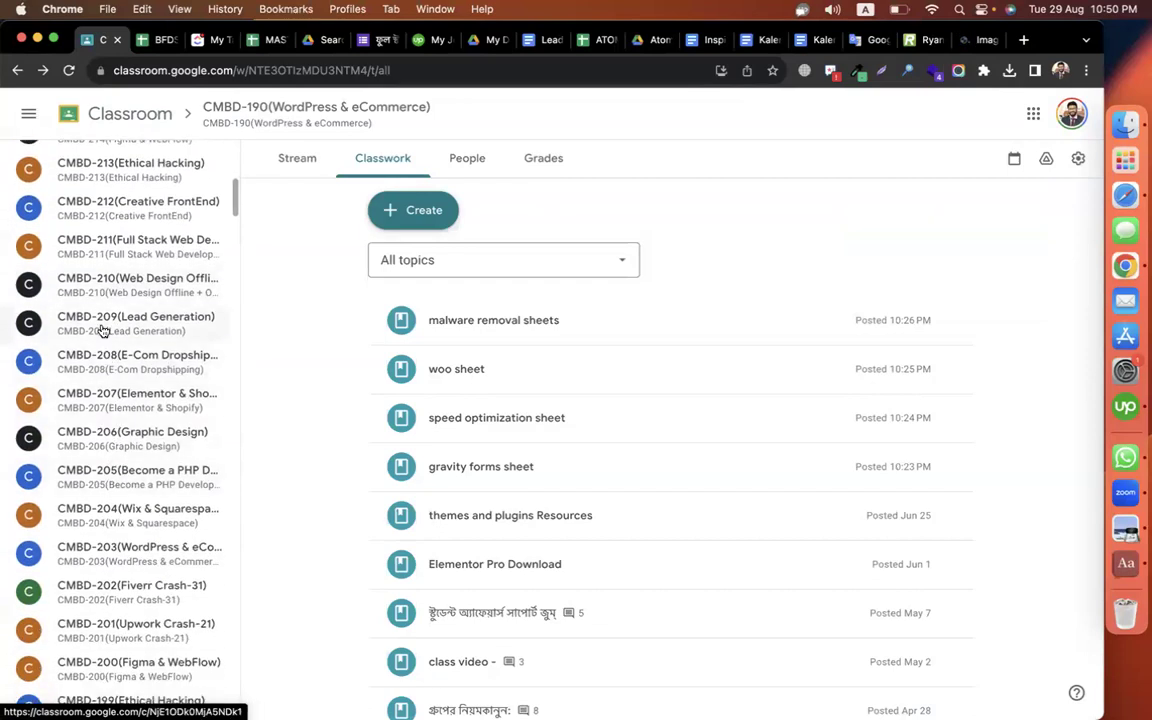
{"action": "left_click", "coordinate": [101, 329]}
{"action": "left_click", "coordinate": [383, 158]}
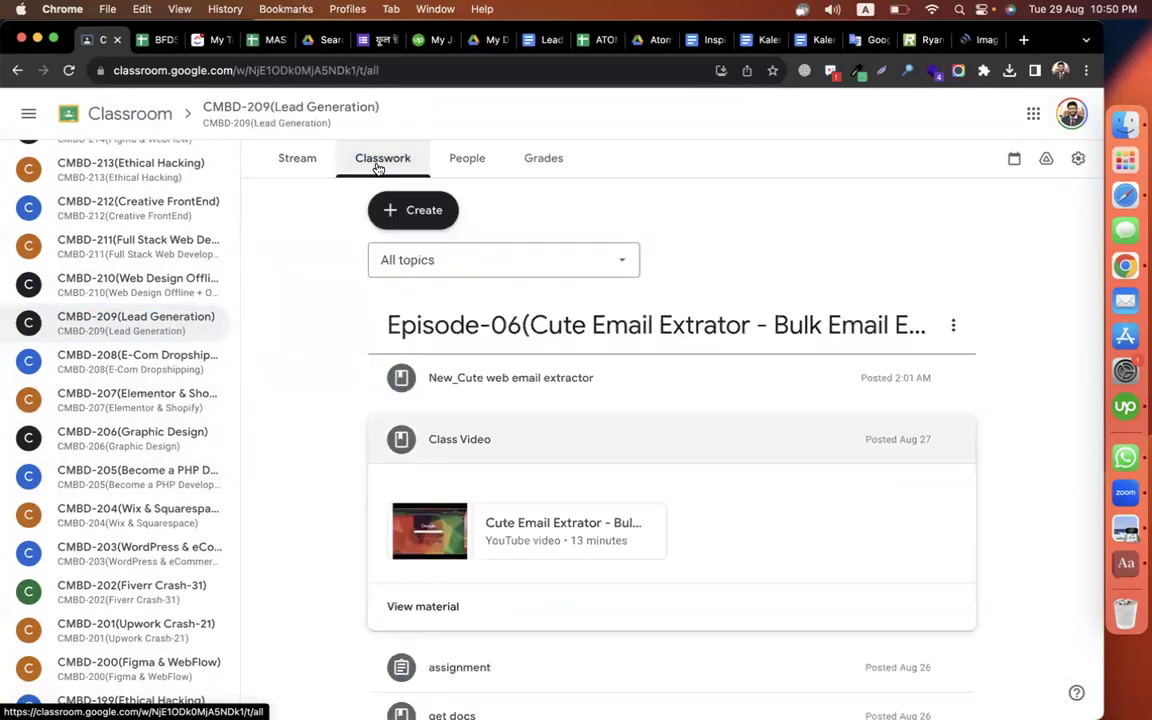
Add the topic "Episode-07(Atomic Lead Extractor - Get emails from google search)" to the classwork
{"action": "left_click", "coordinate": [410, 212]}
{"action": "left_click", "coordinate": [447, 467]}
{"action": "left_click", "coordinate": [581, 406]}
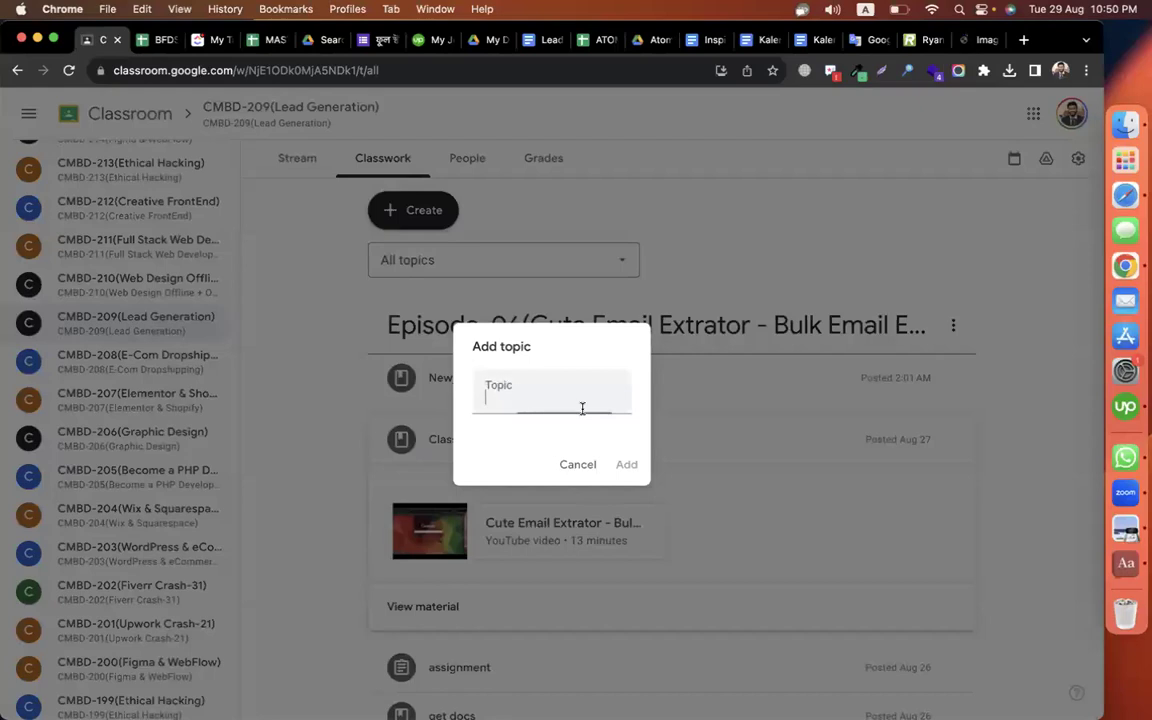
{"action": "type", "text": "Episode-07"}
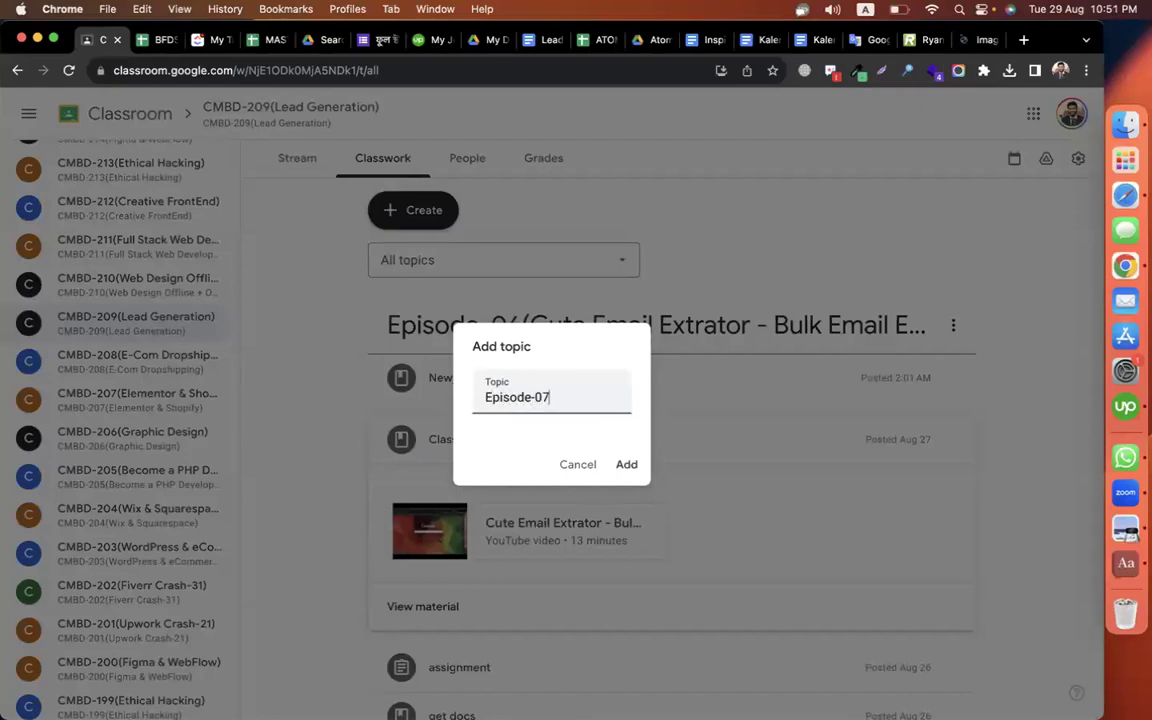
{"action": "type", "text": "(Atomic Lead"}
{"action": "type", "text": " Extractor"}
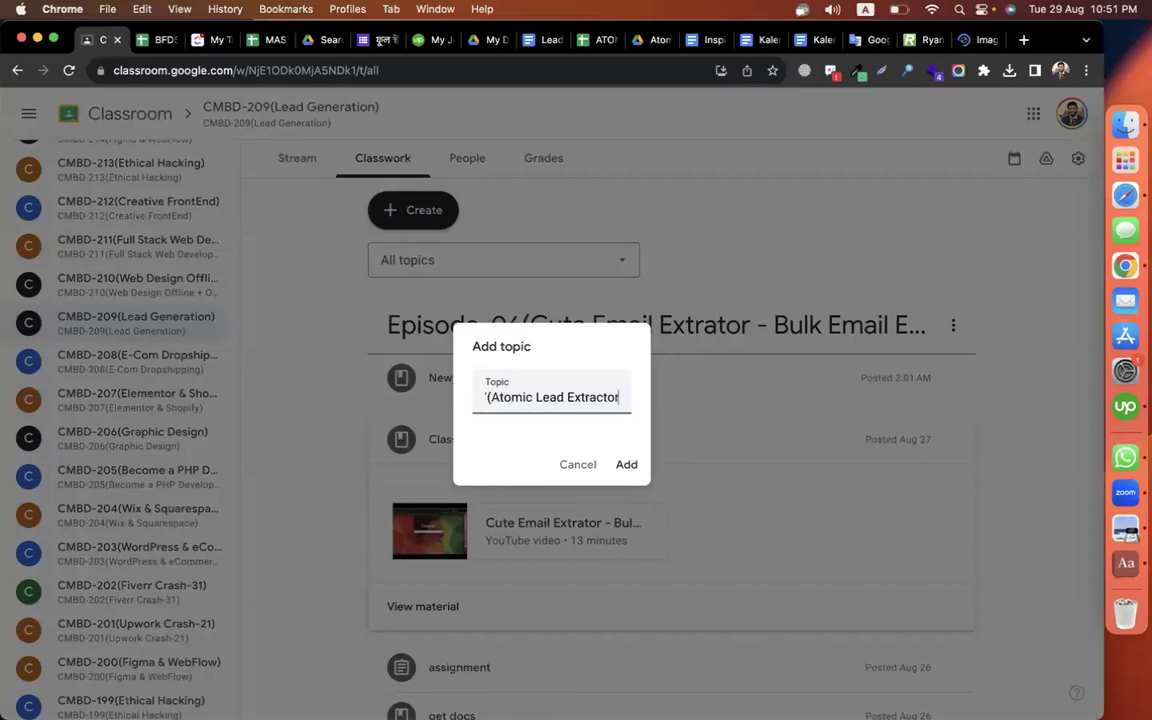
{"action": "type", "text": " - Ge"}
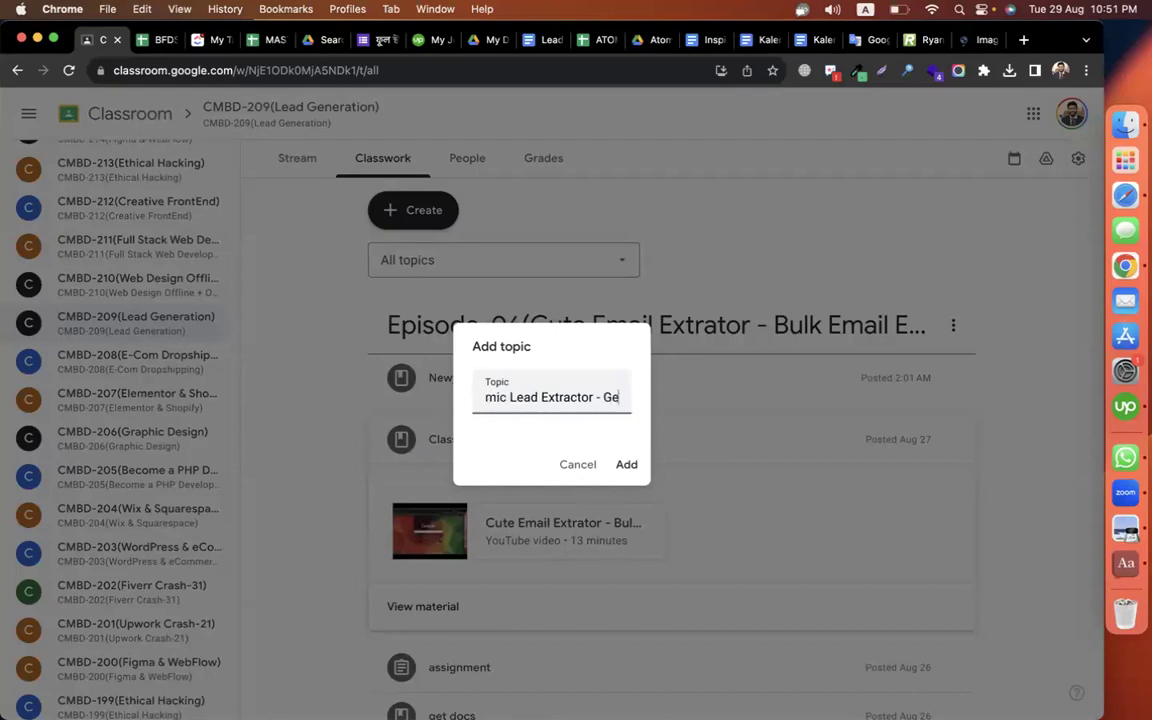
{"action": "type", "text": "t emails from "}
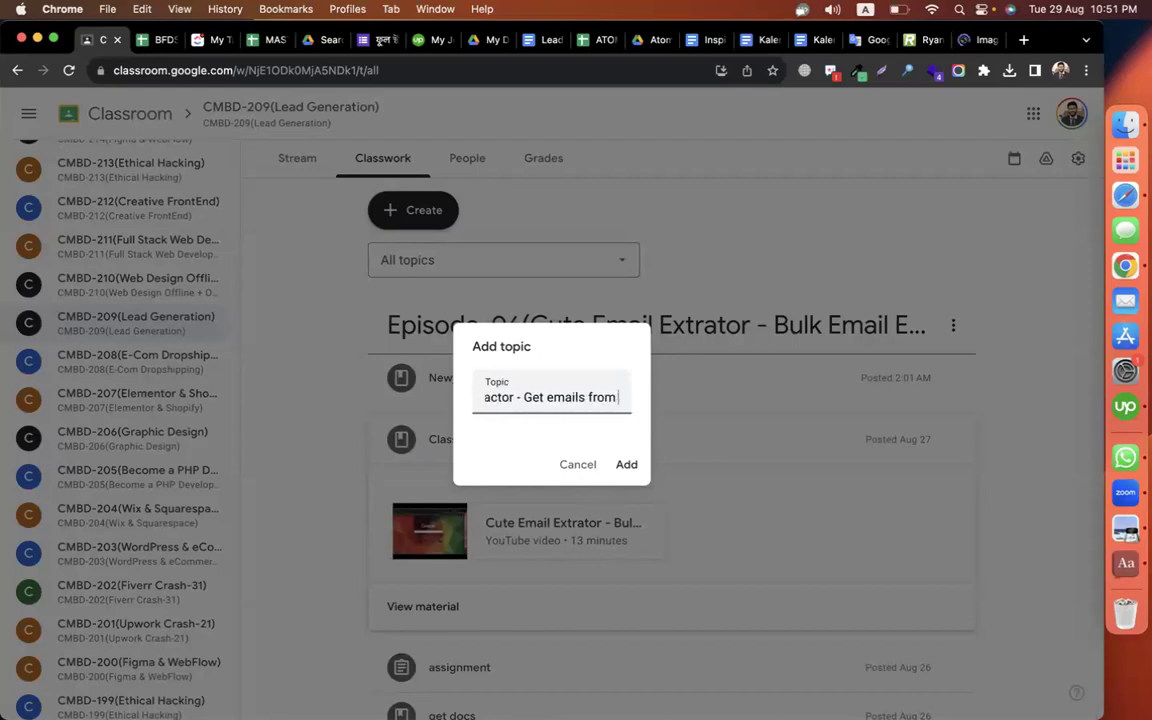
{"action": "type", "text": "google search)"}
{"action": "key", "text": "Return"}
Post a material titled "get sheet" with the copied spreadsheet address as its description under the Episode-07 topic
{"action": "left_click", "coordinate": [409, 223]}
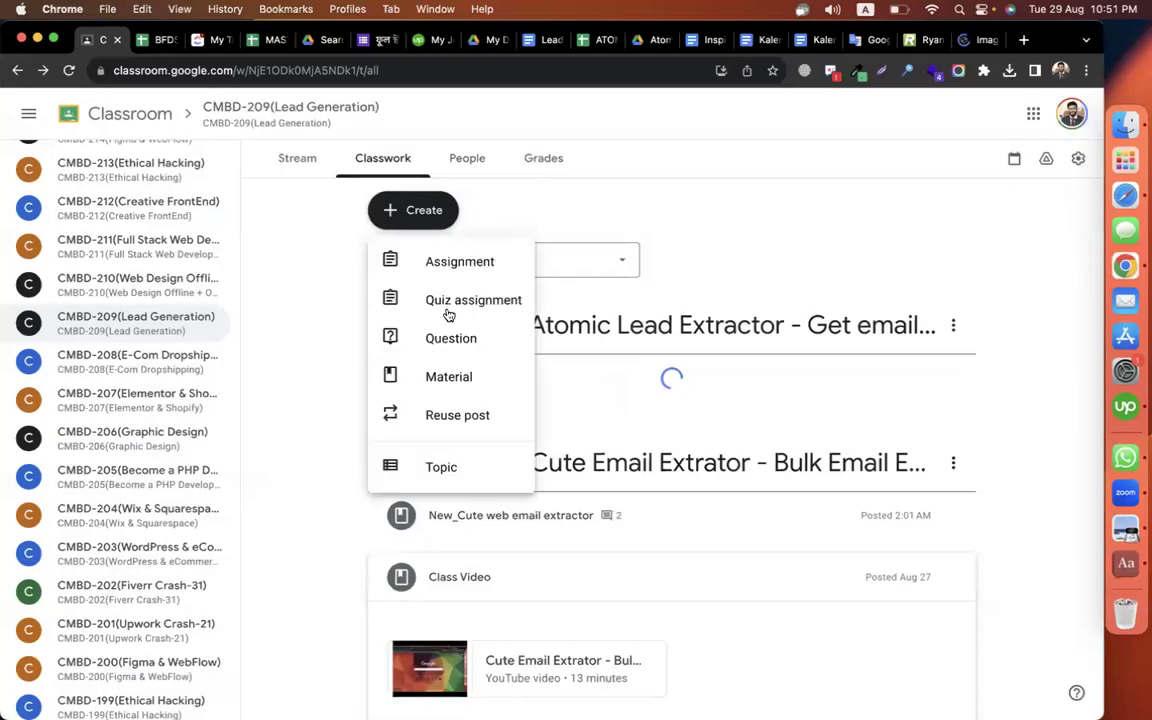
{"action": "left_click", "coordinate": [442, 373]}
{"action": "type", "text": "get sheet"}
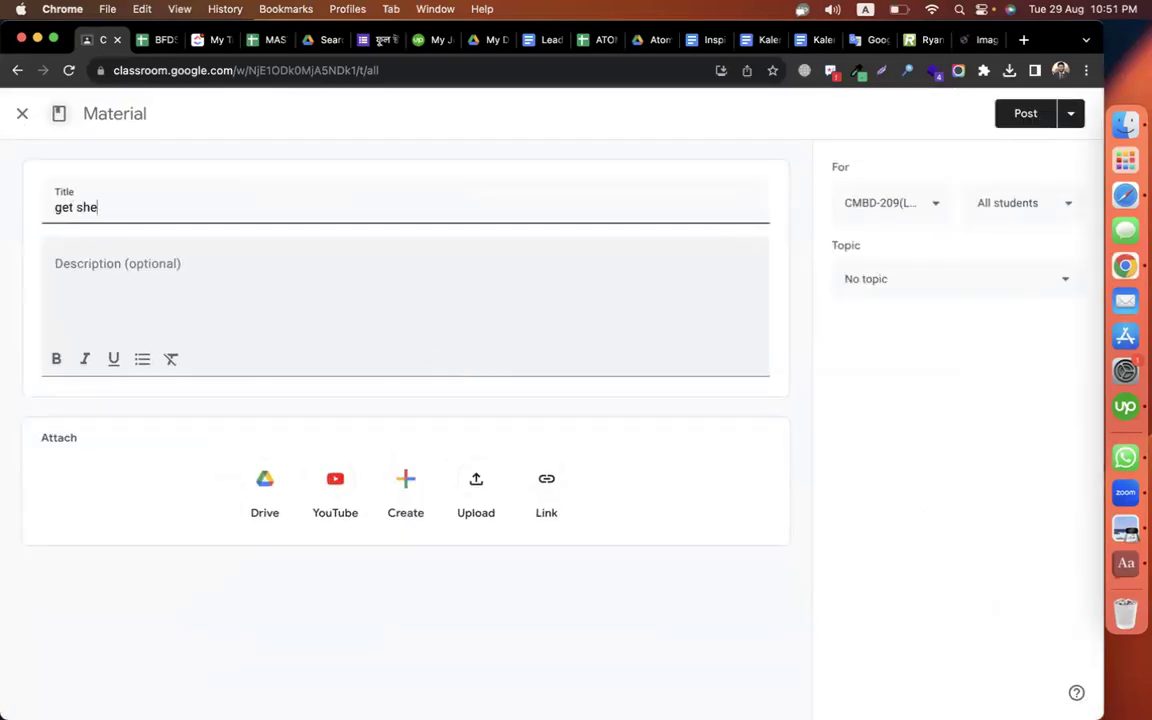
{"action": "left_click", "coordinate": [378, 301]}
{"action": "key", "text": "super+v"}
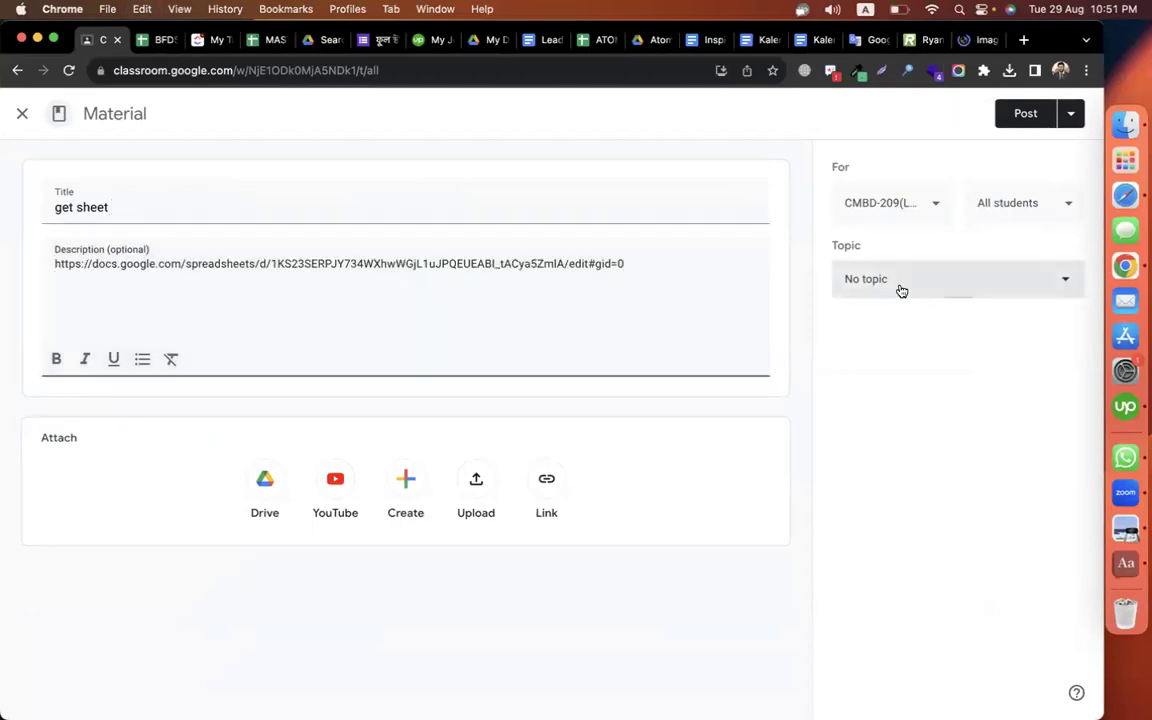
{"action": "left_click", "coordinate": [900, 290]}
{"action": "left_click", "coordinate": [956, 527]}
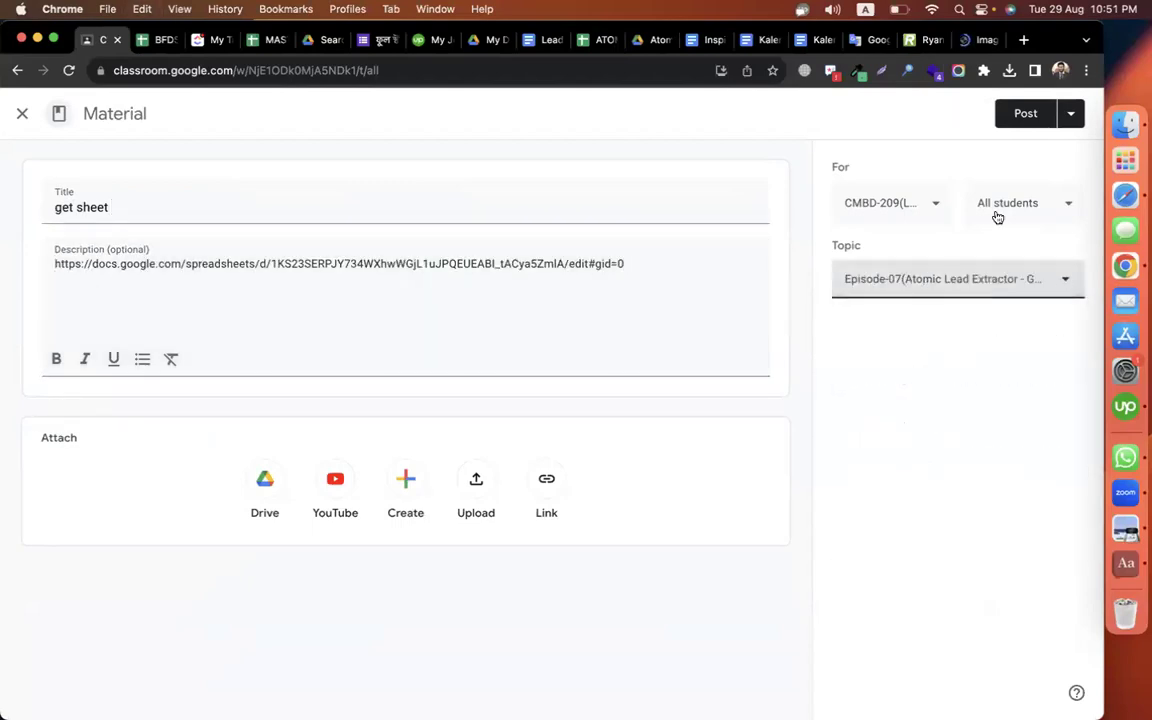
{"action": "left_click", "coordinate": [1025, 113]}
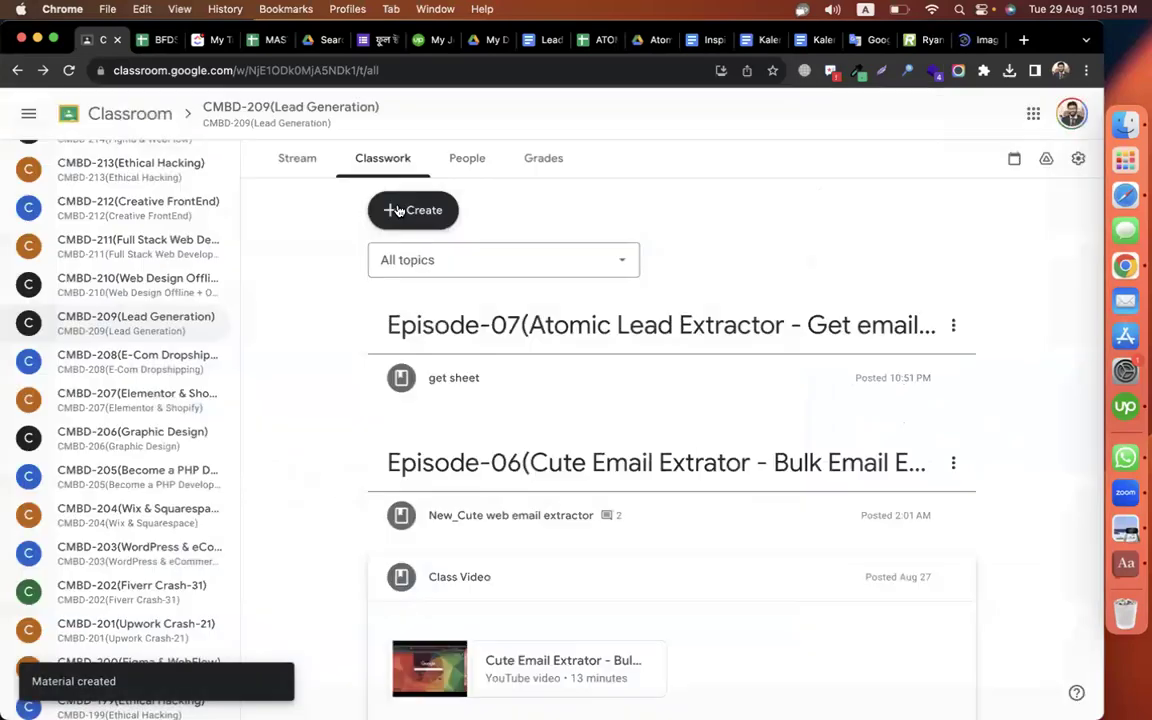
Create a new assignment titled "assignment - atomic" in the Lead Generation class
{"action": "left_click", "coordinate": [410, 208]}
{"action": "left_click", "coordinate": [468, 257]}
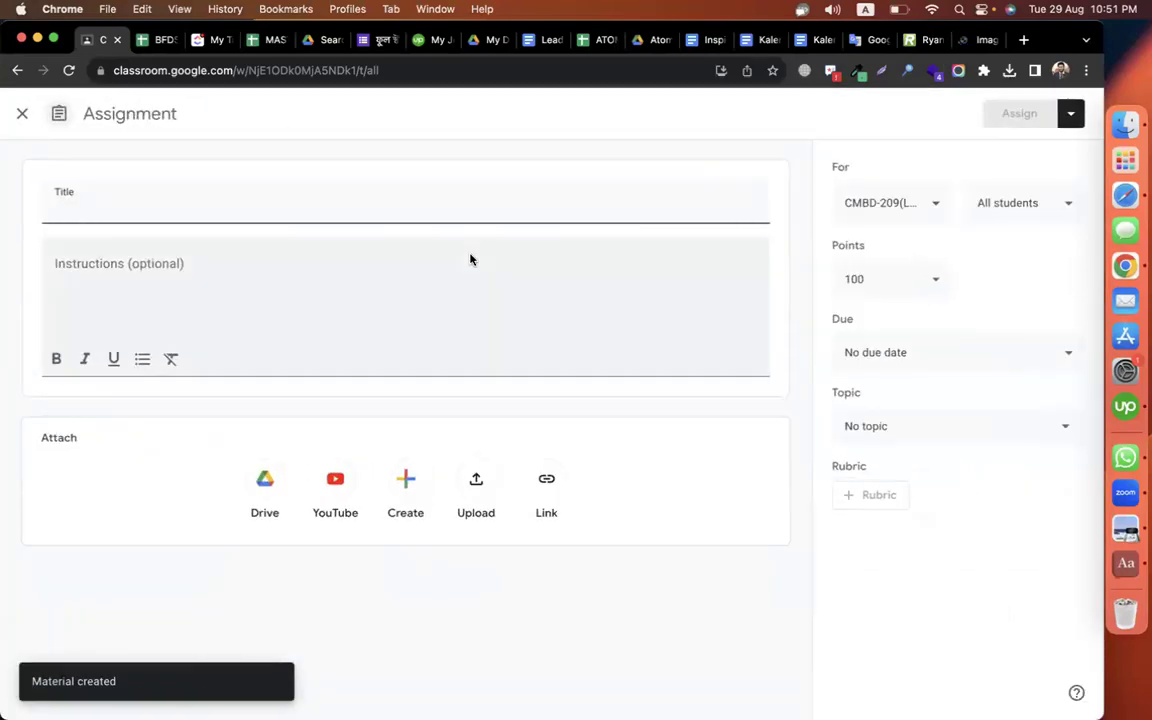
{"action": "type", "text": "assignment - atomic"}
Enter the assignment instructions "find 100 email list of "real estate agent in usa" or "realor in usa" and submit in an excel"
{"action": "left_click", "coordinate": [383, 288]}
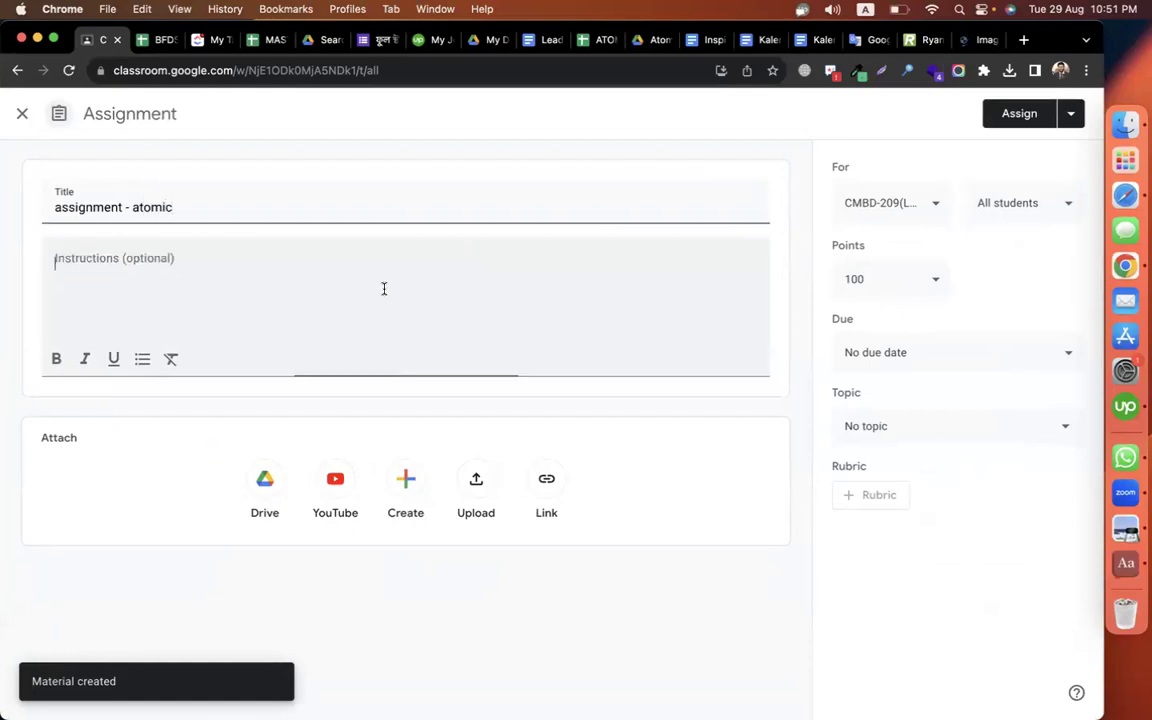
{"action": "type", "text": "find 100 "}
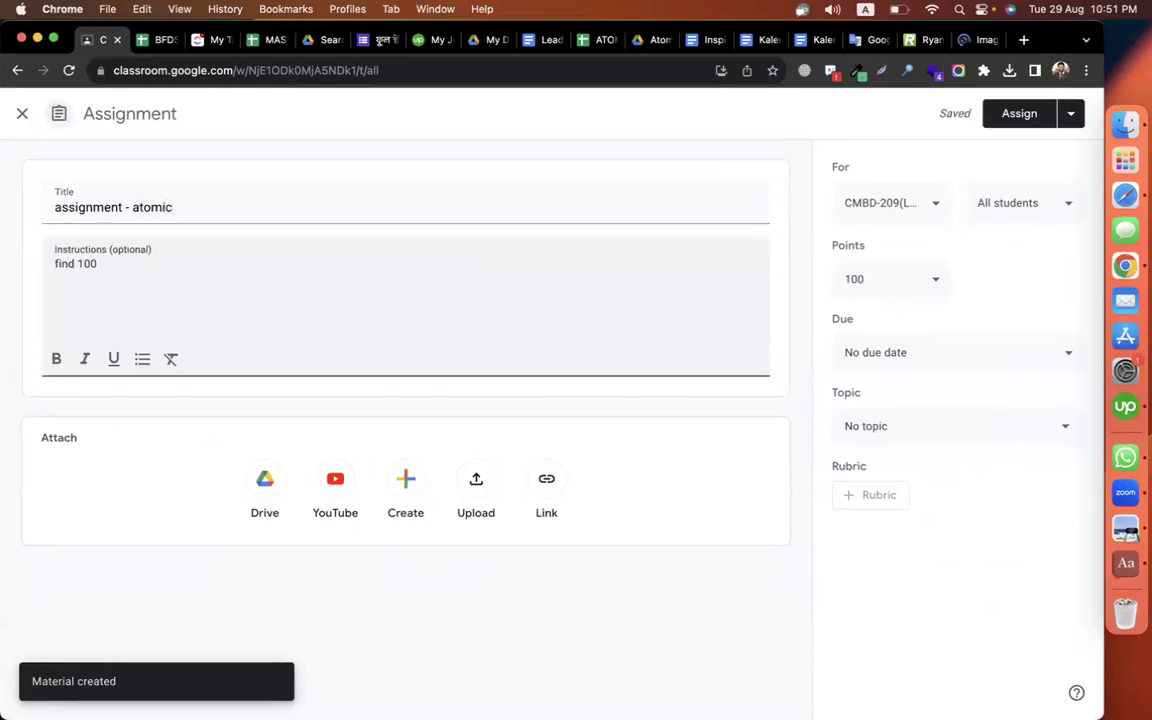
{"action": "type", "text": "email"}
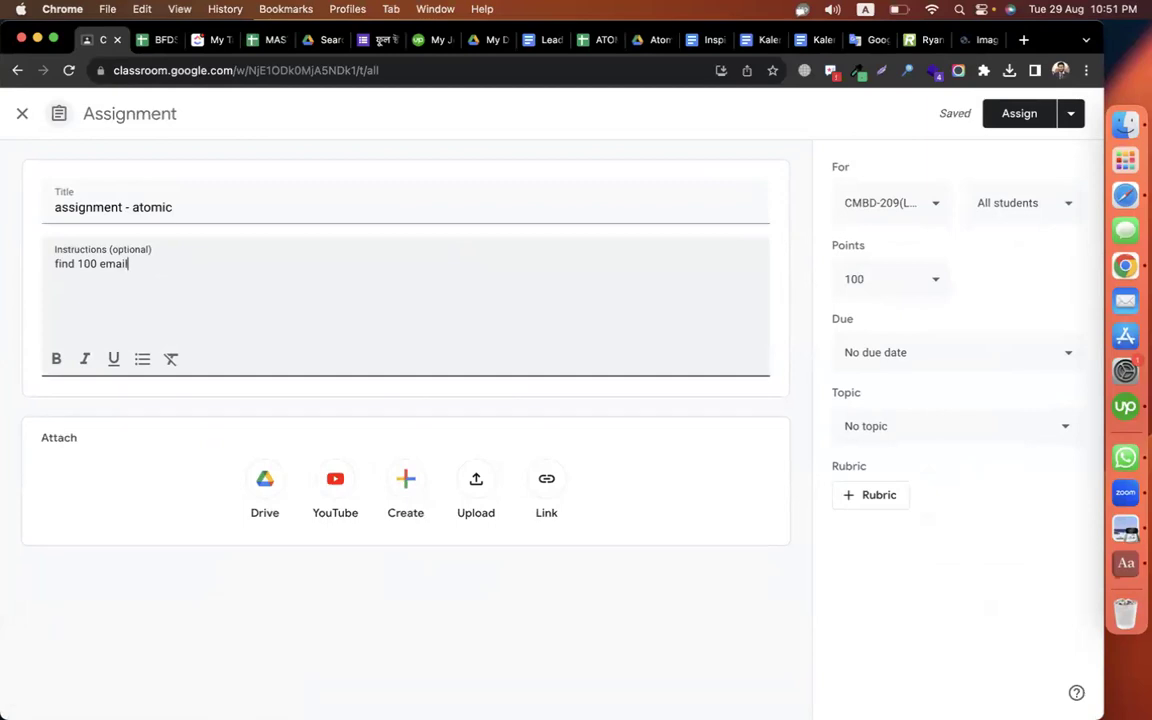
{"action": "type", "text": " list of \"real estate agen"}
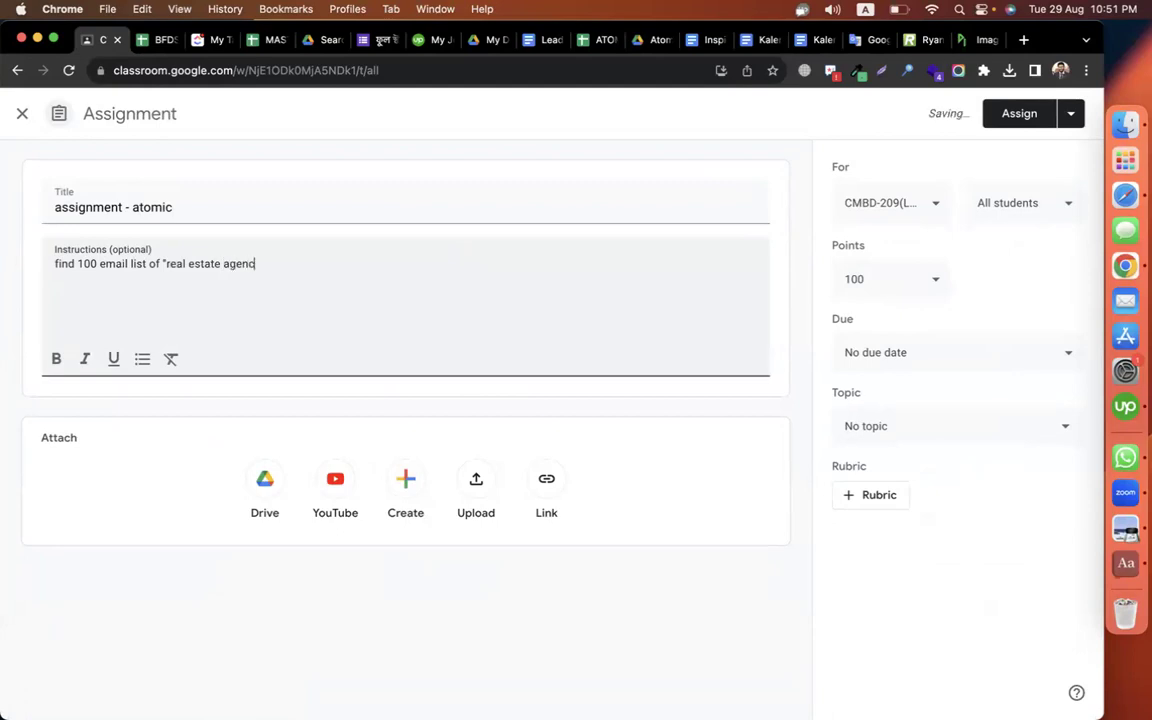
{"action": "type", "text": "t in usa\" or \"realor"}
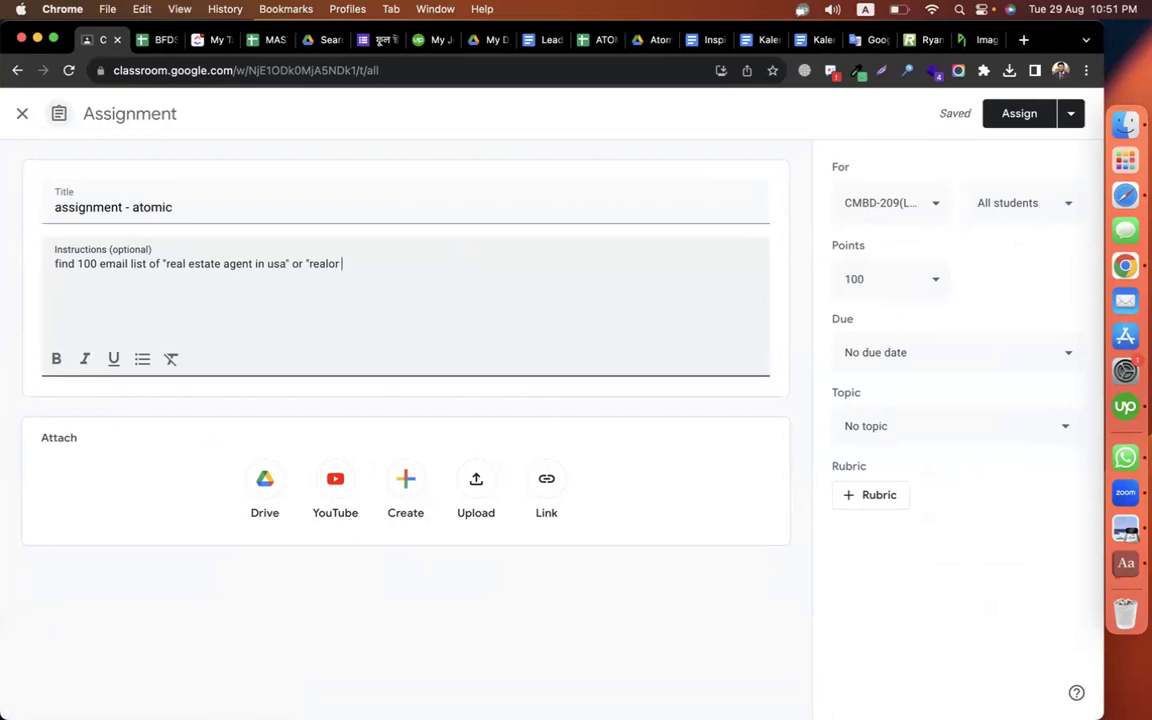
{"action": "type", "text": " i usa\""}
{"action": "left_click", "coordinate": [344, 264]}
{"action": "type", "text": "n usa"}
{"action": "left_click", "coordinate": [455, 267]}
{"action": "type", "text": "and submit in an e"}
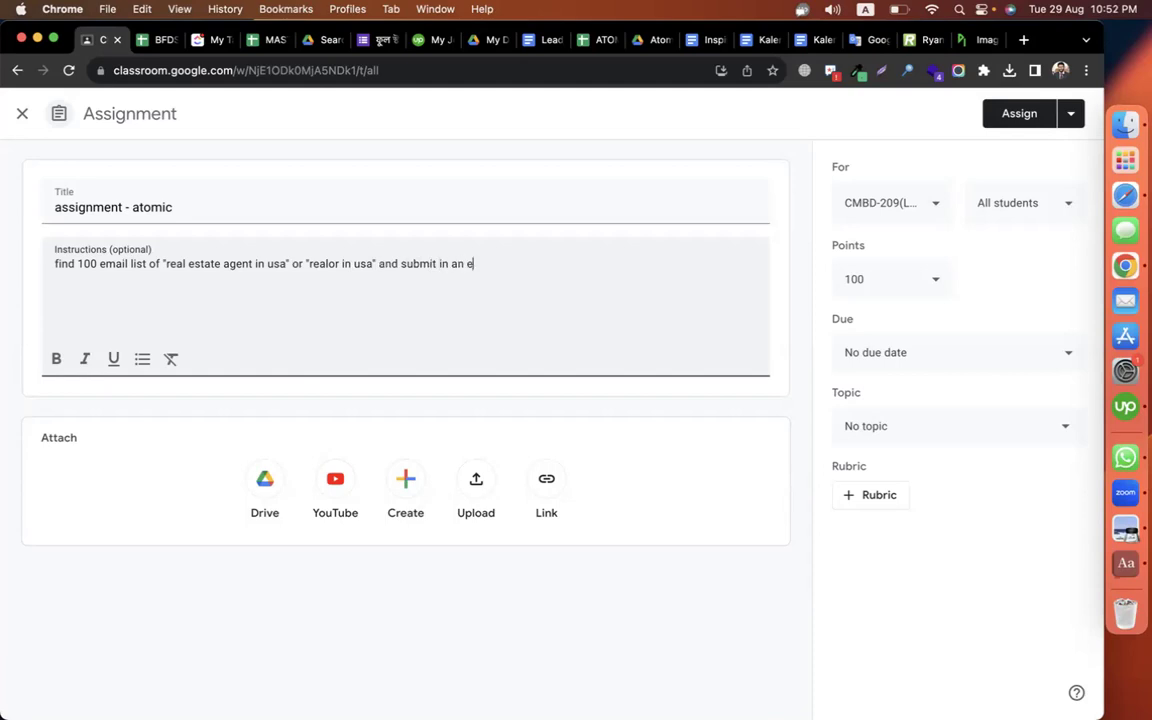
Assign the Episode-07(Atomic Lead Extractor) topic to the assignment
{"action": "left_click", "coordinate": [895, 432]}
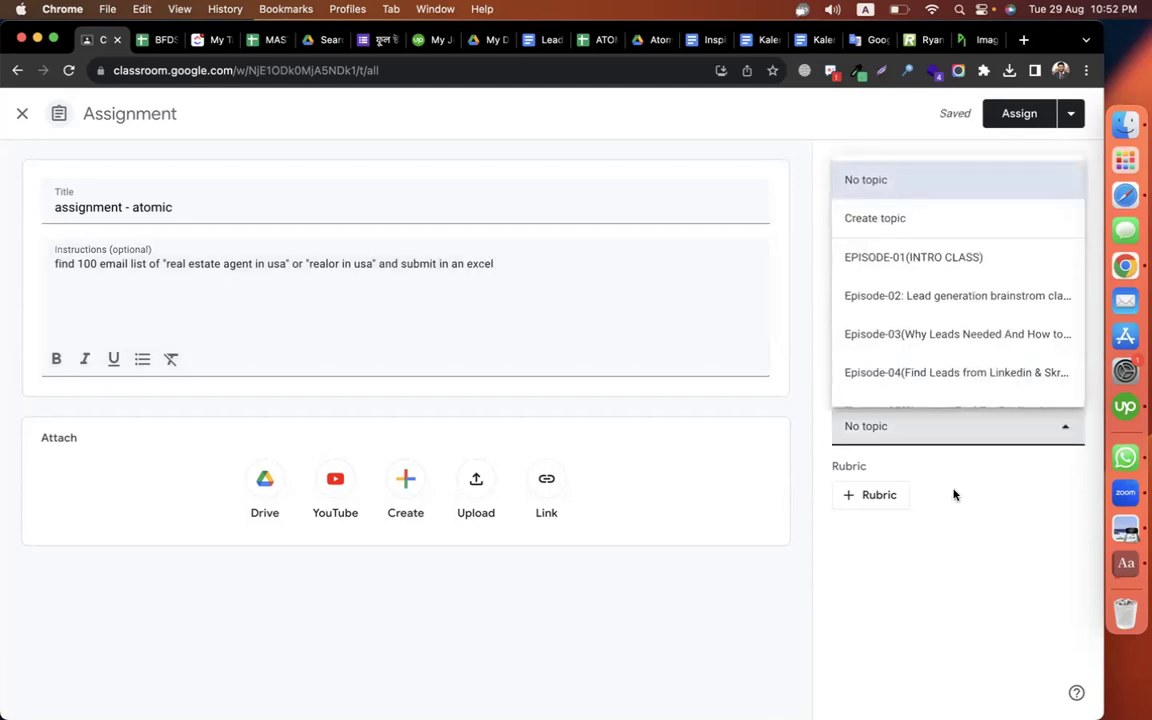
{"action": "scroll", "coordinate": [935, 305], "scroll_direction": "down", "scroll_amount": 3}
{"action": "left_click", "coordinate": [956, 385]}
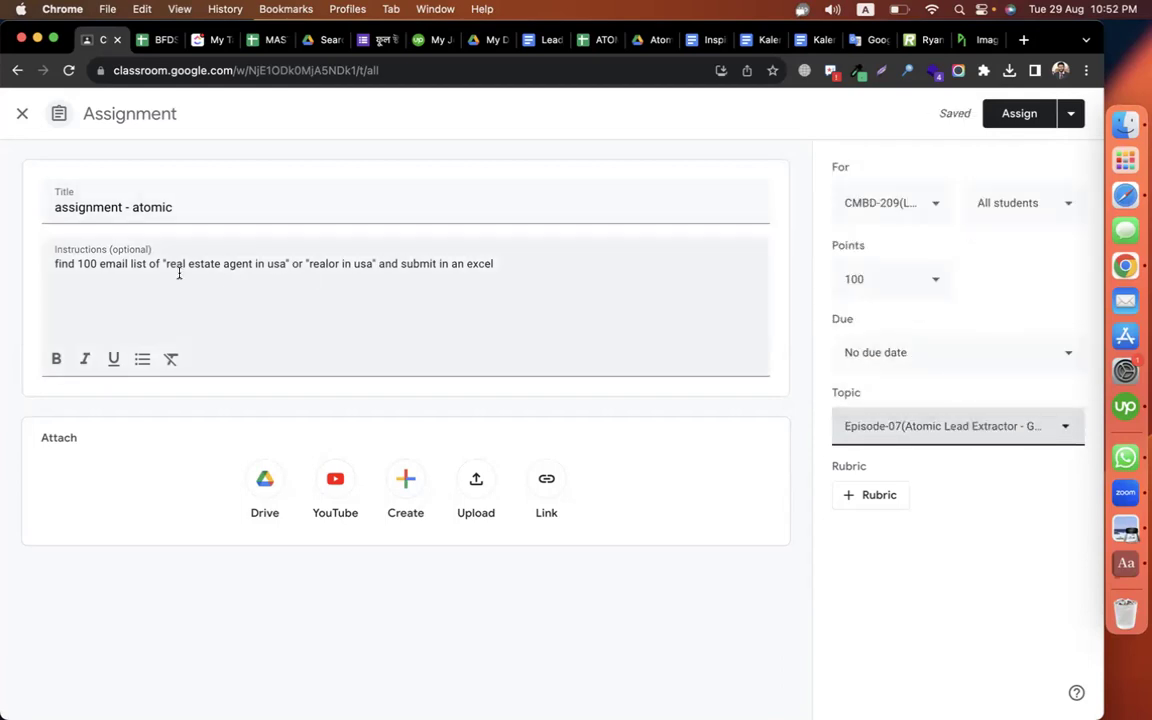
Add the lines "- restaurant owners" and "- attorneys in usa" below the assignment instructions, followed by a new dashed line
{"action": "left_click_drag", "start_coordinate": [166, 266], "coordinate": [214, 266]}
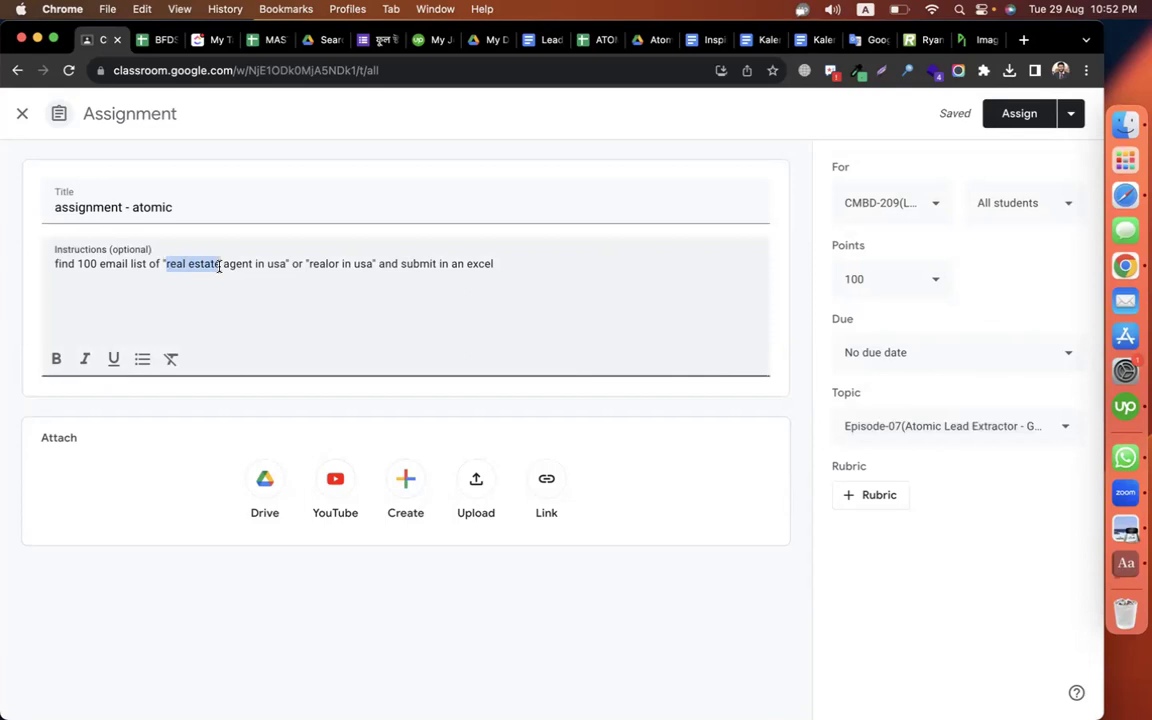
{"action": "left_click", "coordinate": [267, 265]}
{"action": "triple_click", "coordinate": [262, 265]}
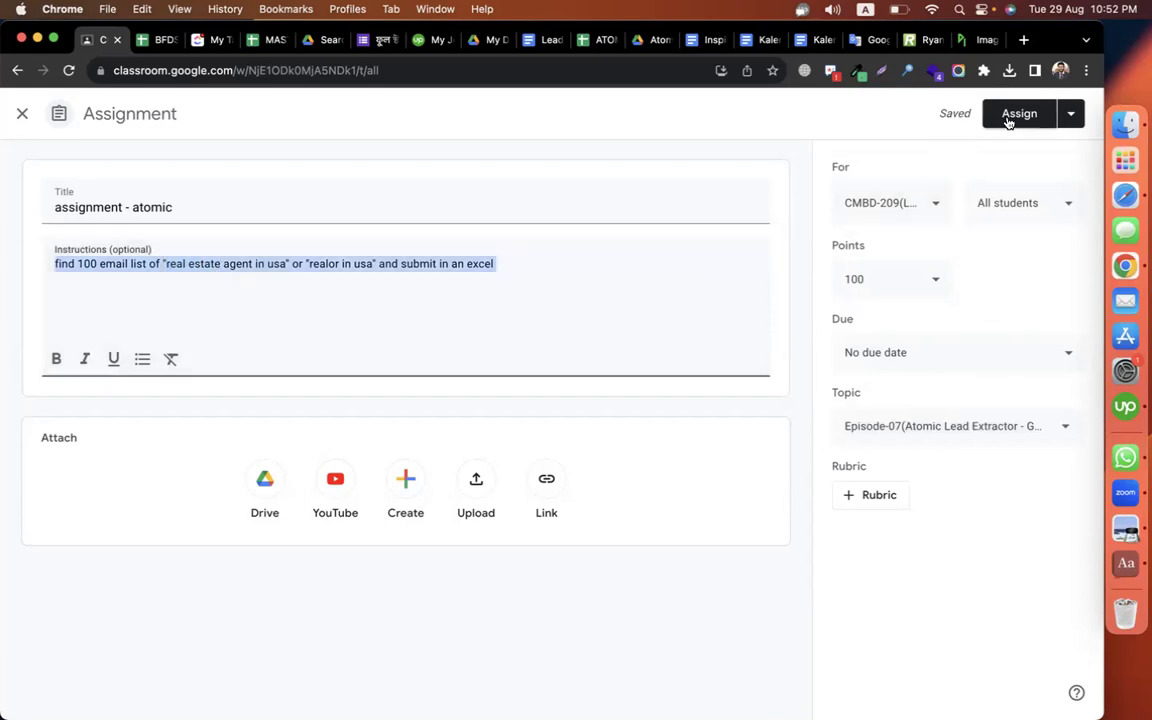
{"action": "left_click", "coordinate": [578, 272]}
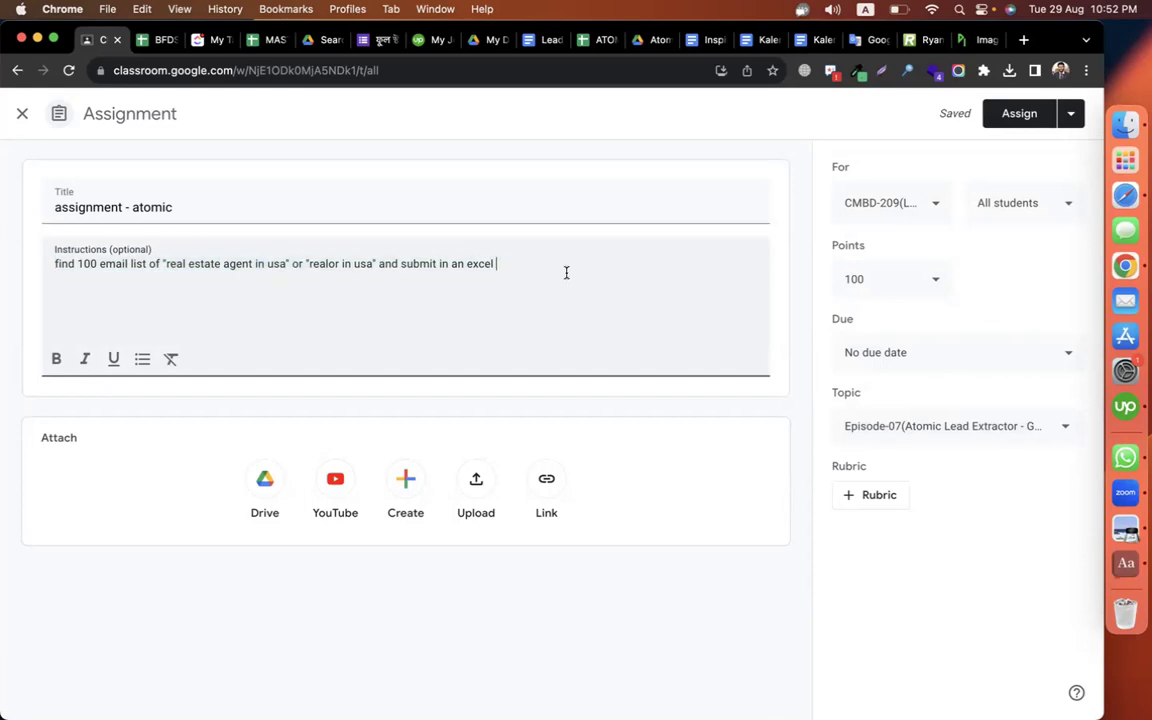
{"action": "type", "text": "-"}
{"action": "type", "text": " restaurant ow"}
{"action": "type", "text": "t"}
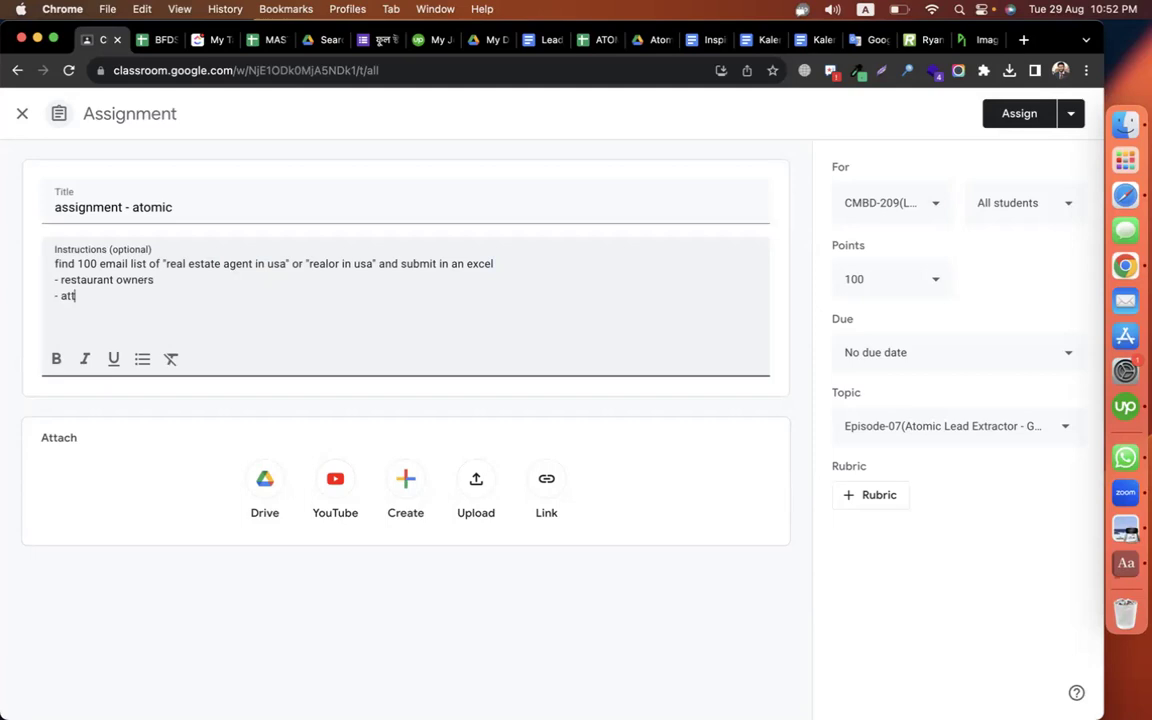
{"action": "type", "text": "orneys in usa"}
{"action": "key", "text": "Return"}
{"action": "type", "text": "-"}
{"action": "key", "text": "BackSpace"}
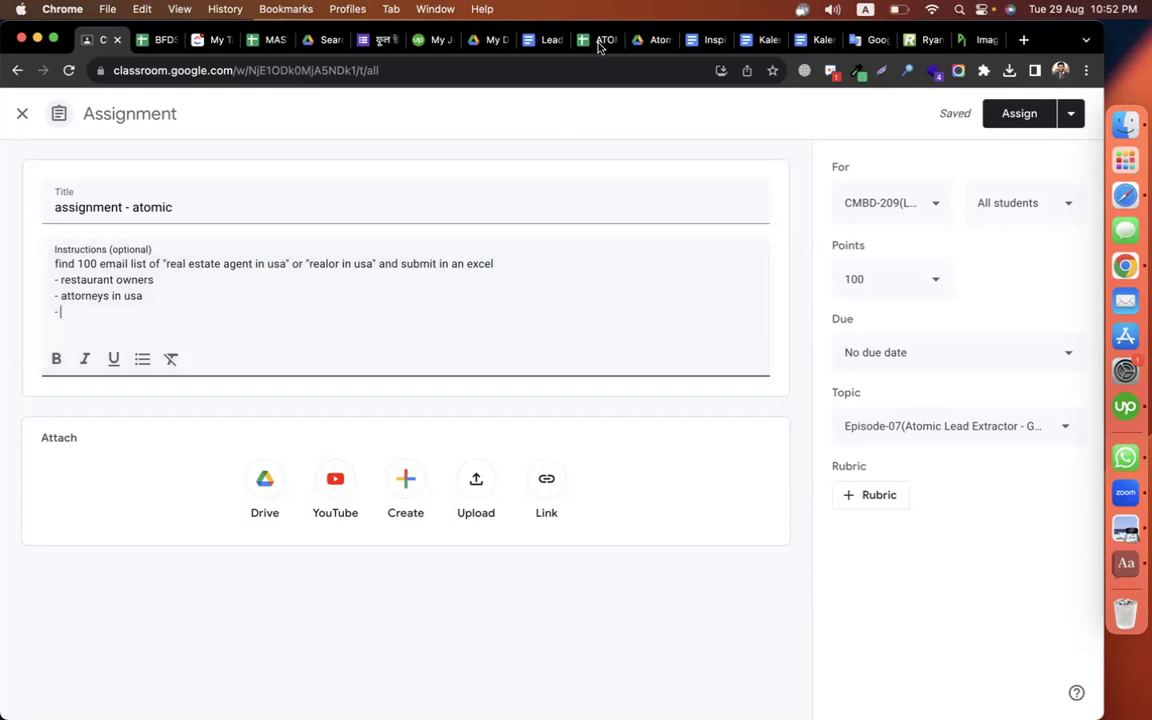
Replace the woocommerce search in Google Drive with "lead gener" to look for lead generation files
{"action": "left_click", "coordinate": [640, 40]}
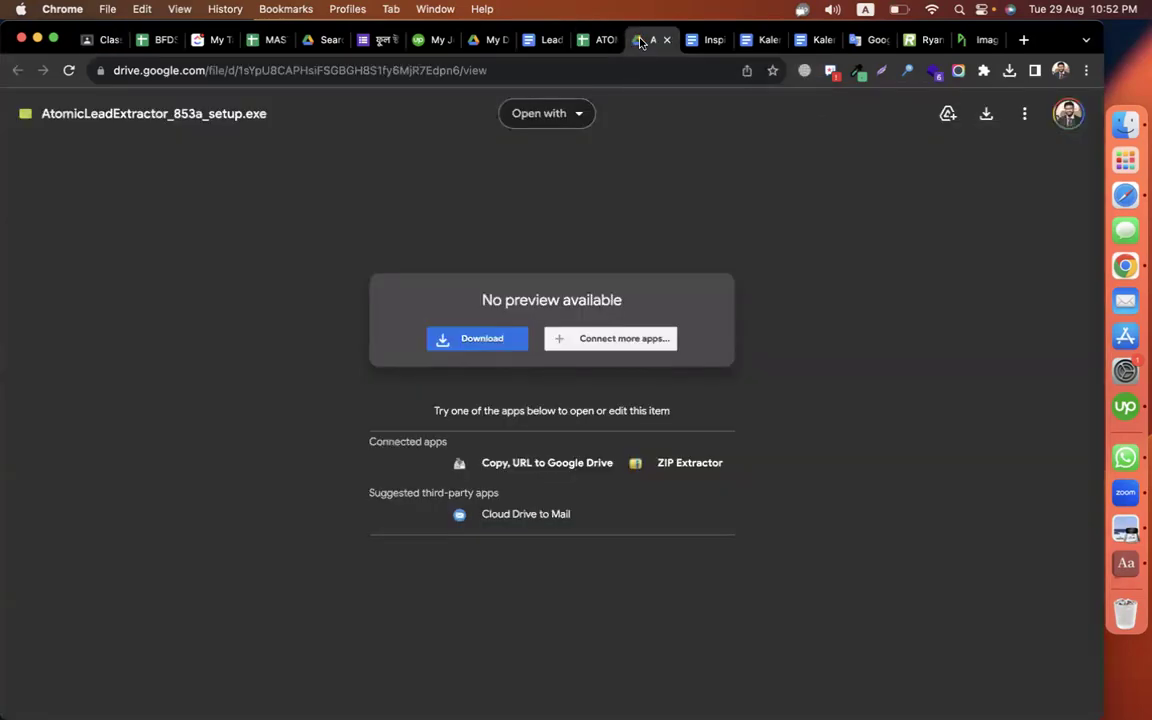
{"action": "left_click", "coordinate": [318, 40]}
{"action": "left_click", "coordinate": [329, 104]}
{"action": "key", "text": "super+a"}
{"action": "key", "text": "BackSpace"}
{"action": "type", "text": "lead"}
{"action": "type", "text": "genert"}
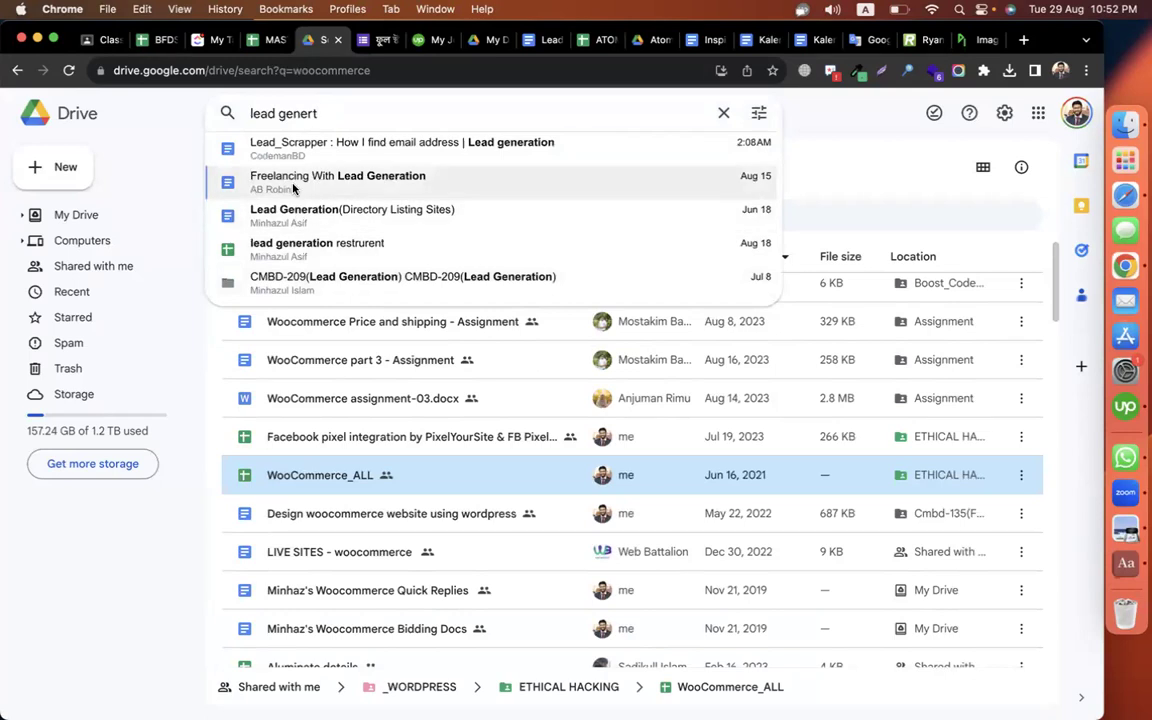
{"action": "key", "text": "BackSpace"}
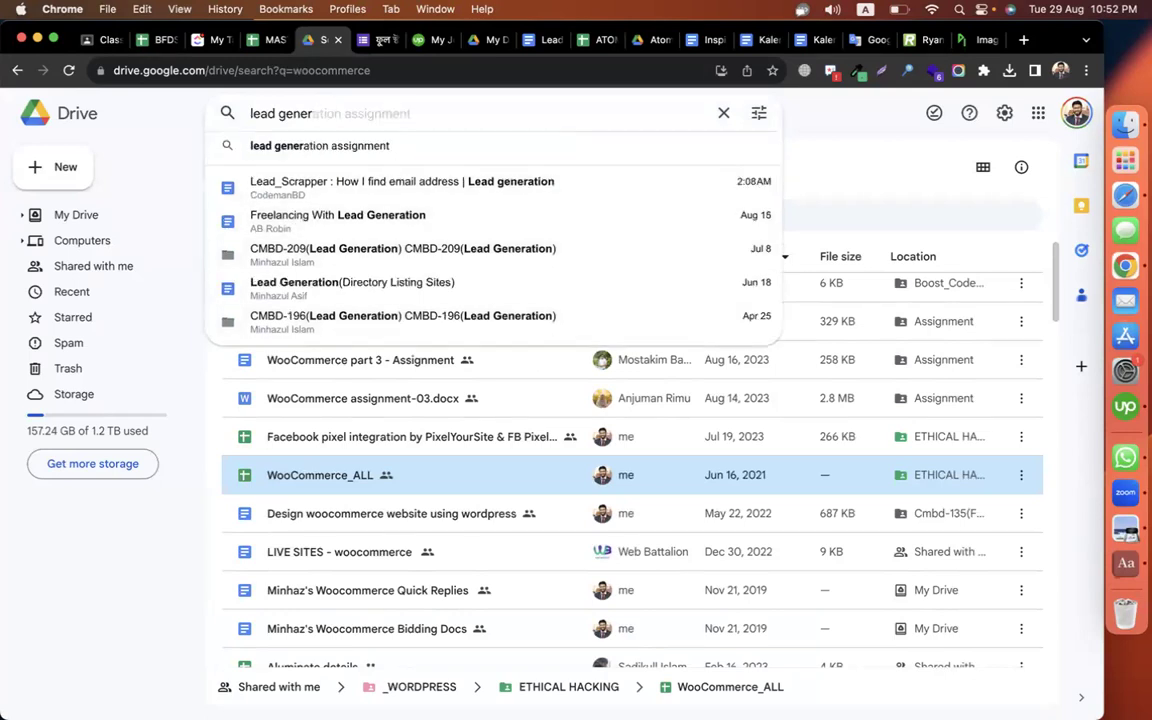
Switch to the other Google Drive account and open the LeadScrapper.com folder in My Drive
{"action": "key", "text": "ctrl+Right"}
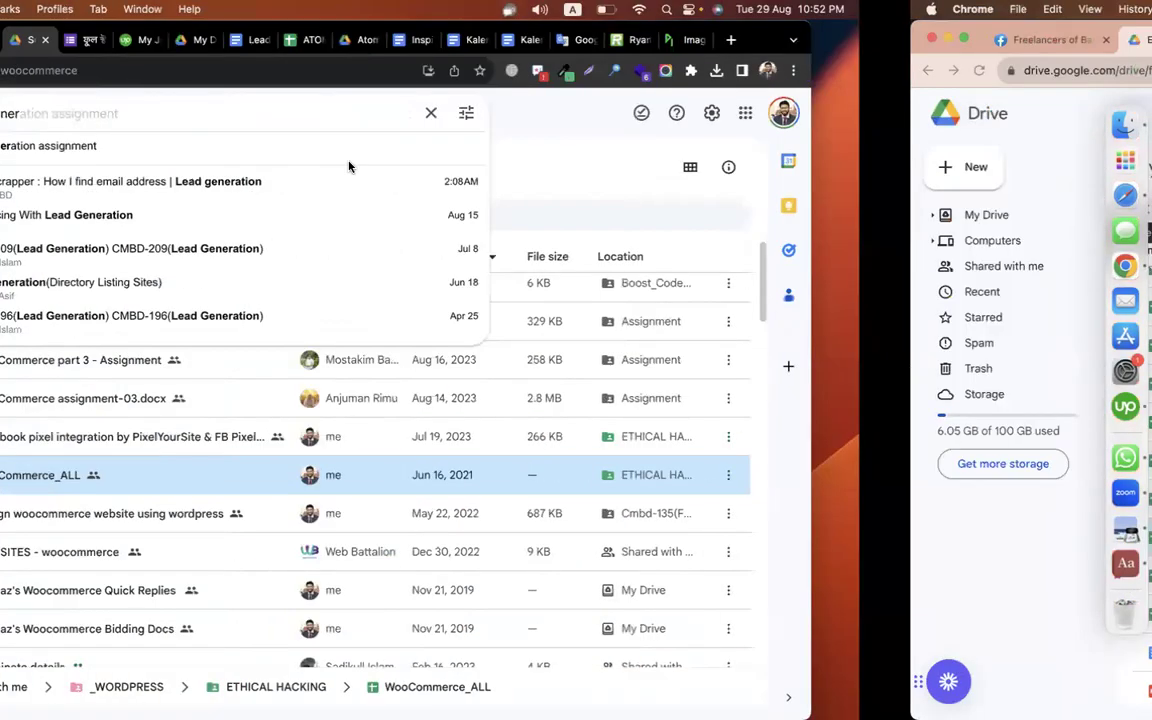
{"action": "left_click", "coordinate": [297, 116]}
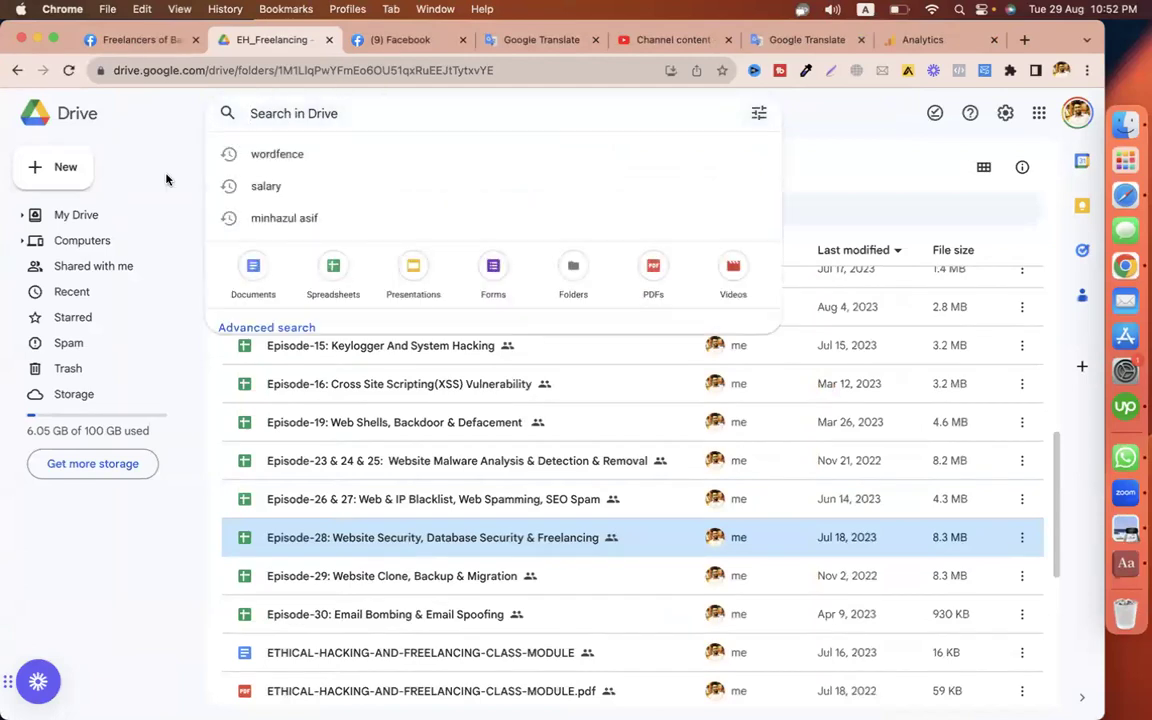
{"action": "left_click", "coordinate": [115, 213]}
{"action": "scroll", "coordinate": [330, 516], "scroll_direction": "down", "scroll_amount": 5}
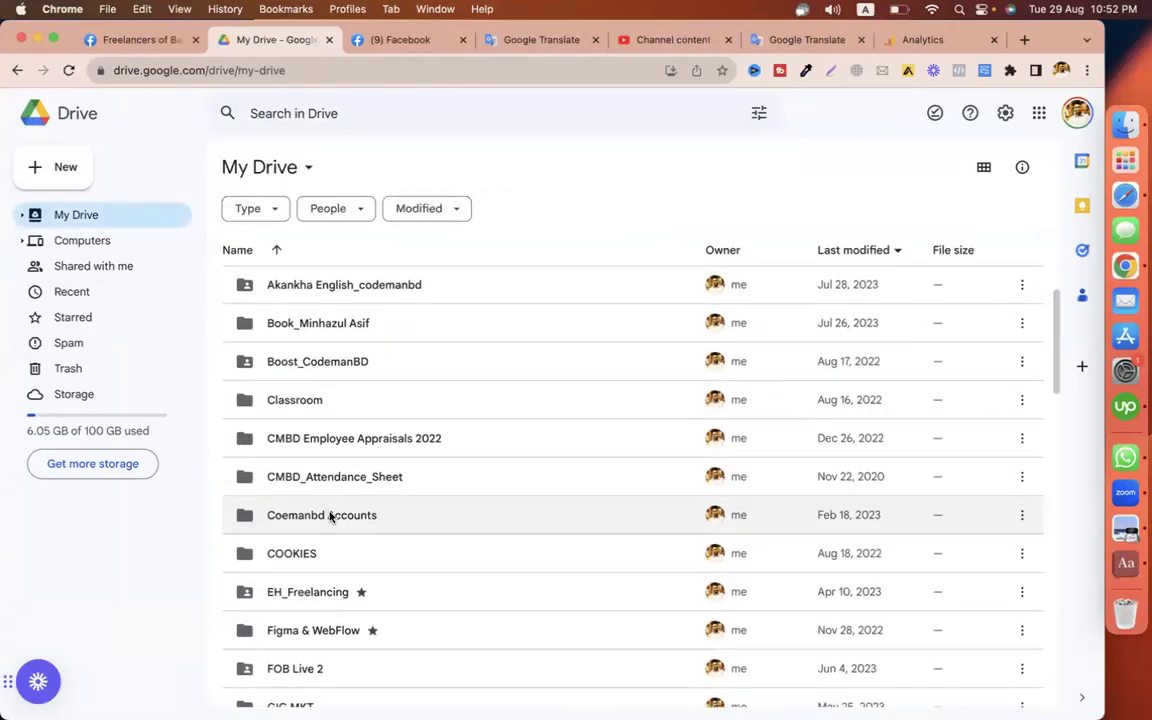
{"action": "scroll", "coordinate": [330, 516], "scroll_direction": "down", "scroll_amount": 10}
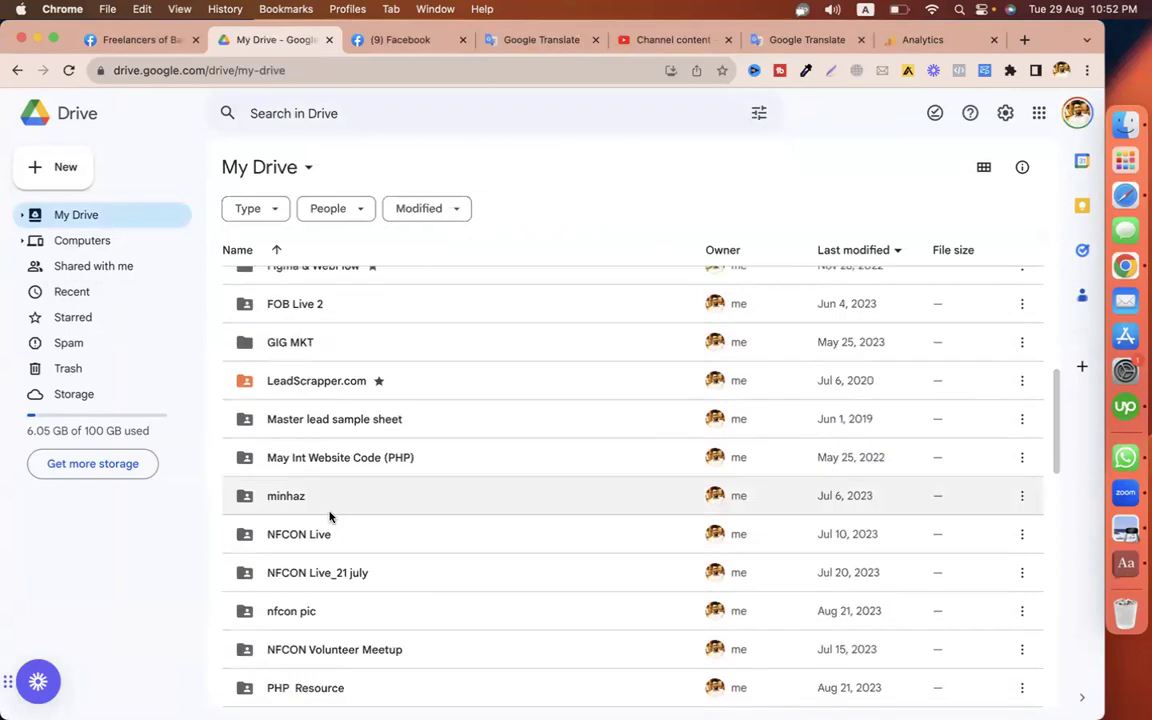
{"action": "scroll", "coordinate": [330, 516], "scroll_direction": "up", "scroll_amount": 5}
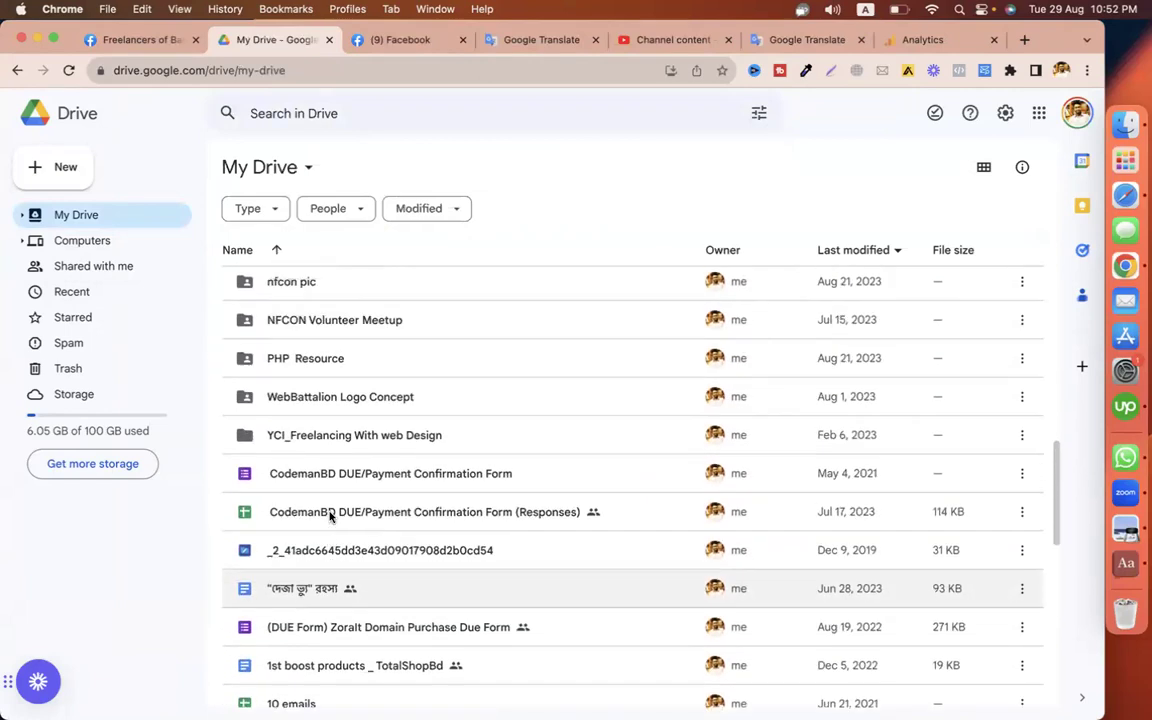
{"action": "scroll", "coordinate": [349, 468], "scroll_direction": "up", "scroll_amount": 3}
{"action": "double_click", "coordinate": [335, 451]}
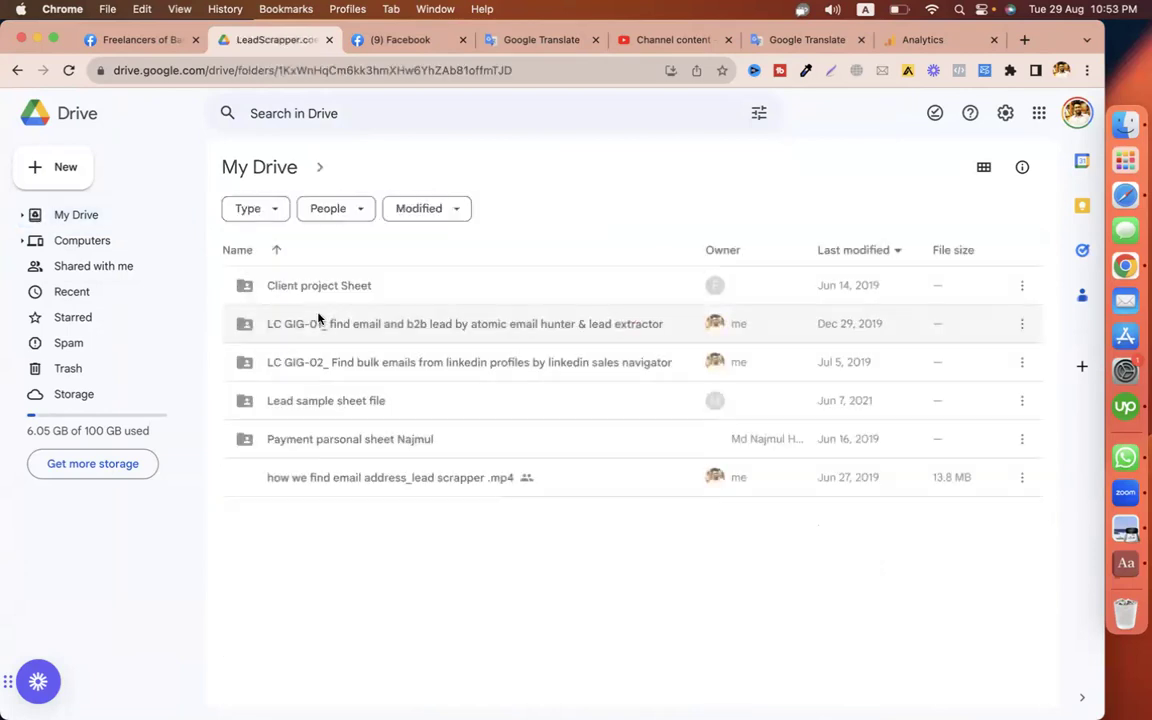
{"action": "left_click_drag", "start_coordinate": [430, 70], "coordinate": [1030, 72]}
{"action": "key", "text": "BackSpace"}
{"action": "key", "text": "Return"}
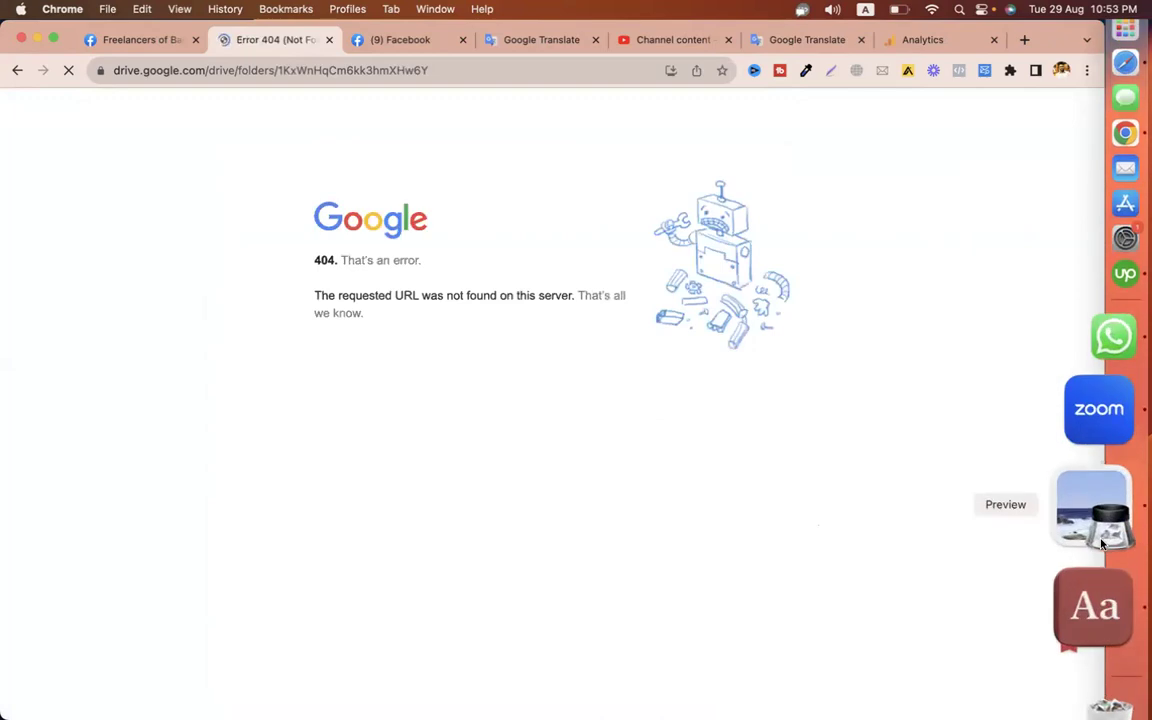
{"action": "left_click", "coordinate": [17, 72]}
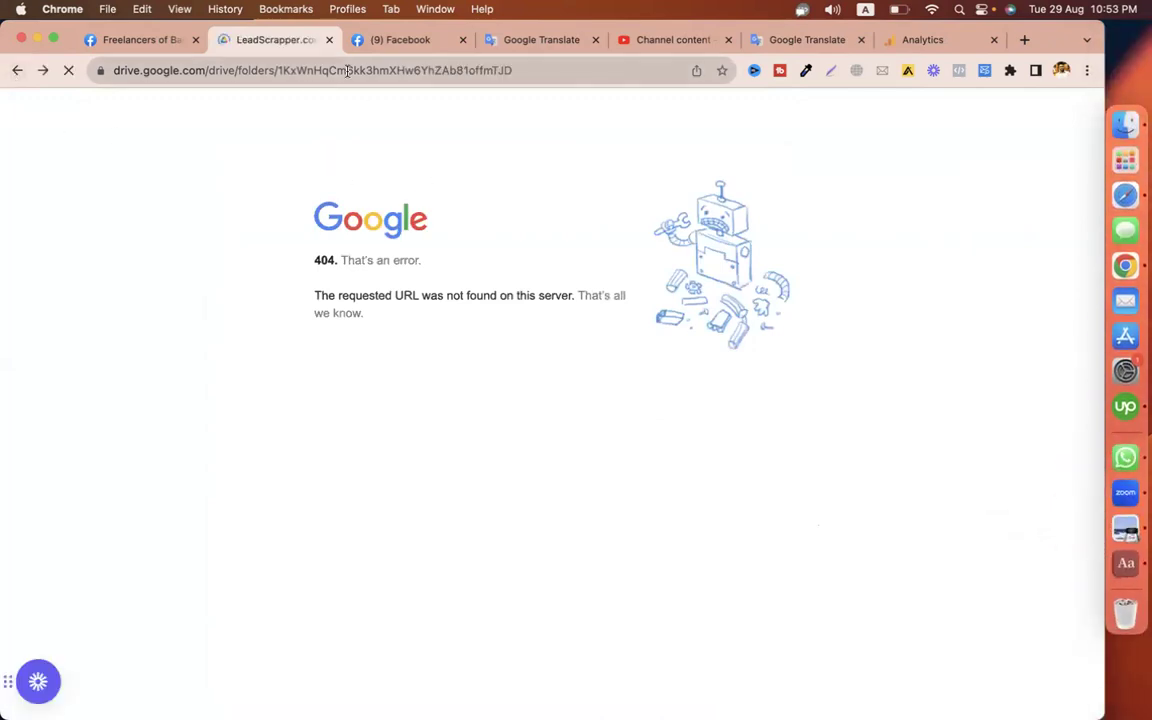
{"action": "left_click_drag", "start_coordinate": [380, 70], "coordinate": [980, 72]}
{"action": "key", "text": "BackSpace"}
{"action": "key", "text": "Return"}
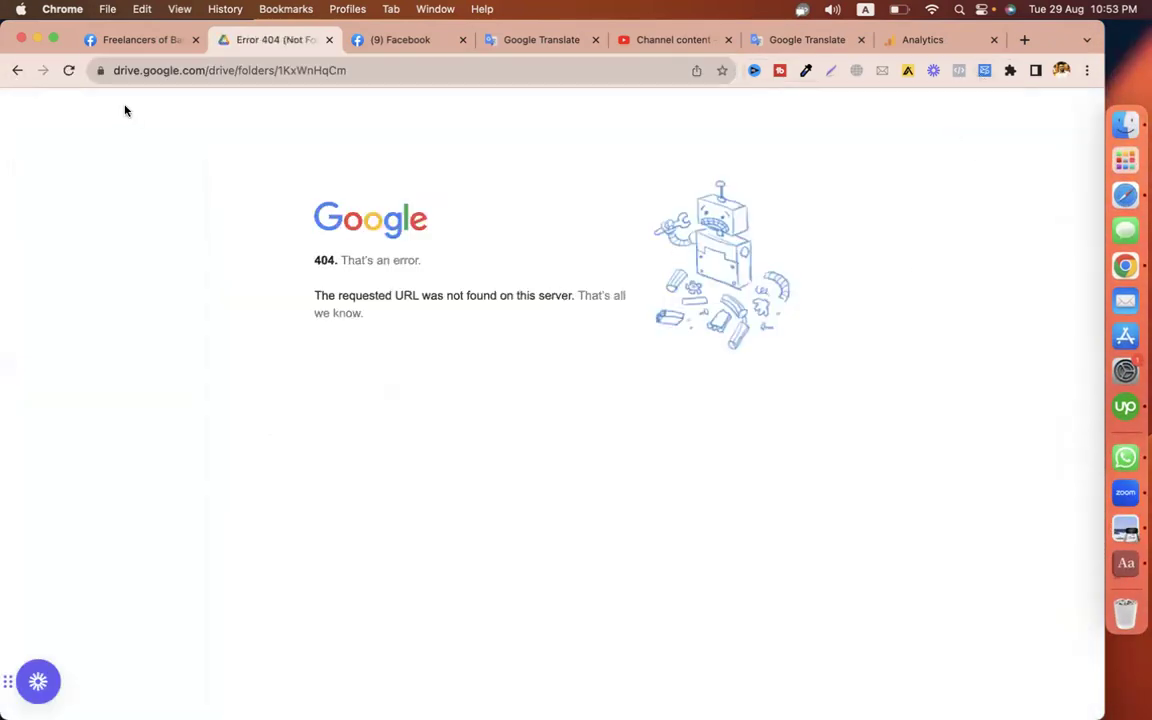
{"action": "left_click", "coordinate": [17, 70]}
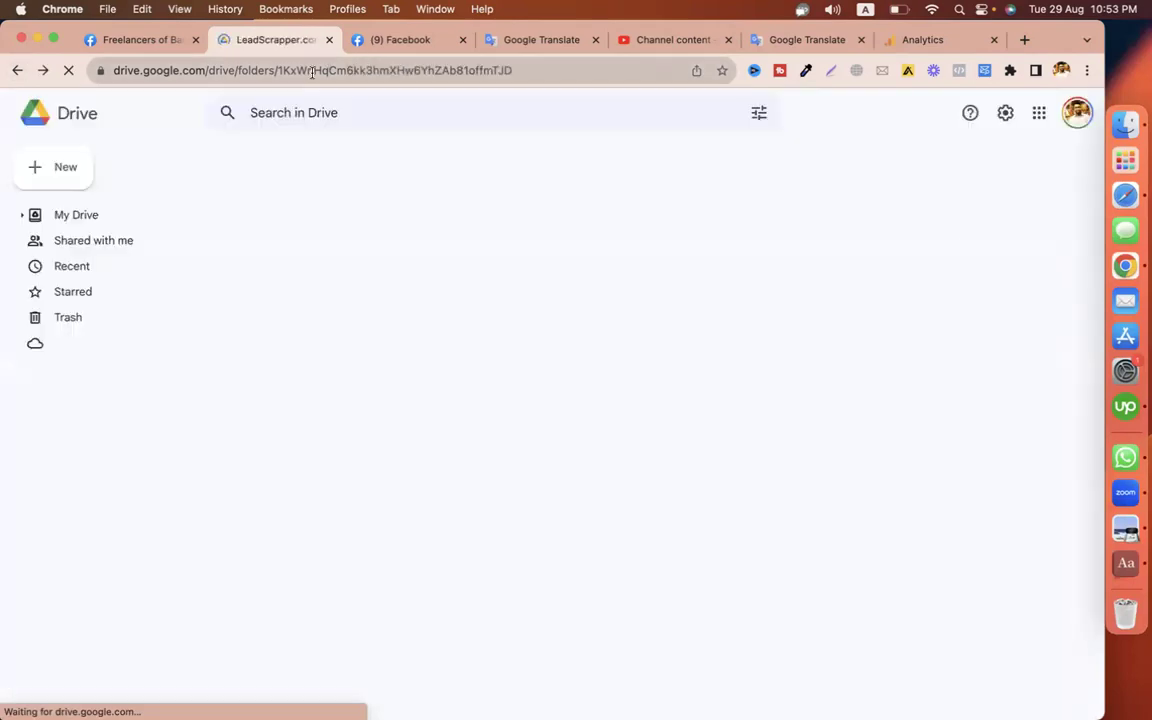
{"action": "left_click_drag", "start_coordinate": [362, 70], "coordinate": [997, 97]}
{"action": "key", "text": "BackSpace"}
{"action": "key", "text": "Return"}
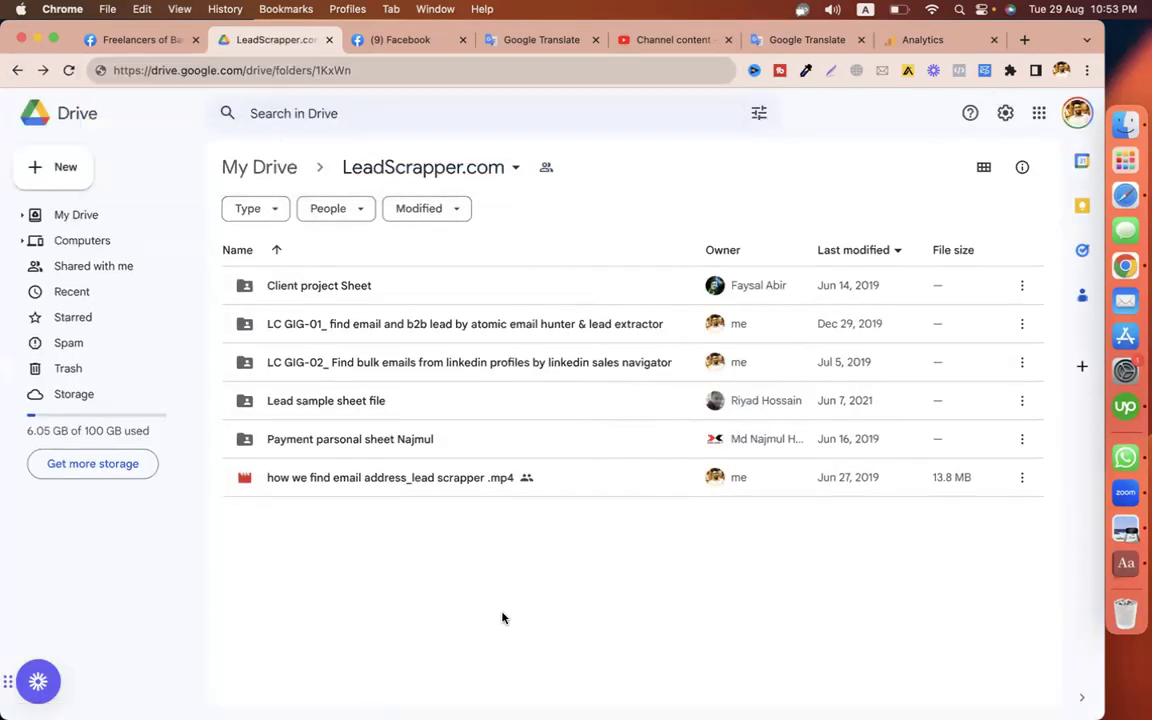
Open the 200-lead bowling company spreadsheet from the team member's folder inside Client project Sheet and examine its lead columns
{"action": "double_click", "coordinate": [350, 287]}
{"action": "left_click_drag", "start_coordinate": [437, 70], "coordinate": [694, 72]}
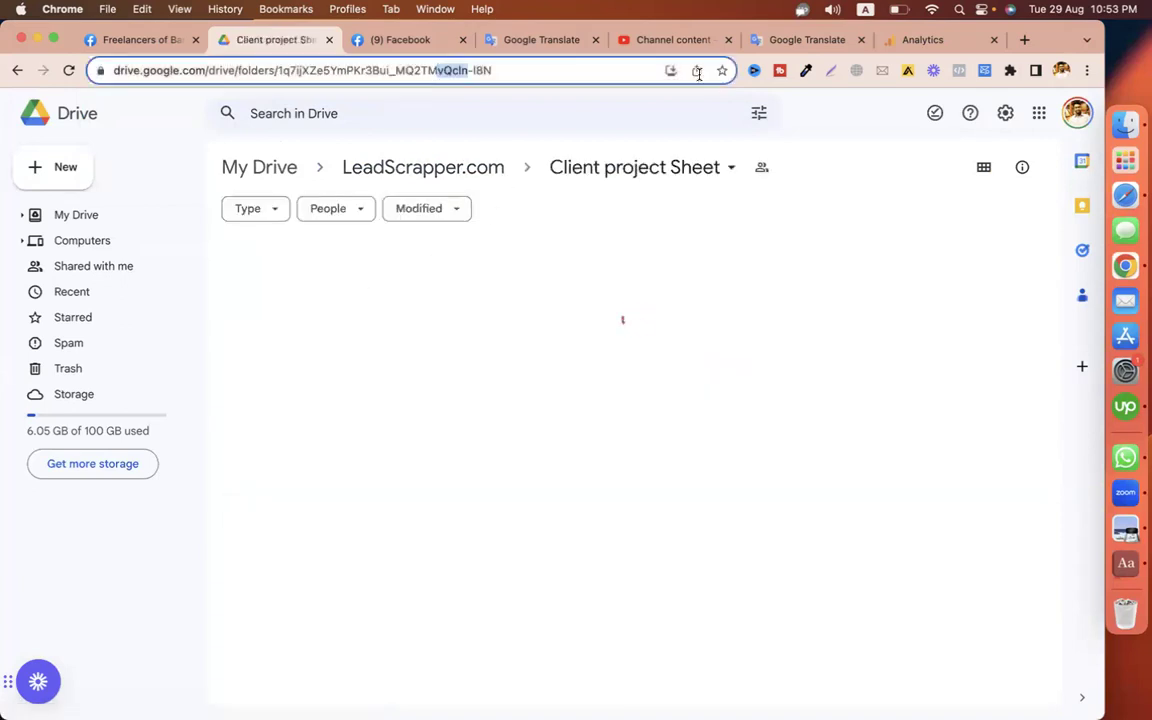
{"action": "key", "text": "BackSpace"}
{"action": "key", "text": "Return"}
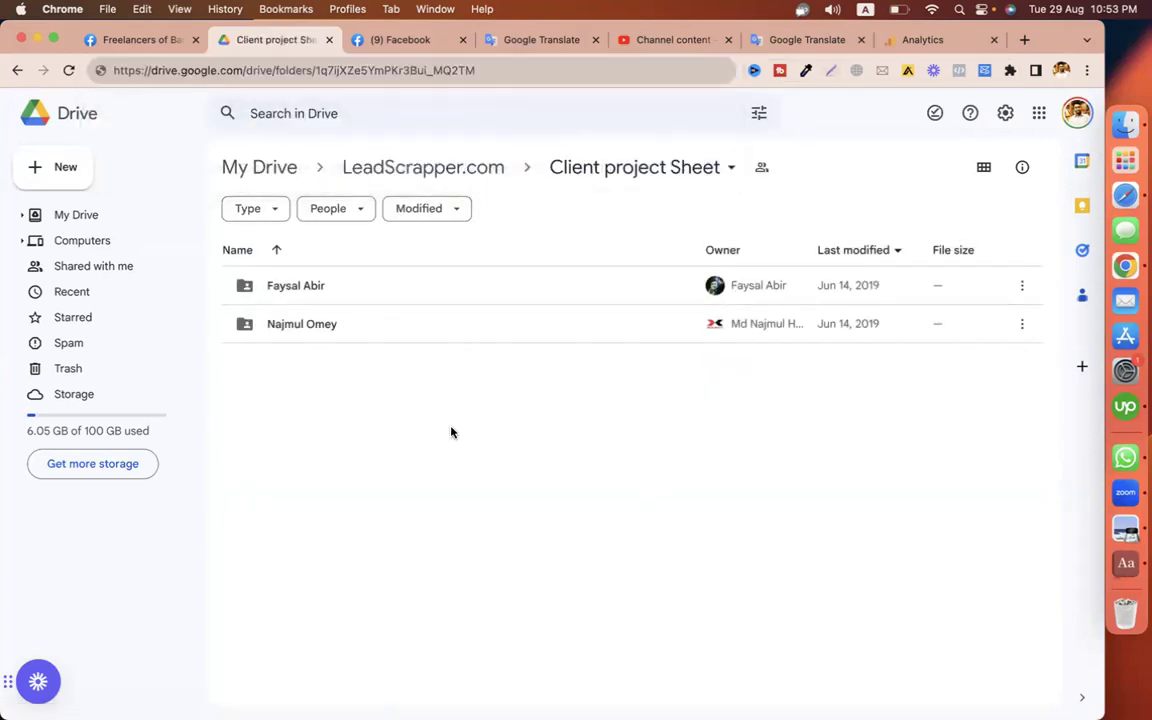
{"action": "double_click", "coordinate": [293, 330]}
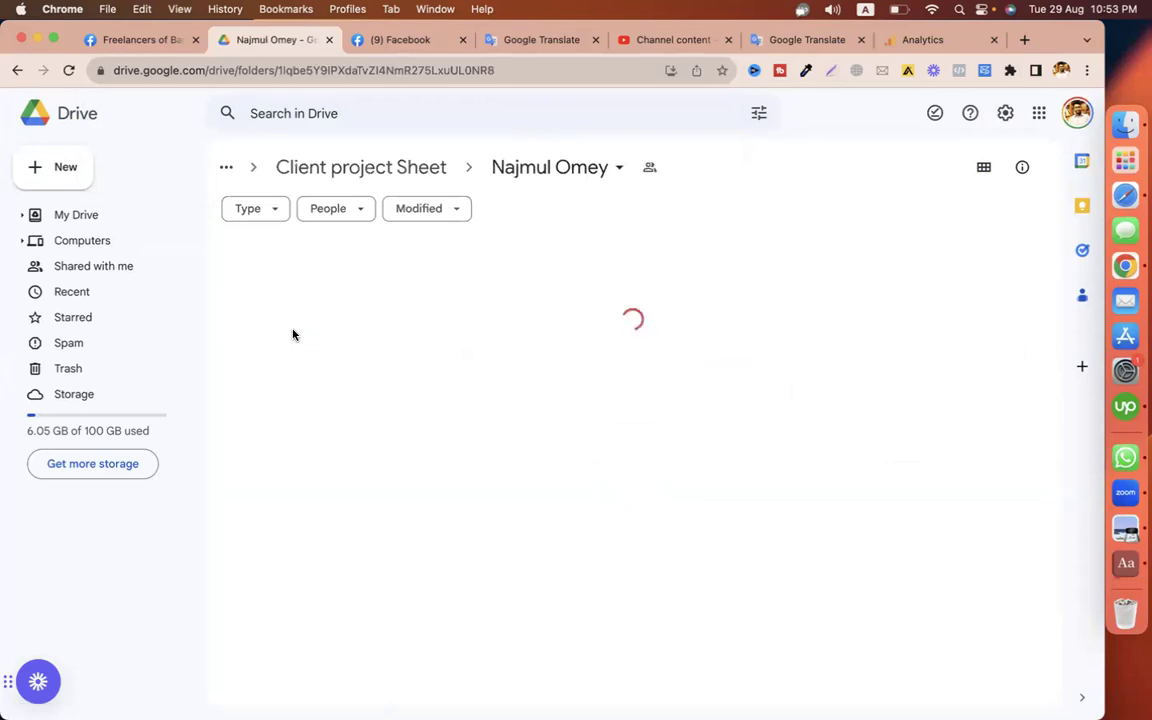
{"action": "double_click", "coordinate": [371, 404]}
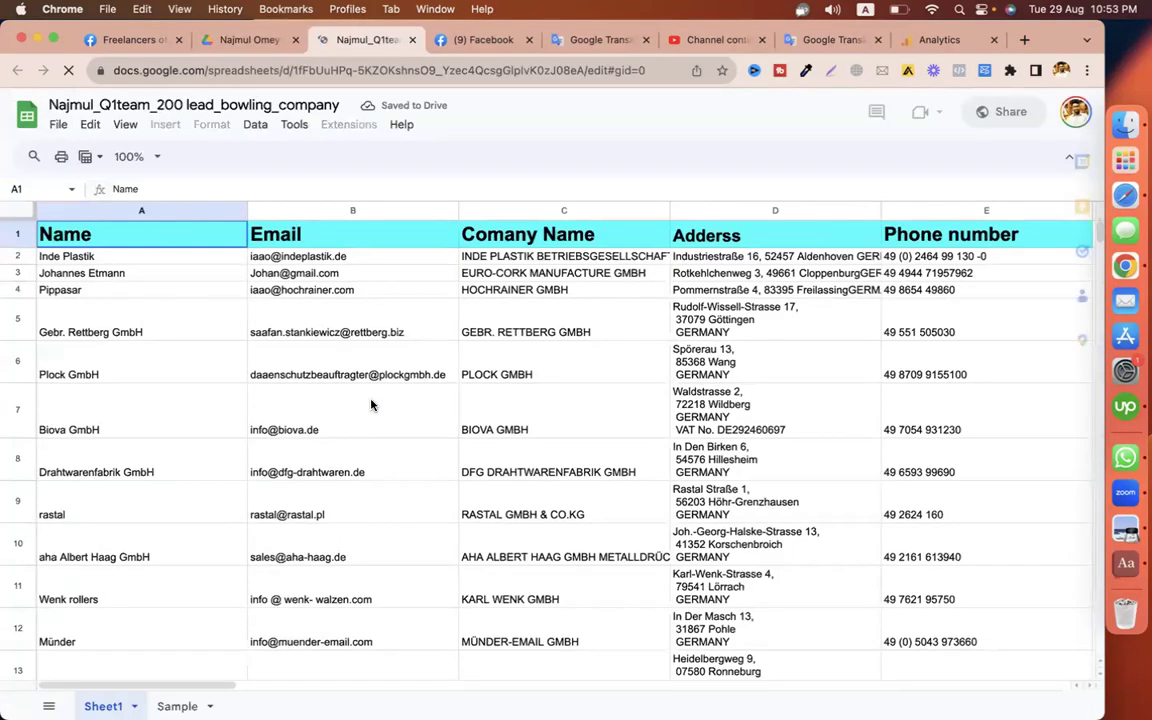
{"action": "scroll", "coordinate": [371, 404], "scroll_direction": "down", "scroll_amount": 15}
{"action": "scroll", "coordinate": [371, 404], "scroll_direction": "up", "scroll_amount": 15}
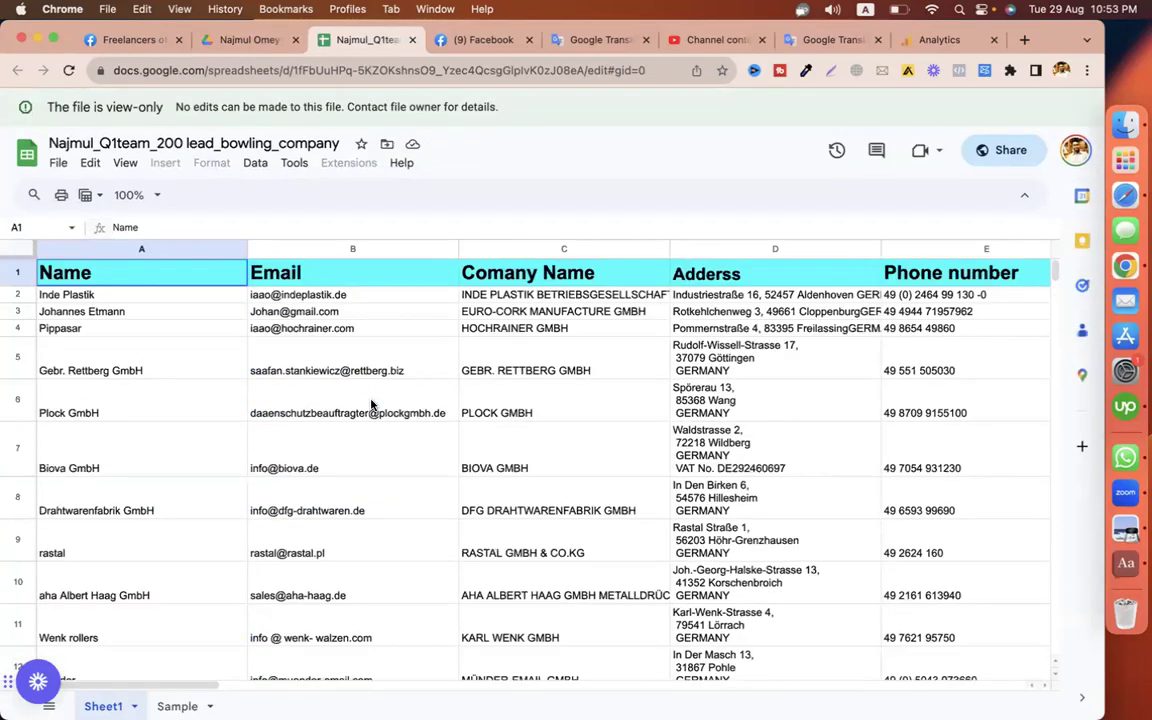
{"action": "left_click", "coordinate": [585, 387]}
Return to the Classroom assignment and complete the last dashed line of the instructions with "plumbers in usa"
{"action": "key", "text": "ctrl+Left"}
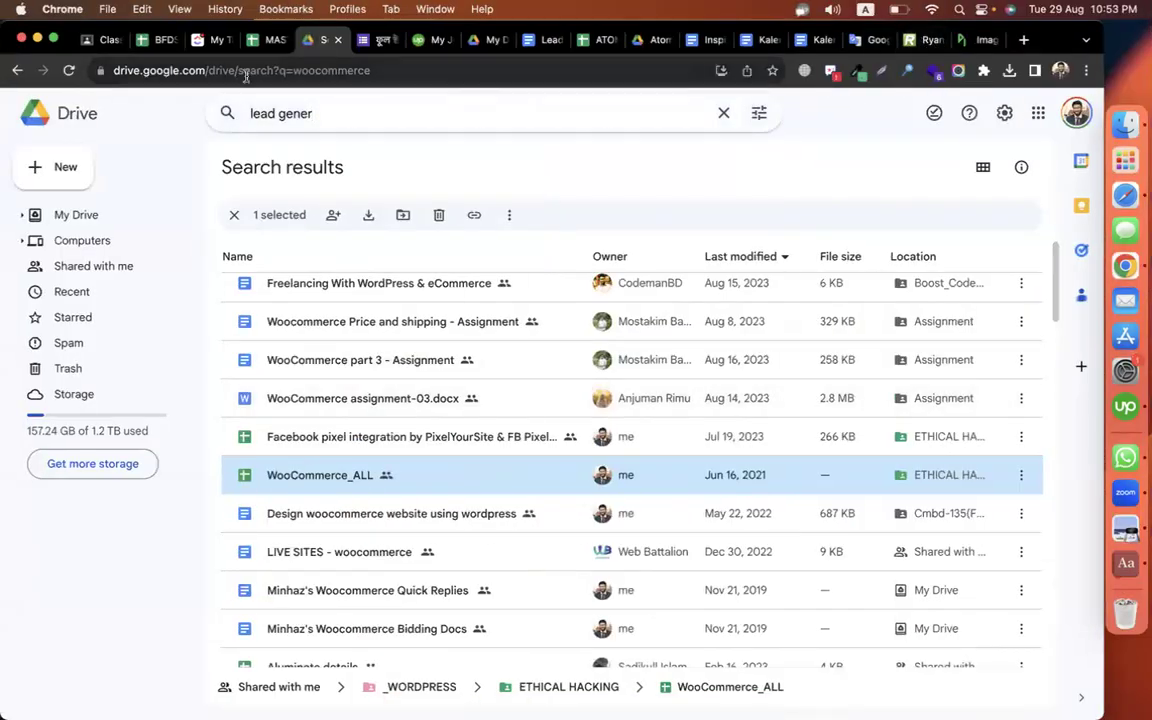
{"action": "left_click", "coordinate": [104, 40]}
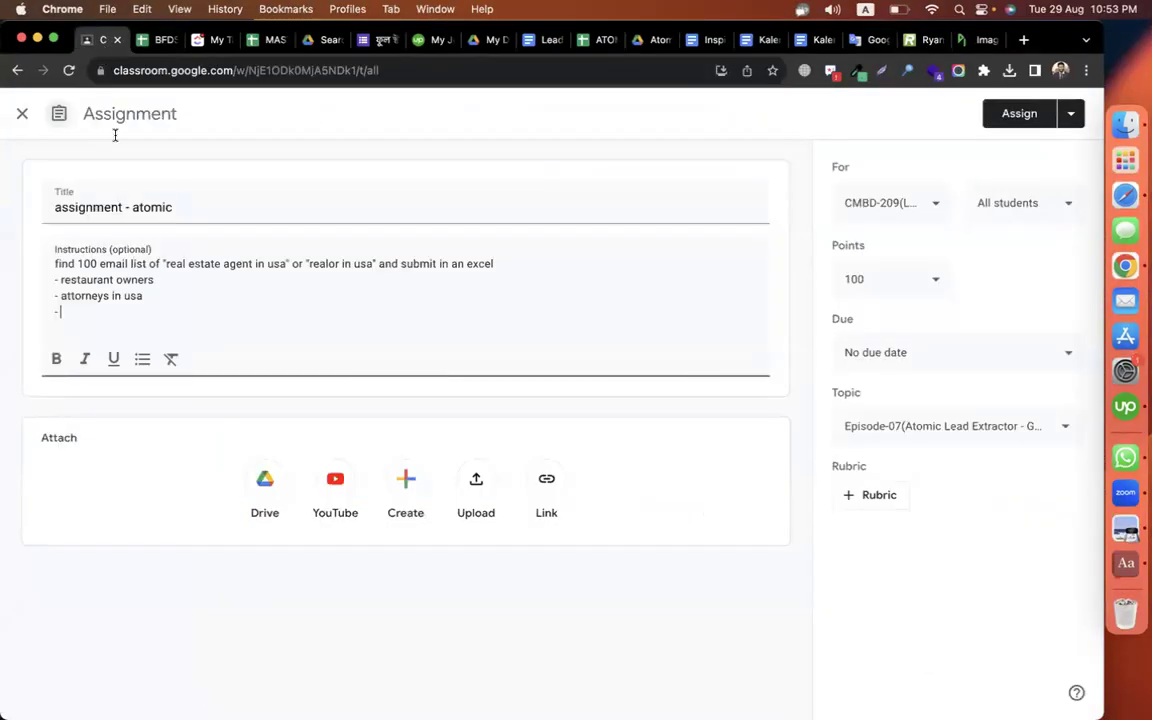
{"action": "left_click", "coordinate": [88, 311]}
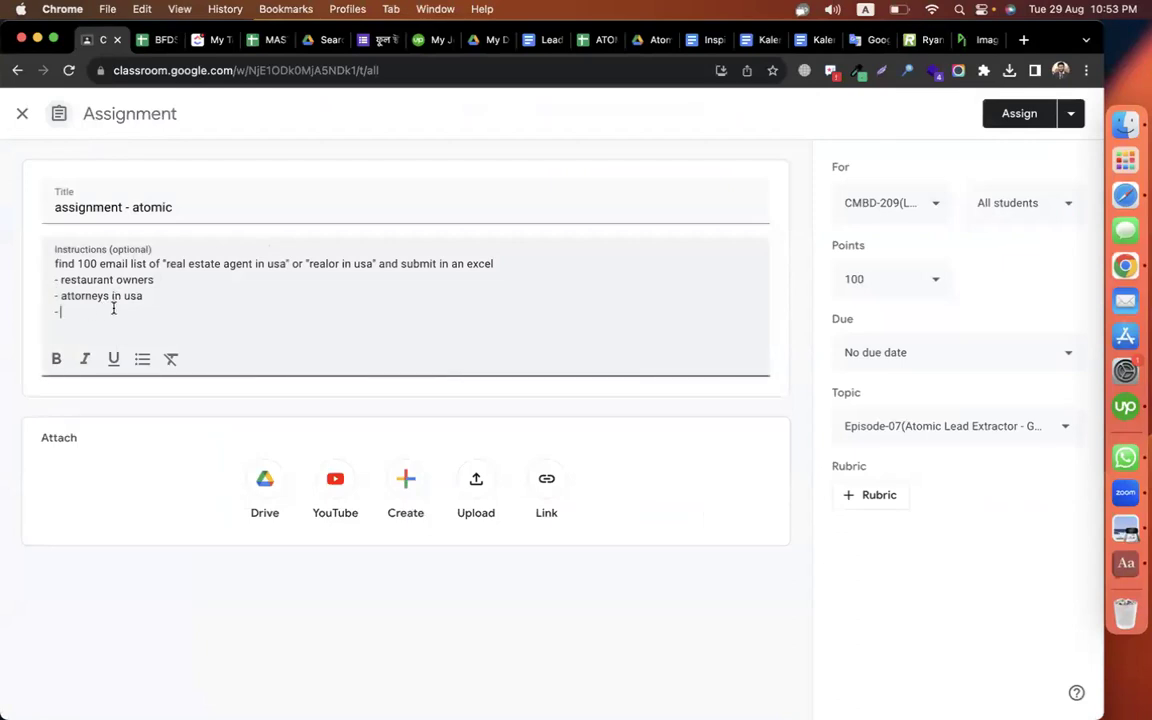
{"action": "type", "text": "plumbers in usa"}
{"action": "triple_click", "coordinate": [145, 266]}
{"action": "left_click_drag", "start_coordinate": [62, 281], "coordinate": [143, 328]}
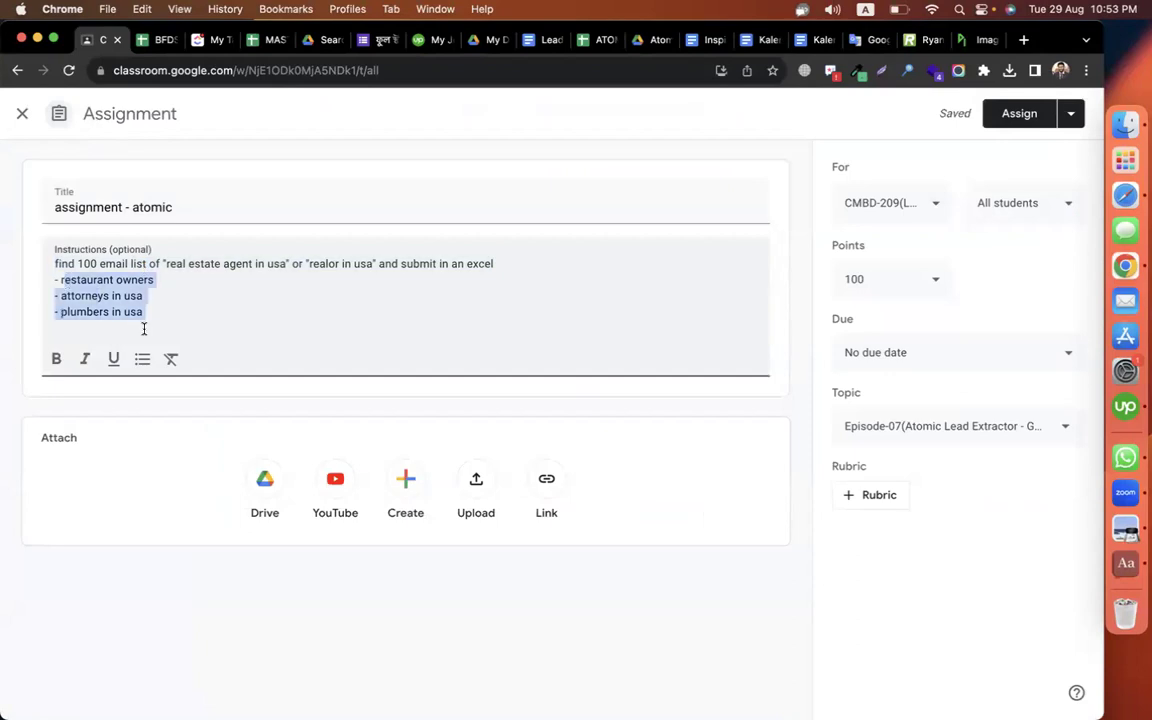
{"action": "left_click", "coordinate": [517, 308]}
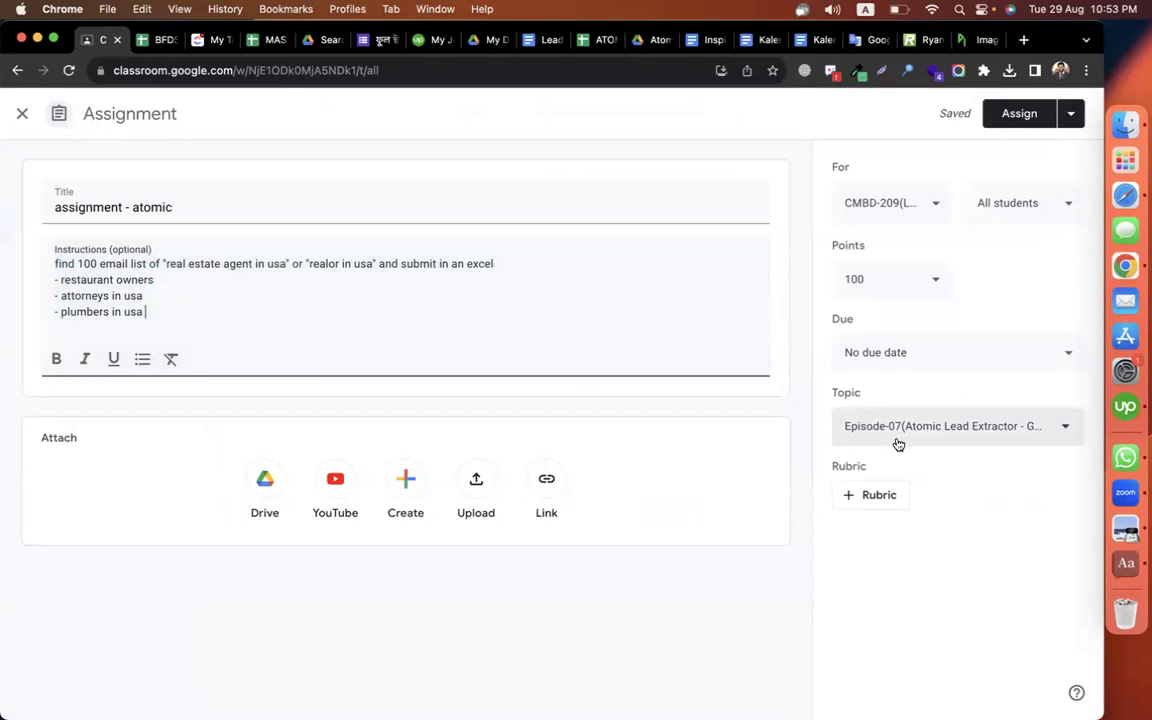